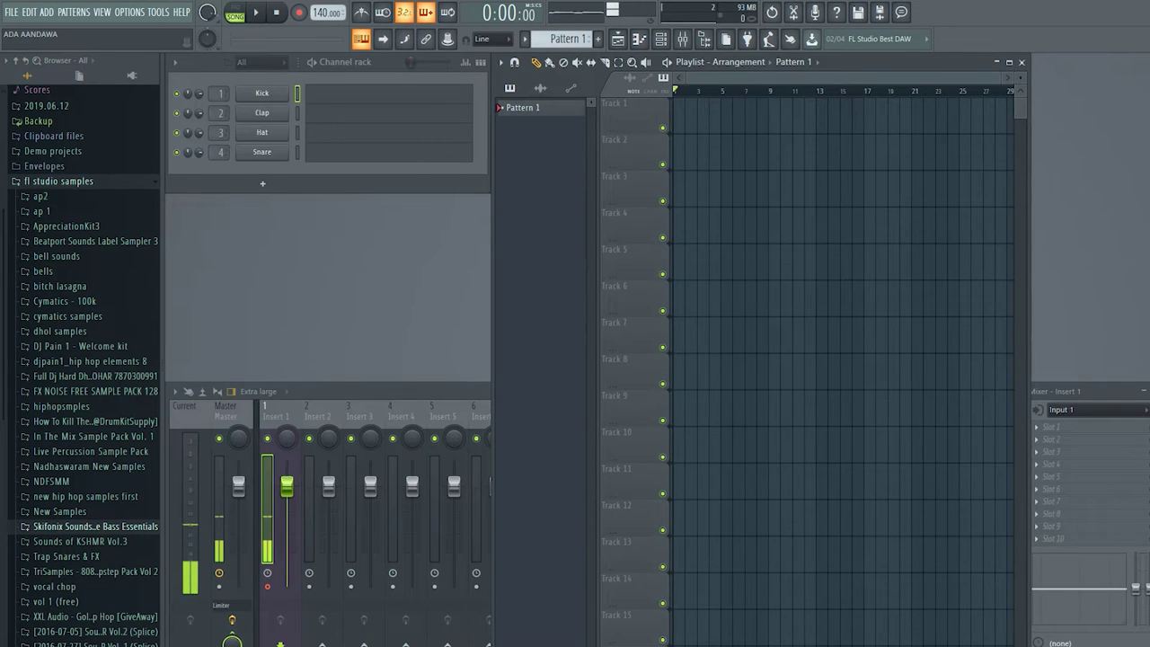
{"action": "left_click_drag", "start_coordinate": [921, 63], "coordinate": [1141, 62]}
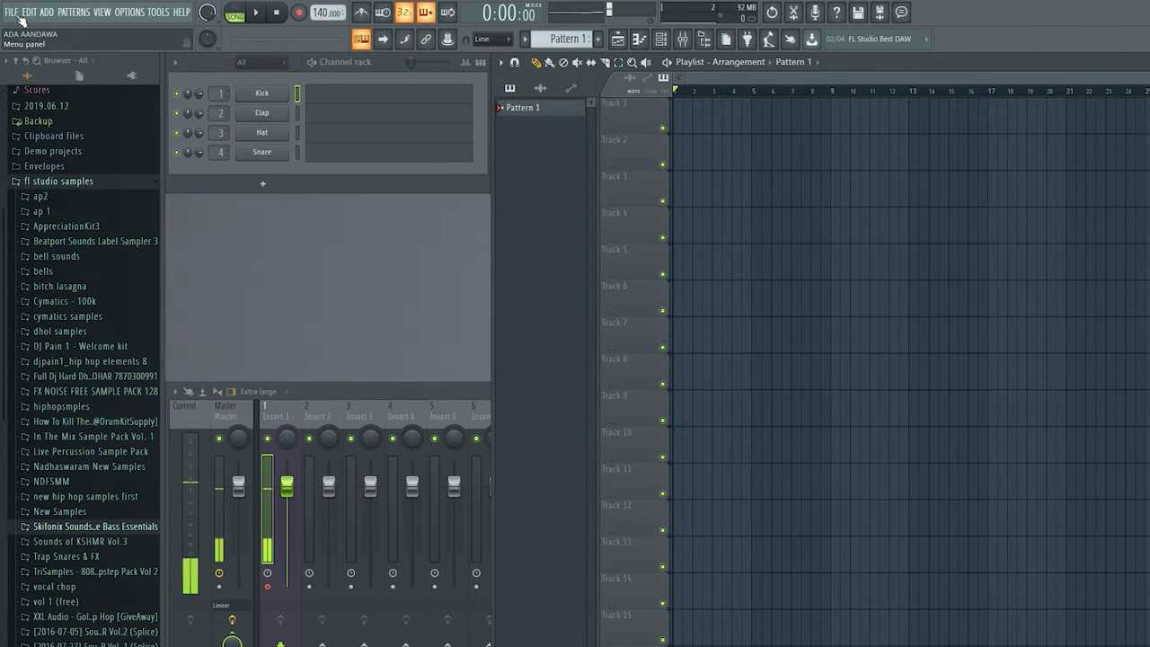
{"action": "left_click", "coordinate": [13, 11]}
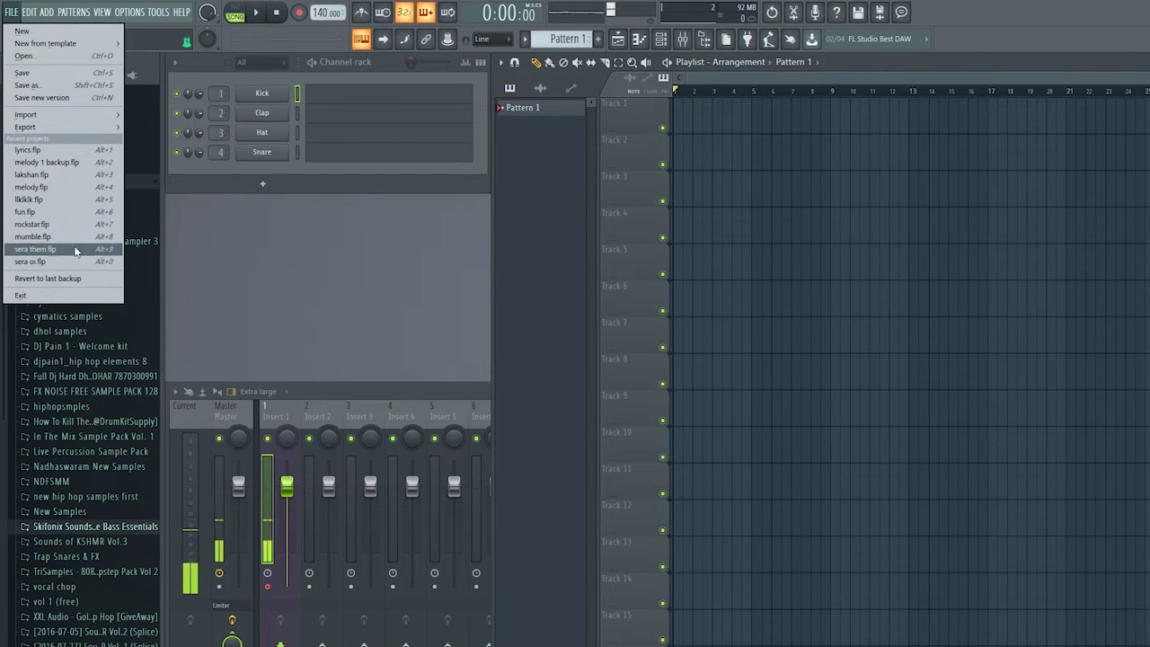
{"action": "left_click", "coordinate": [16, 13]}
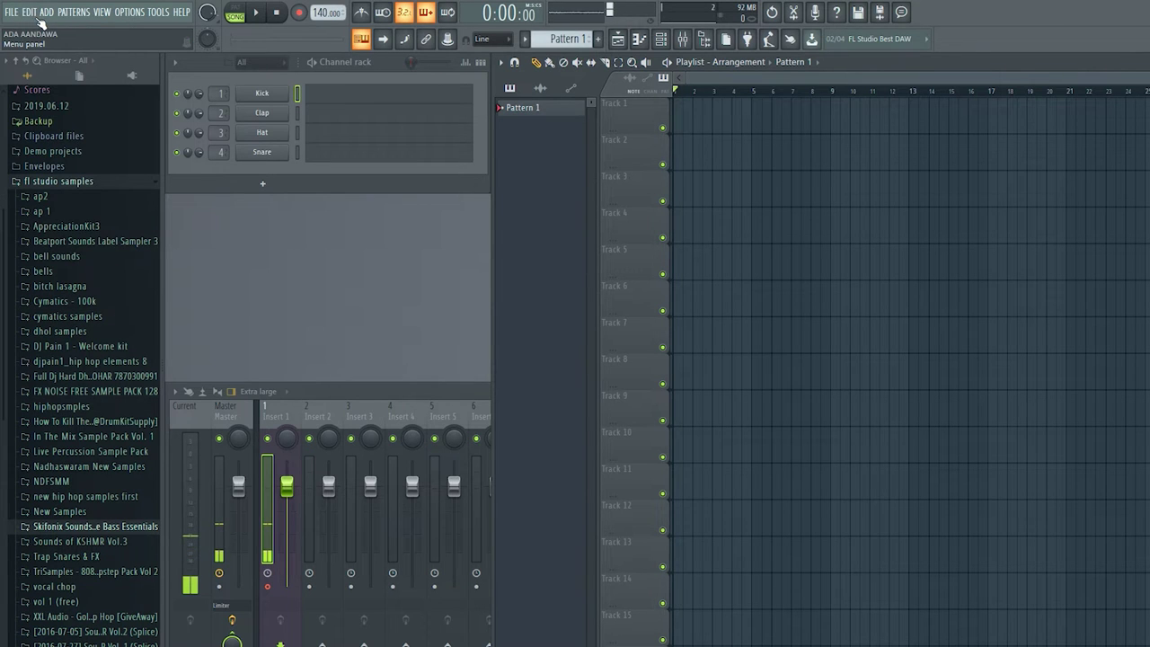
{"action": "left_click", "coordinate": [73, 12]}
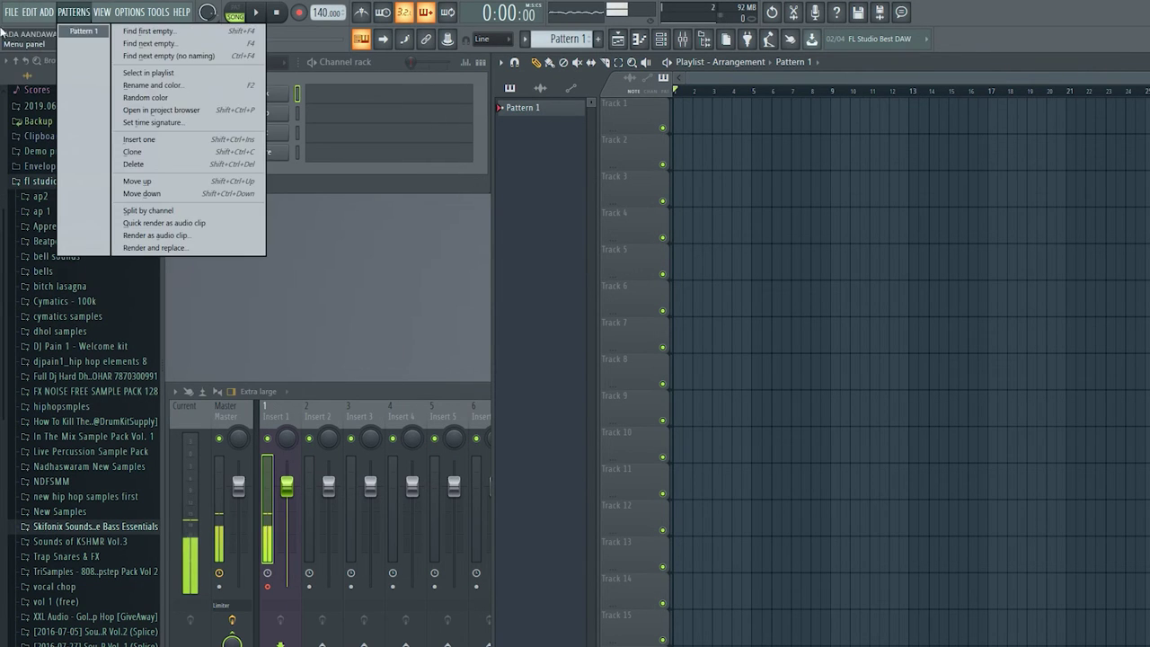
{"action": "left_click", "coordinate": [47, 12]}
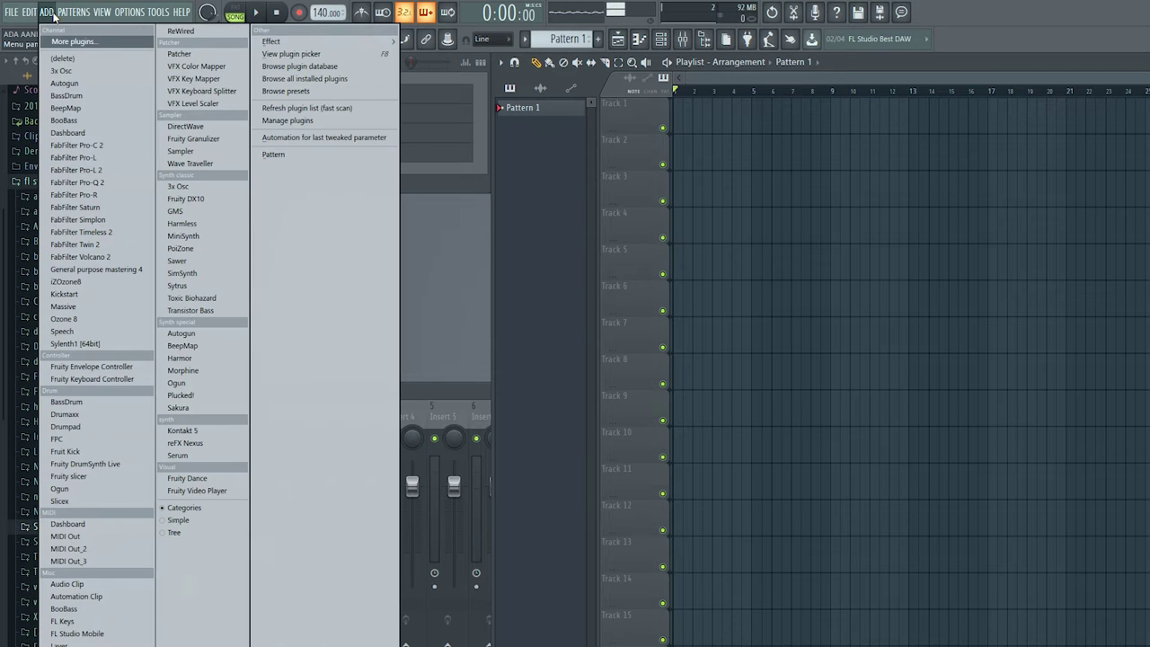
{"action": "left_click", "coordinate": [72, 13]}
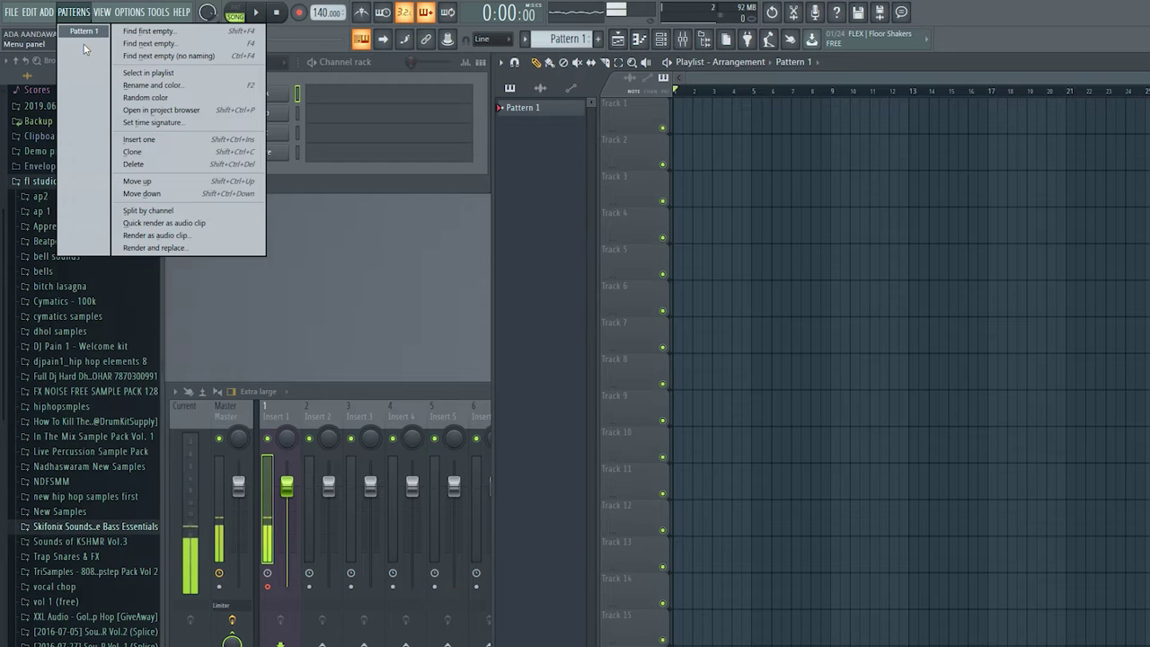
{"action": "mouse_move", "coordinate": [112, 18]}
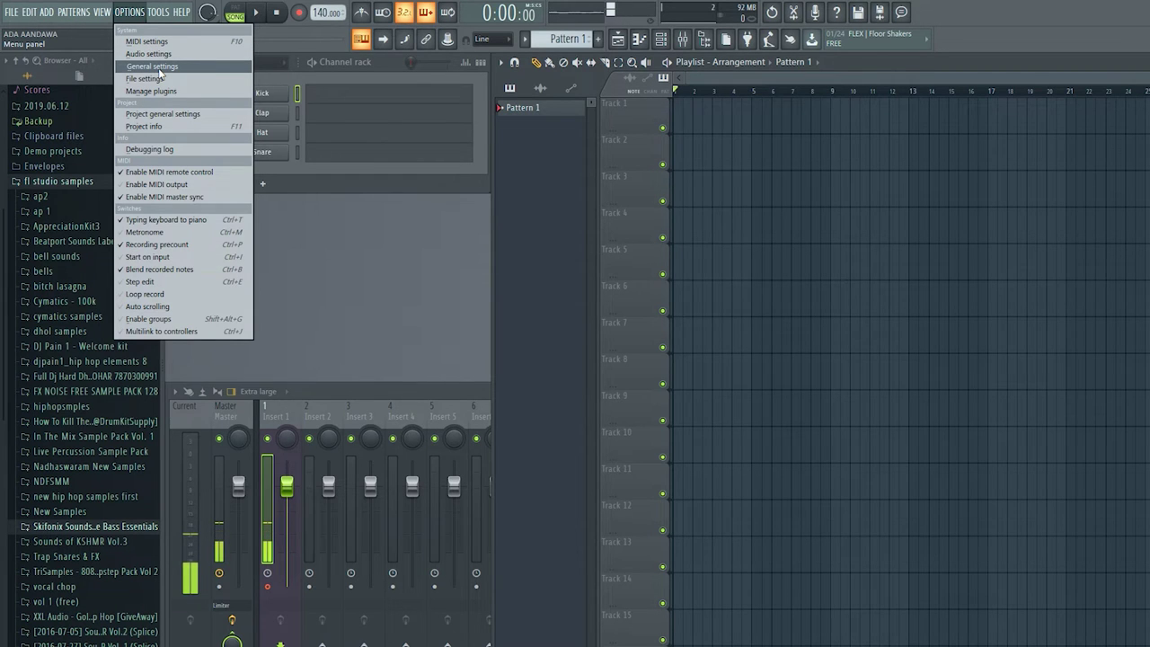
{"action": "mouse_move", "coordinate": [168, 10]}
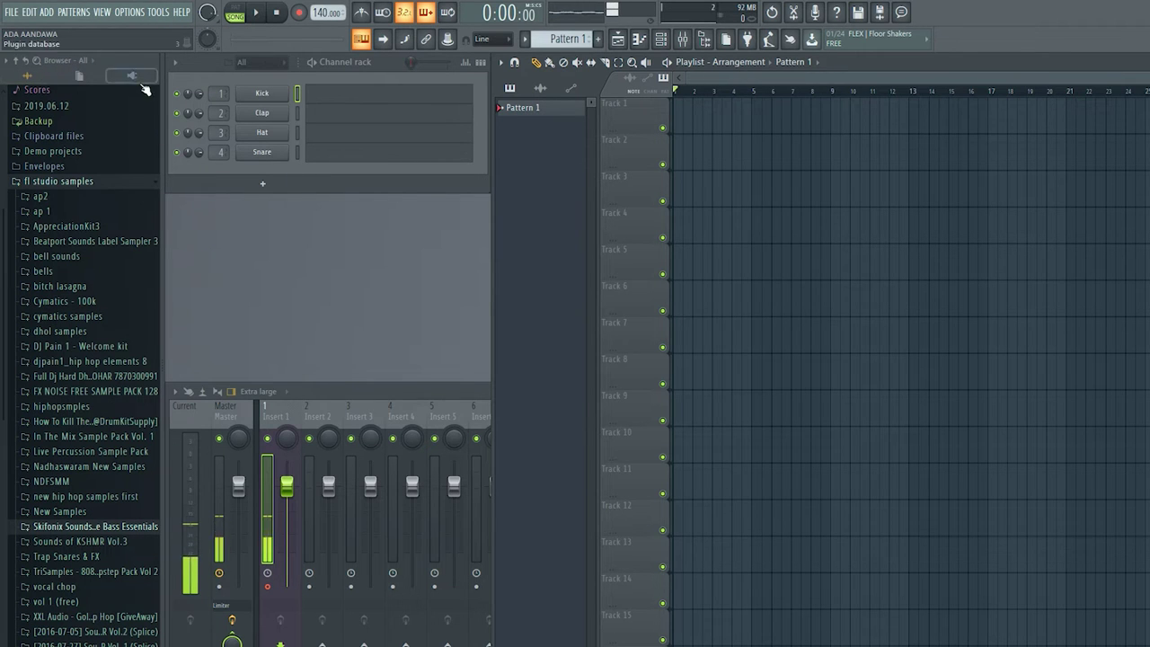
Audition the 808 kick and 808 crash samples in the "bitch lasagna" sample folder, and collapse the folder.
{"action": "left_click", "coordinate": [81, 287]}
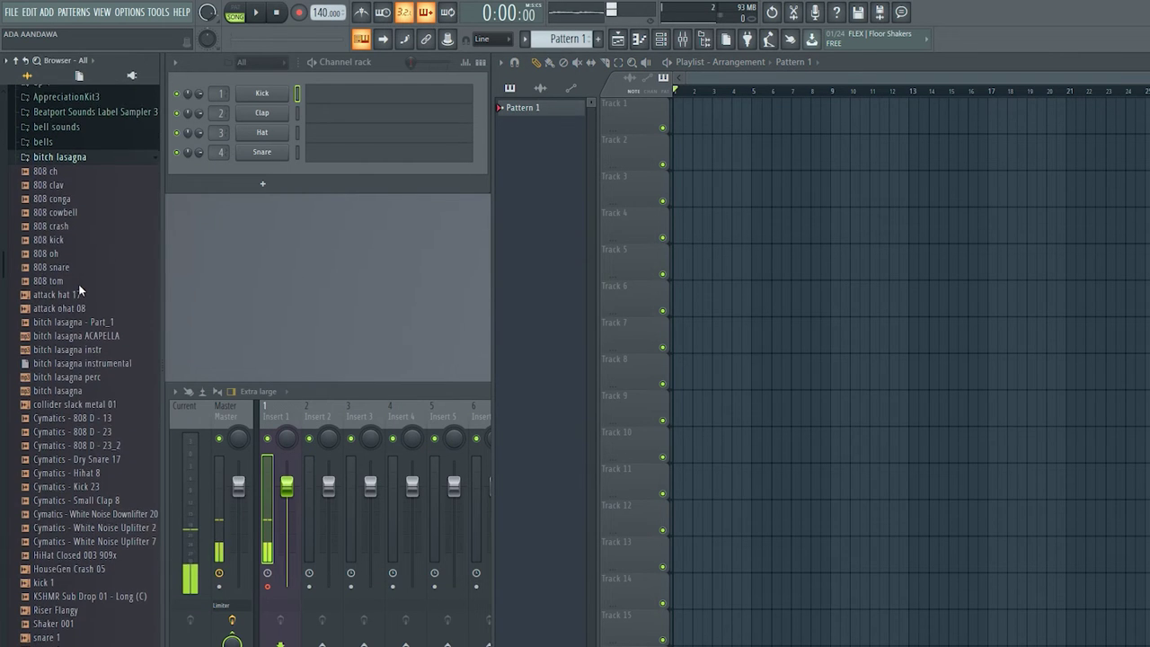
{"action": "left_click", "coordinate": [63, 251]}
{"action": "left_click", "coordinate": [65, 238]}
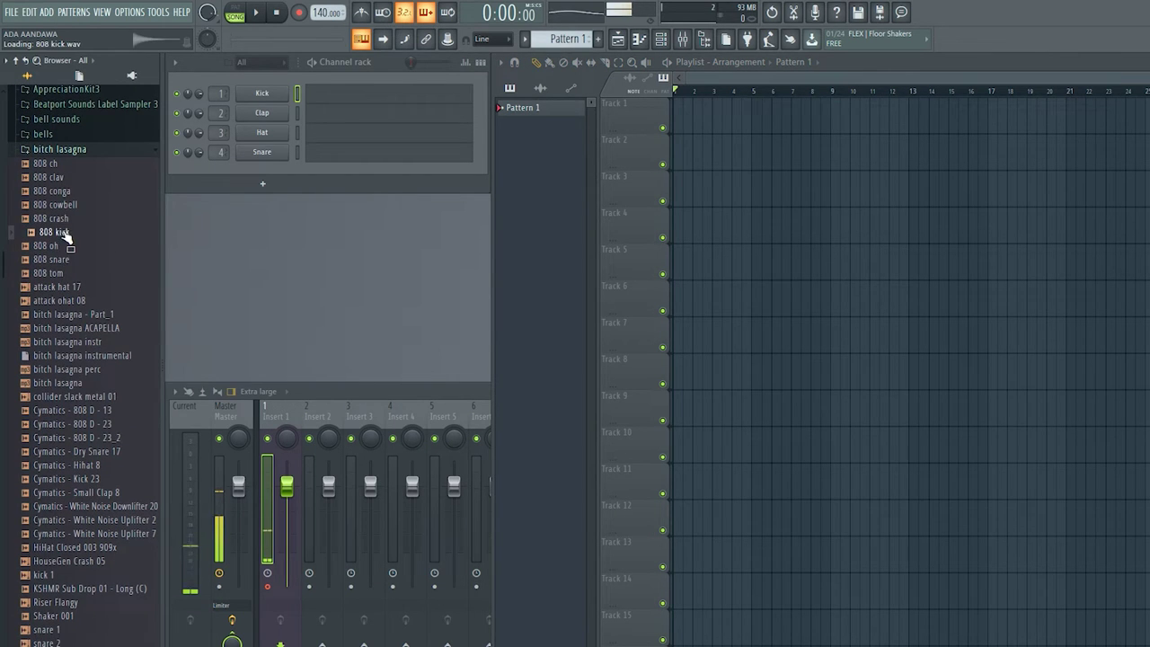
{"action": "left_click", "coordinate": [65, 225]}
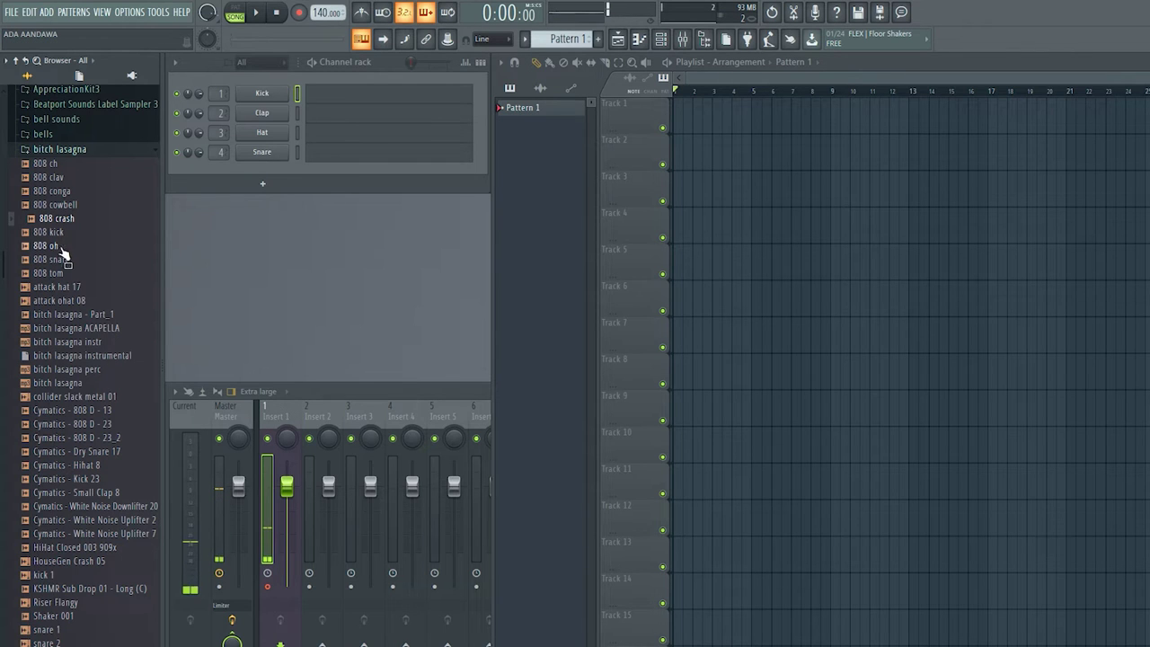
{"action": "left_click", "coordinate": [65, 151]}
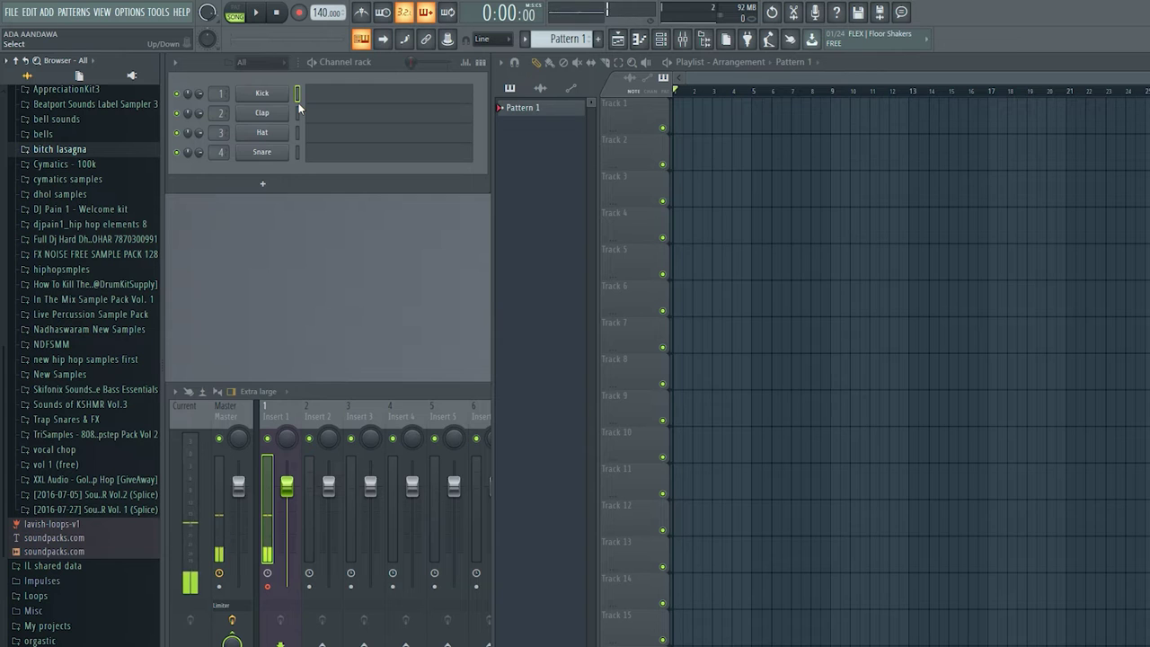
Show the step grid in the channel rack and place a Kick hit on the first step of Pattern 1.
{"action": "left_click", "coordinate": [598, 40]}
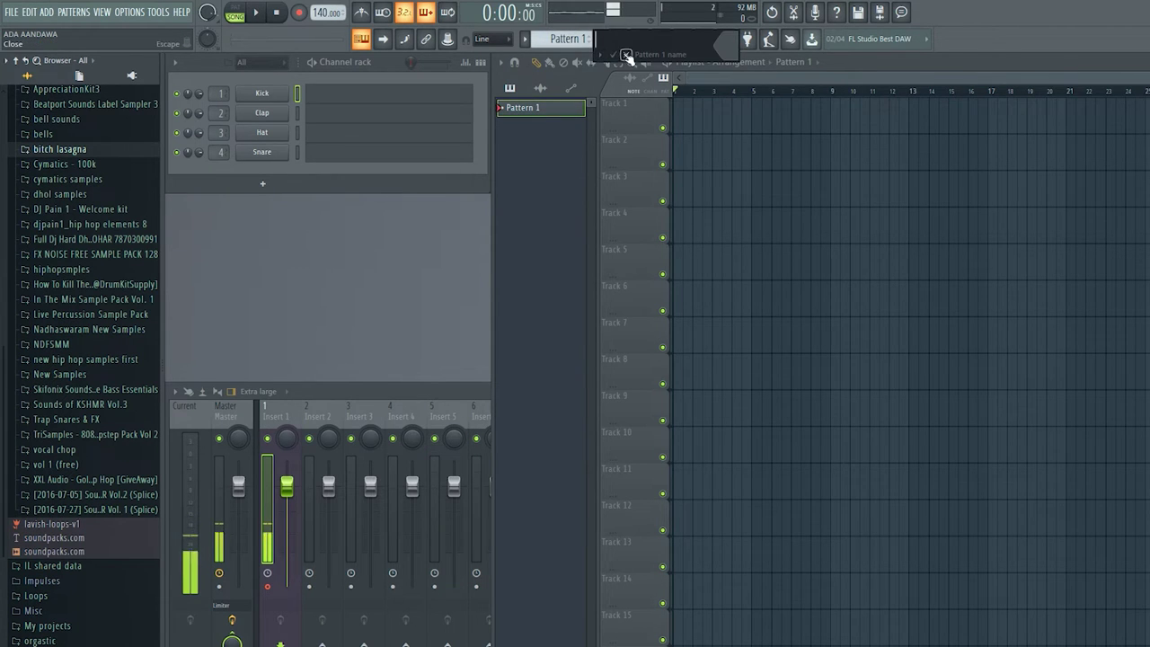
{"action": "left_click", "coordinate": [613, 54]}
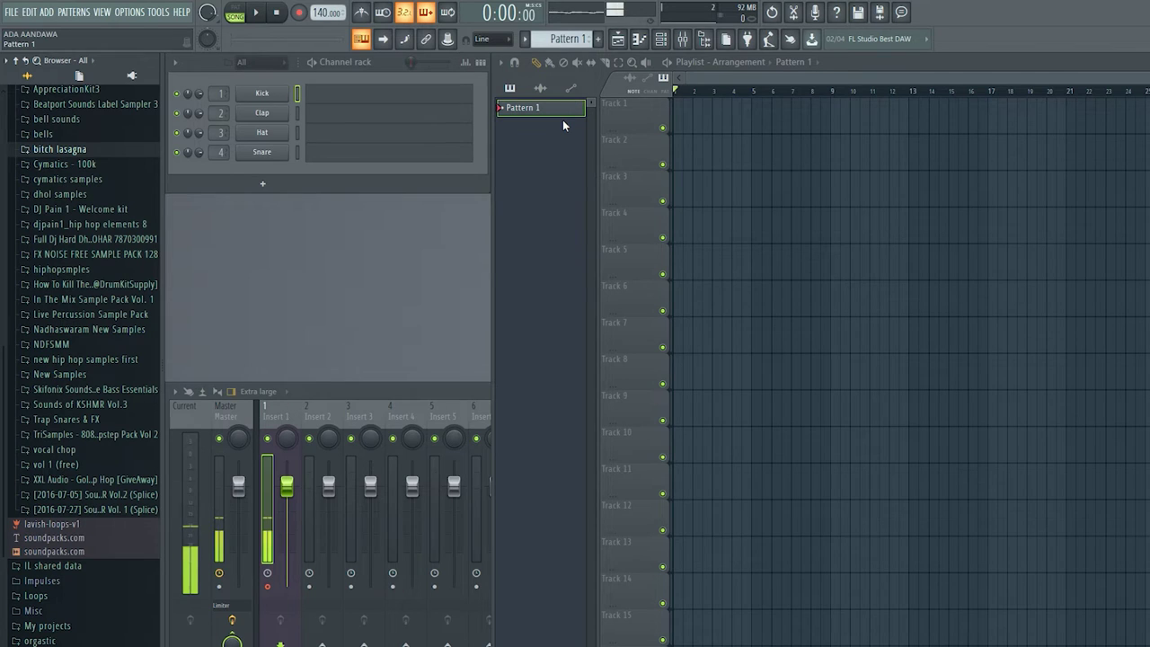
{"action": "left_click", "coordinate": [480, 63]}
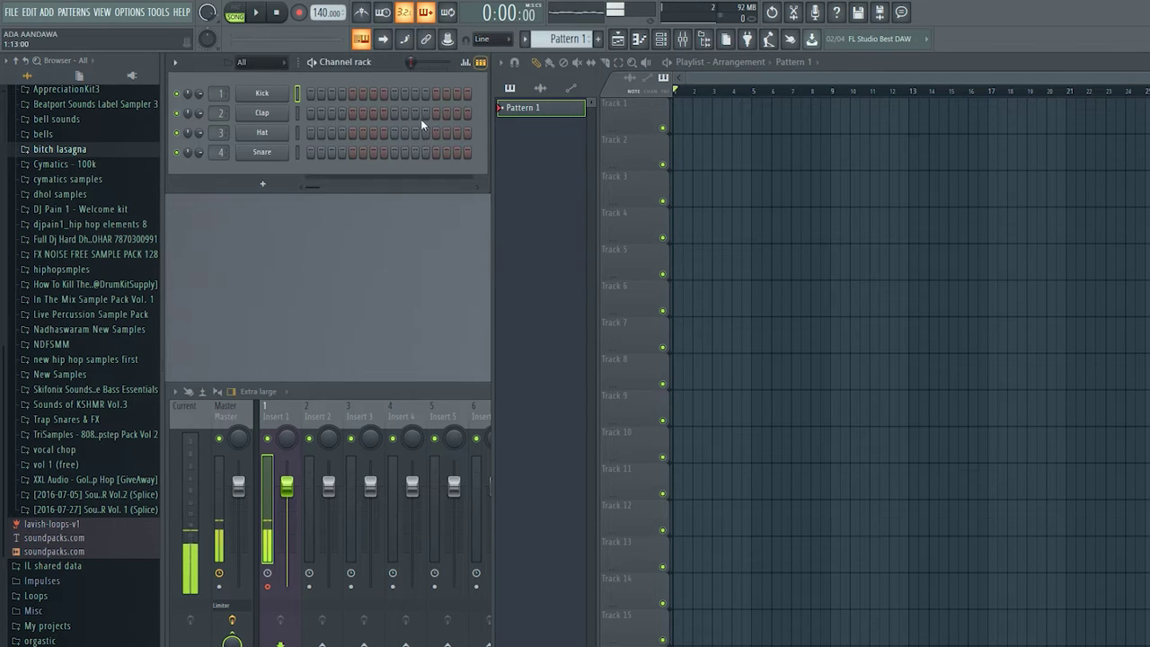
{"action": "left_click", "coordinate": [310, 94]}
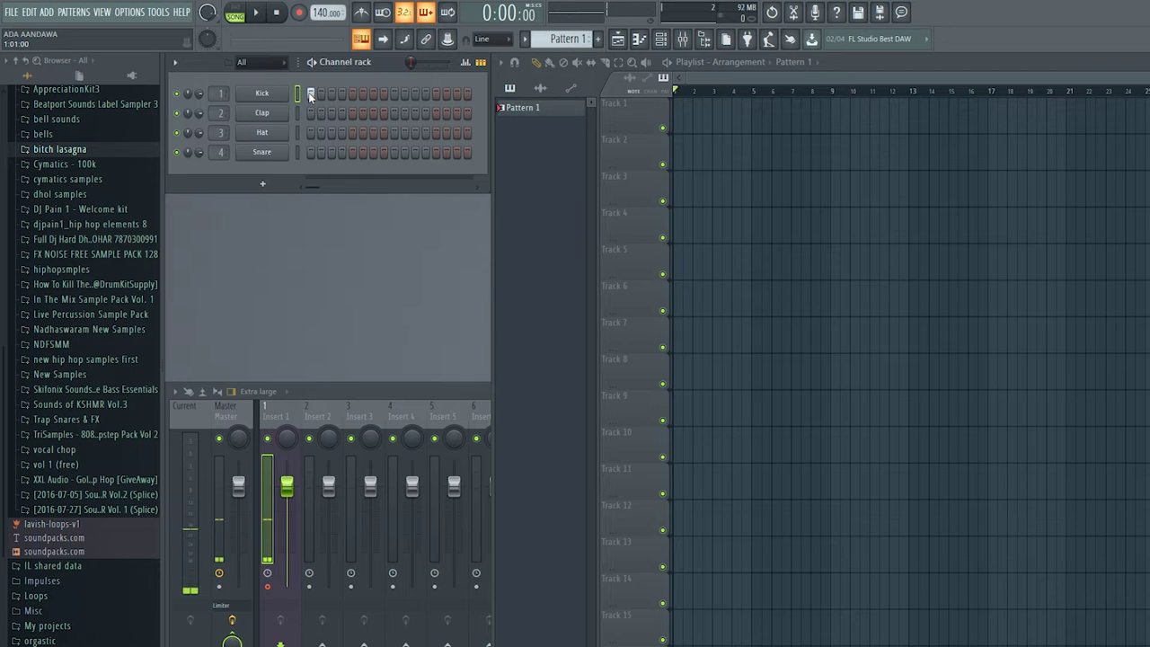
Add an empty Pattern 2 with its default name, and switch back to Pattern 1.
{"action": "left_click", "coordinate": [598, 38]}
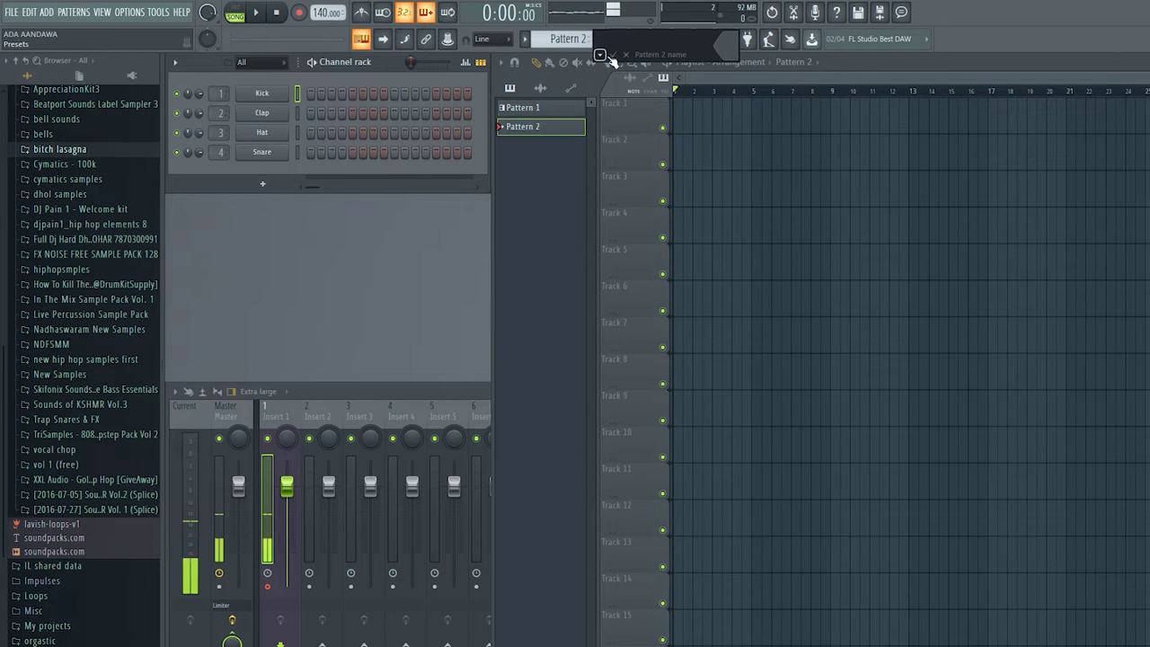
{"action": "left_click", "coordinate": [613, 55]}
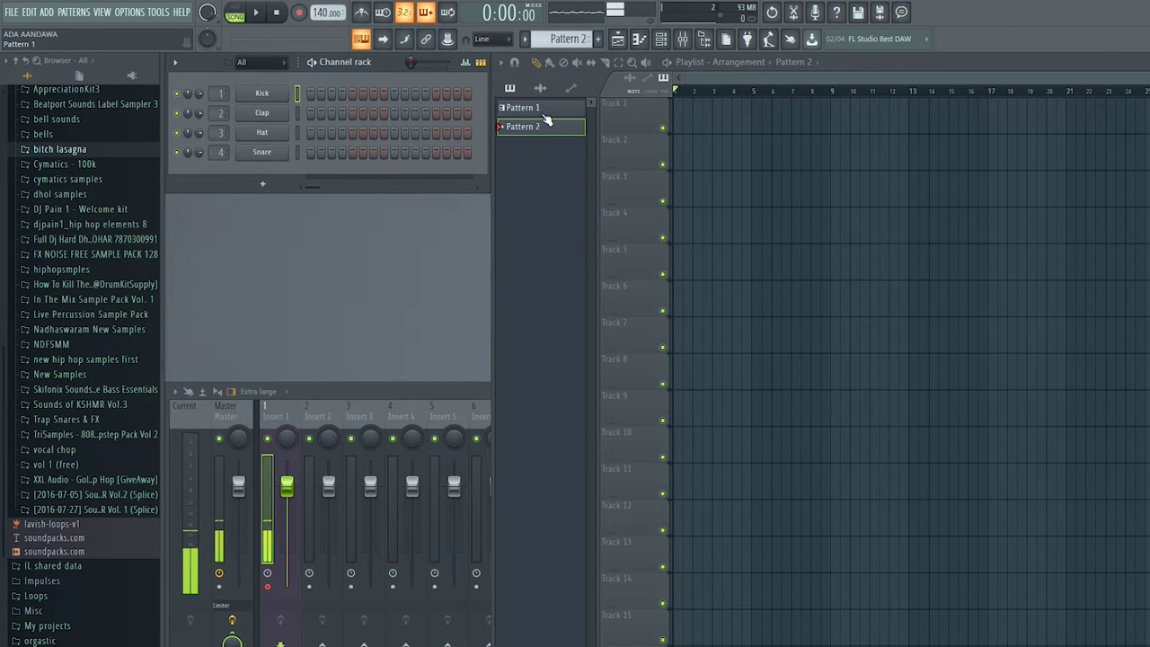
{"action": "left_click", "coordinate": [544, 115]}
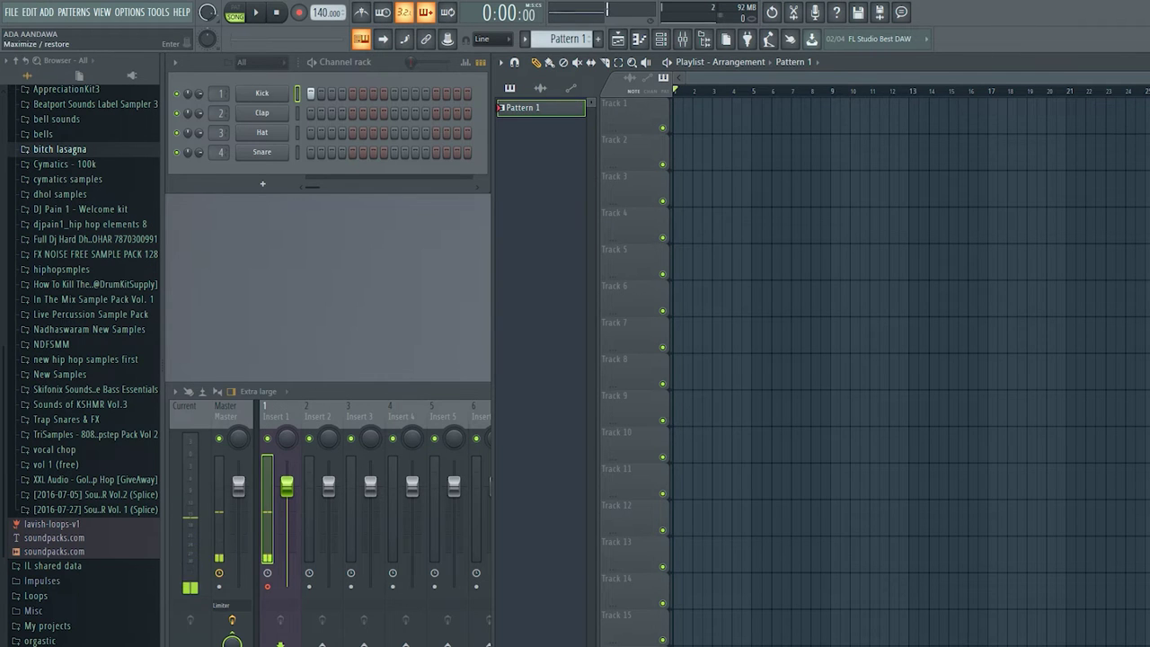
Place five Pattern 1 clips in a row on Track 1 of the playlist, beginning at bar 1.
{"action": "left_click", "coordinate": [1148, 62]}
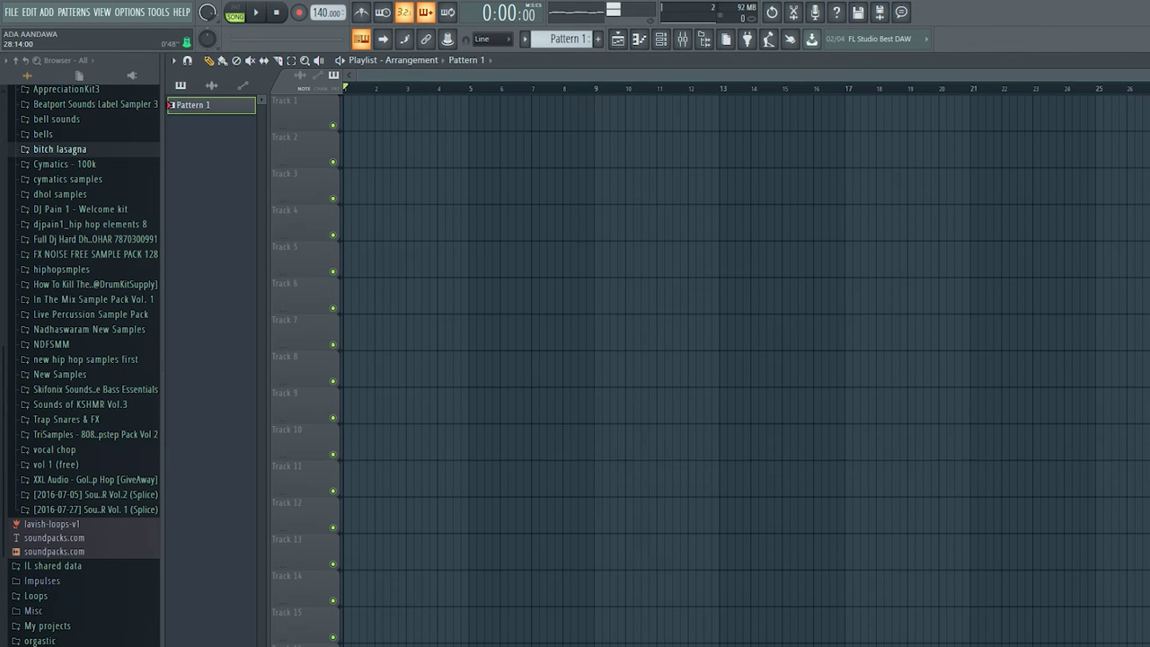
{"action": "left_click_drag", "start_coordinate": [1148, 76], "coordinate": [1148, 62]}
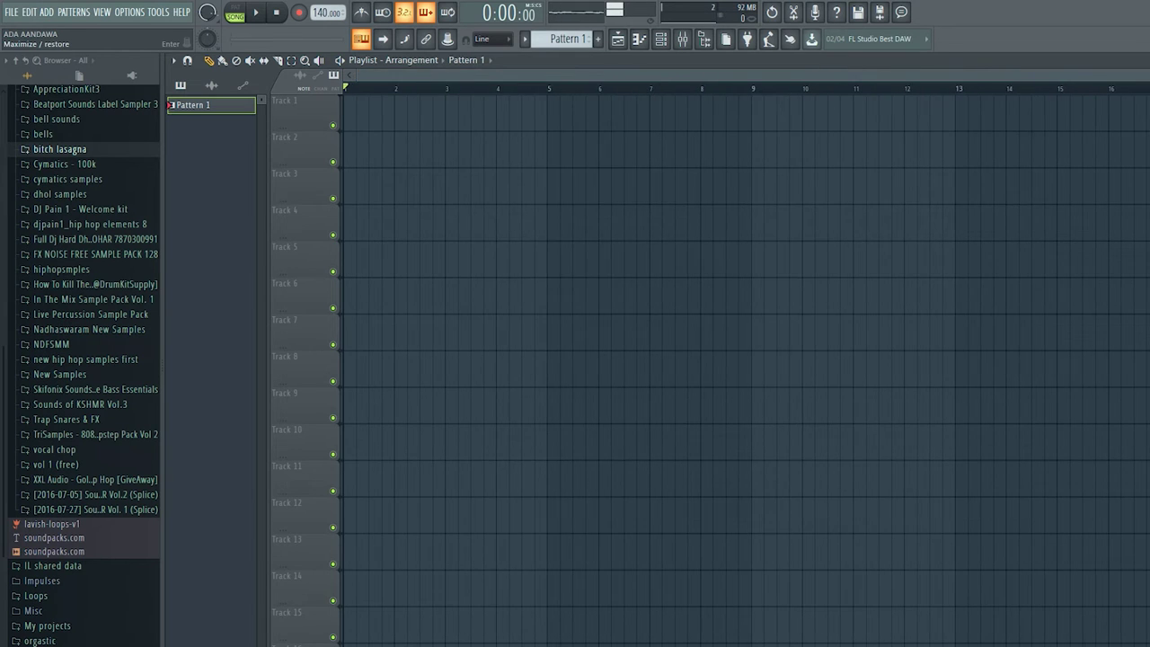
{"action": "left_click", "coordinate": [1148, 61]}
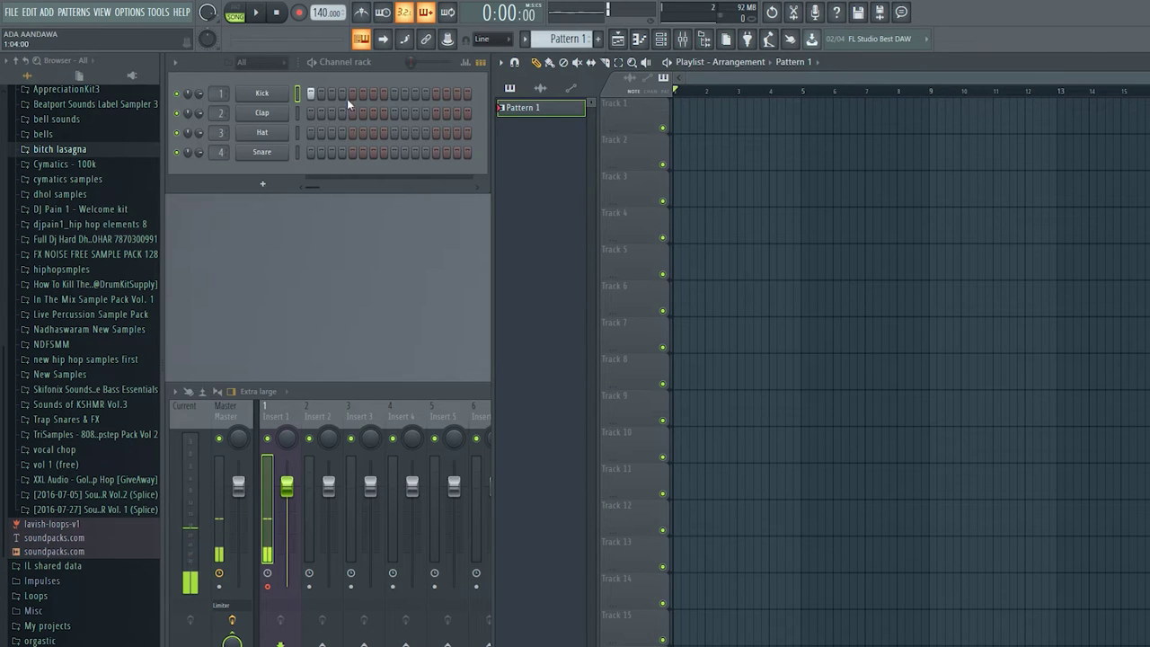
{"action": "left_click", "coordinate": [677, 114]}
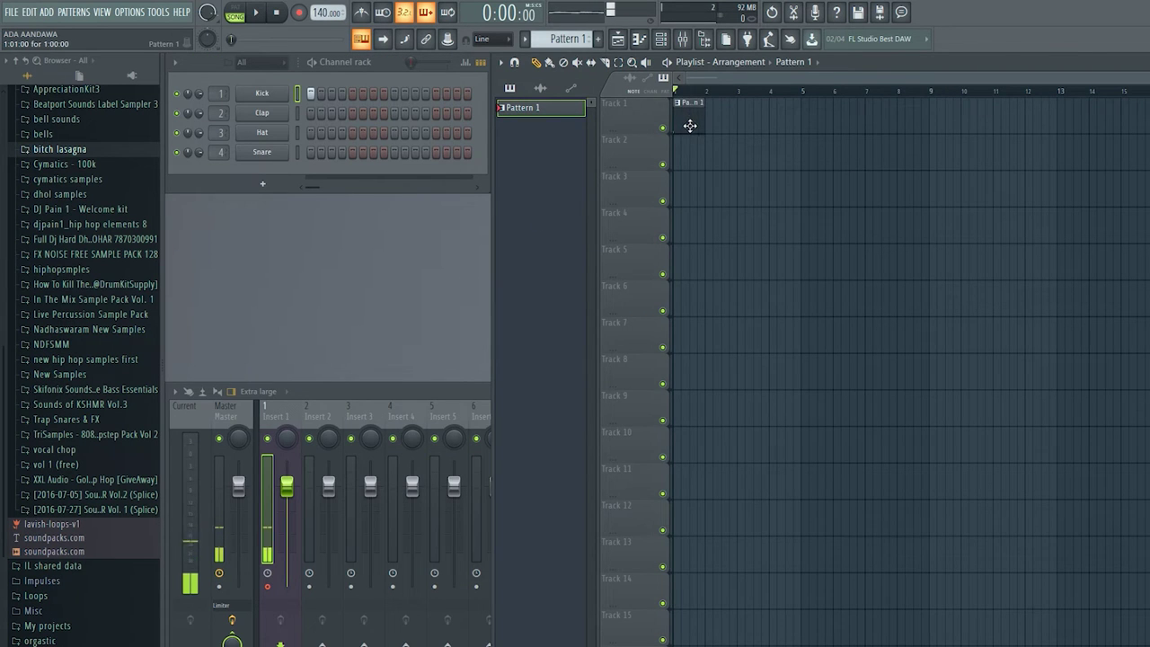
{"action": "left_click", "coordinate": [729, 121]}
{"action": "left_click", "coordinate": [748, 125]}
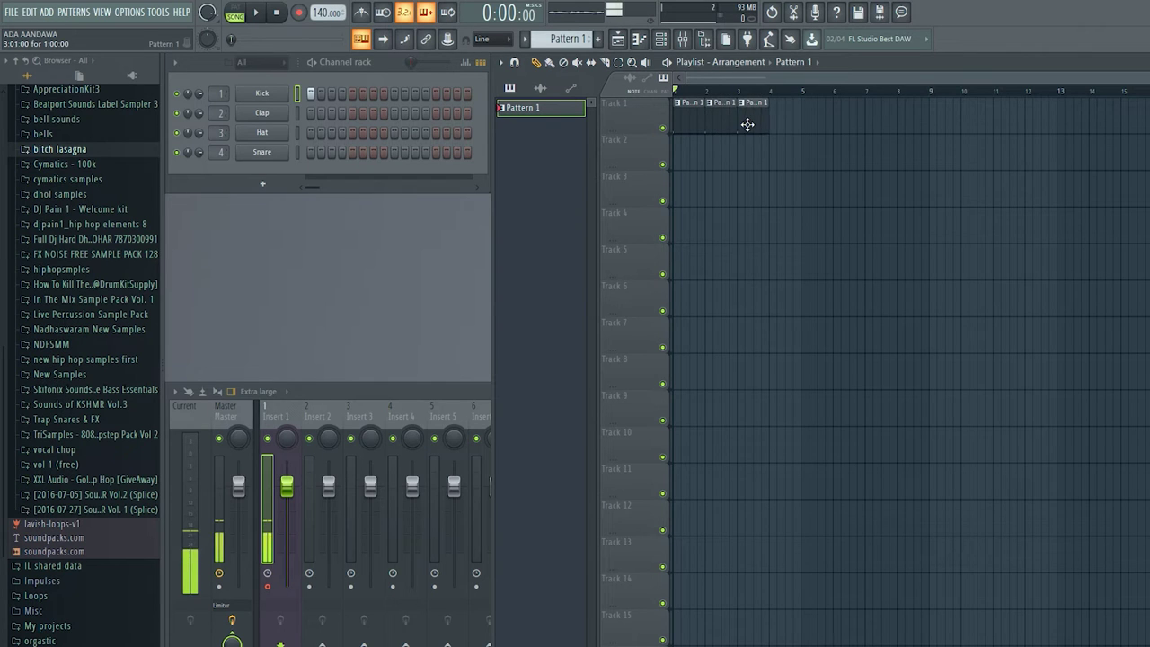
{"action": "left_click", "coordinate": [772, 126]}
{"action": "left_click", "coordinate": [816, 126]}
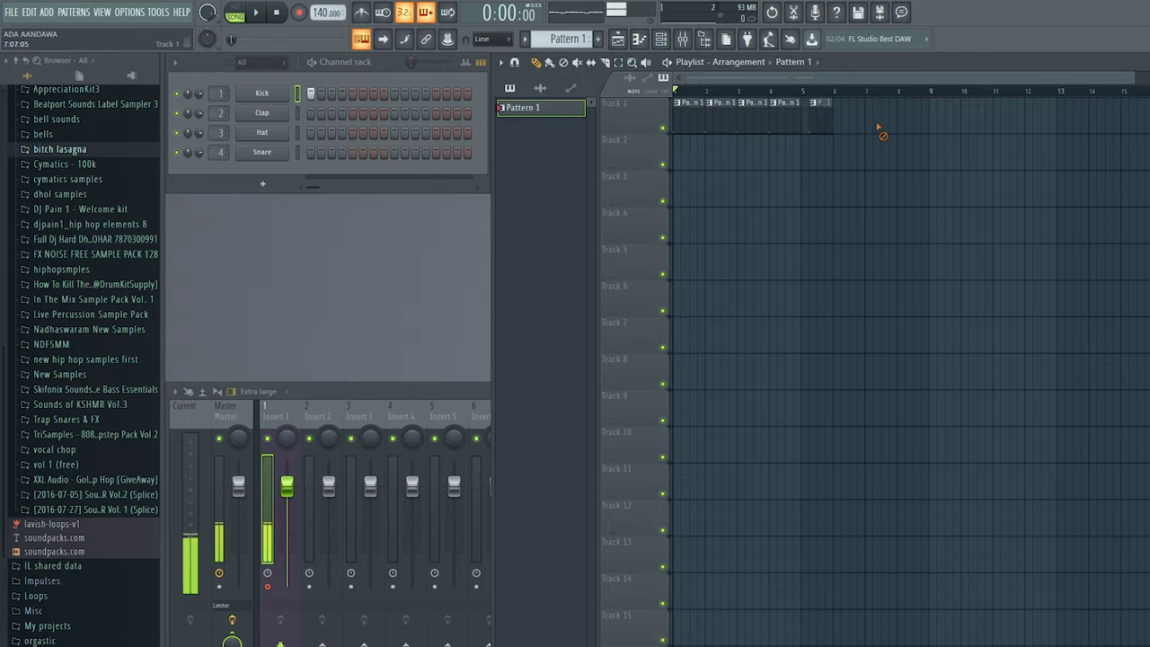
Delete all the Pattern 1 clips from Track 1 of the playlist.
{"action": "right_click", "coordinate": [819, 124]}
{"action": "right_click", "coordinate": [785, 124]}
{"action": "right_click", "coordinate": [753, 124]}
{"action": "right_click", "coordinate": [688, 124]}
{"action": "right_click", "coordinate": [721, 124]}
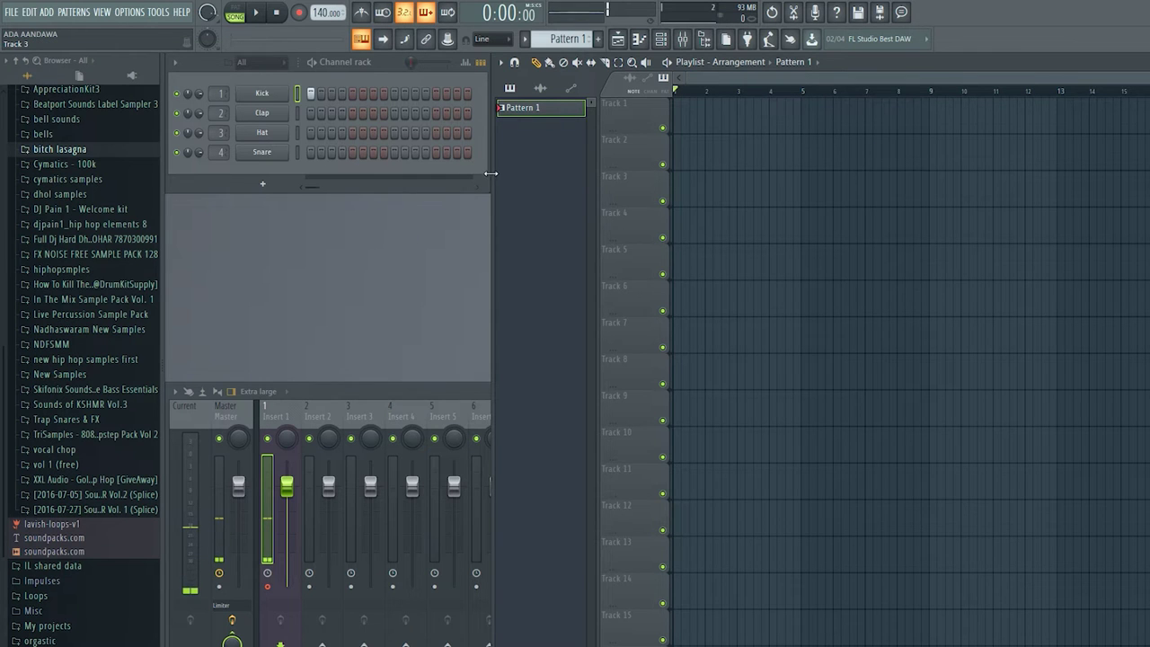
Route the Kick channel to mixer insert 2.
{"action": "left_click", "coordinate": [334, 391]}
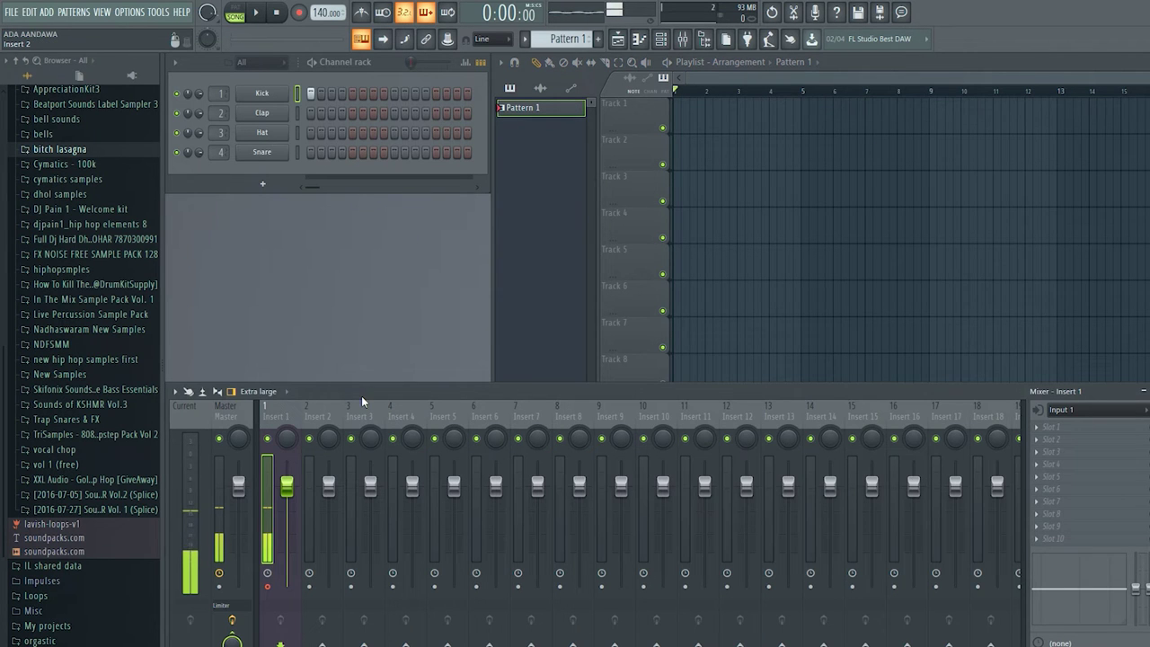
{"action": "left_click", "coordinate": [302, 91]}
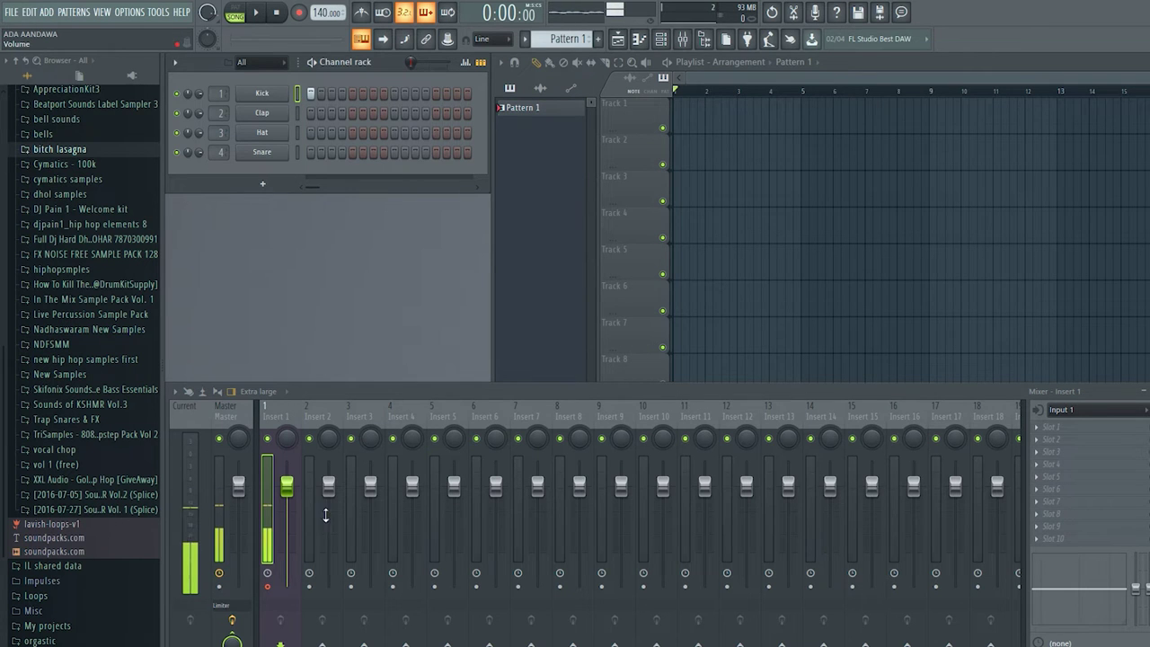
{"action": "right_click", "coordinate": [341, 517]}
{"action": "mouse_move", "coordinate": [385, 476]}
{"action": "left_click", "coordinate": [530, 473]}
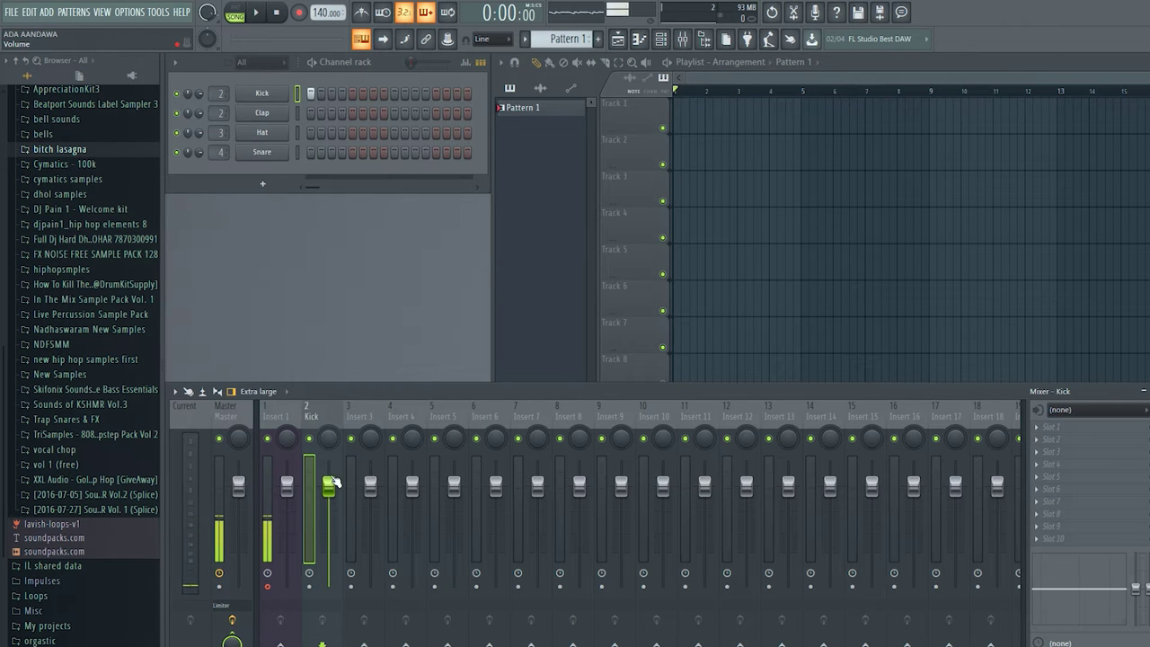
Place a Pattern 1 clip at the start of Track 1 while the song plays, and stop playback.
{"action": "left_click", "coordinate": [257, 14]}
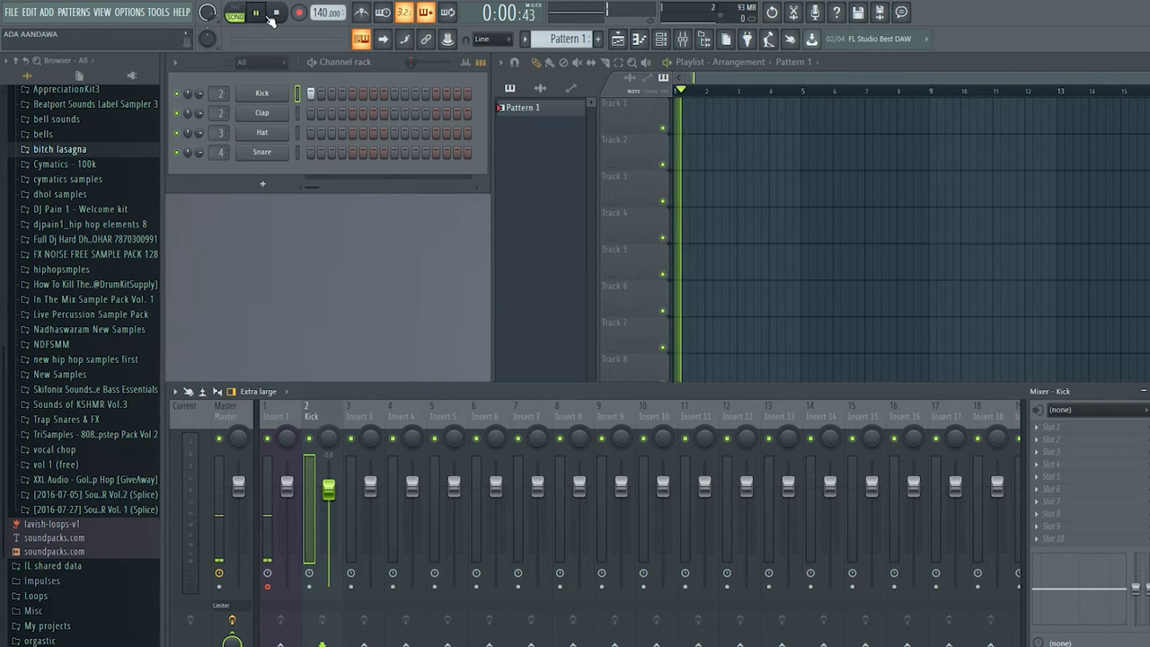
{"action": "left_click", "coordinate": [691, 101]}
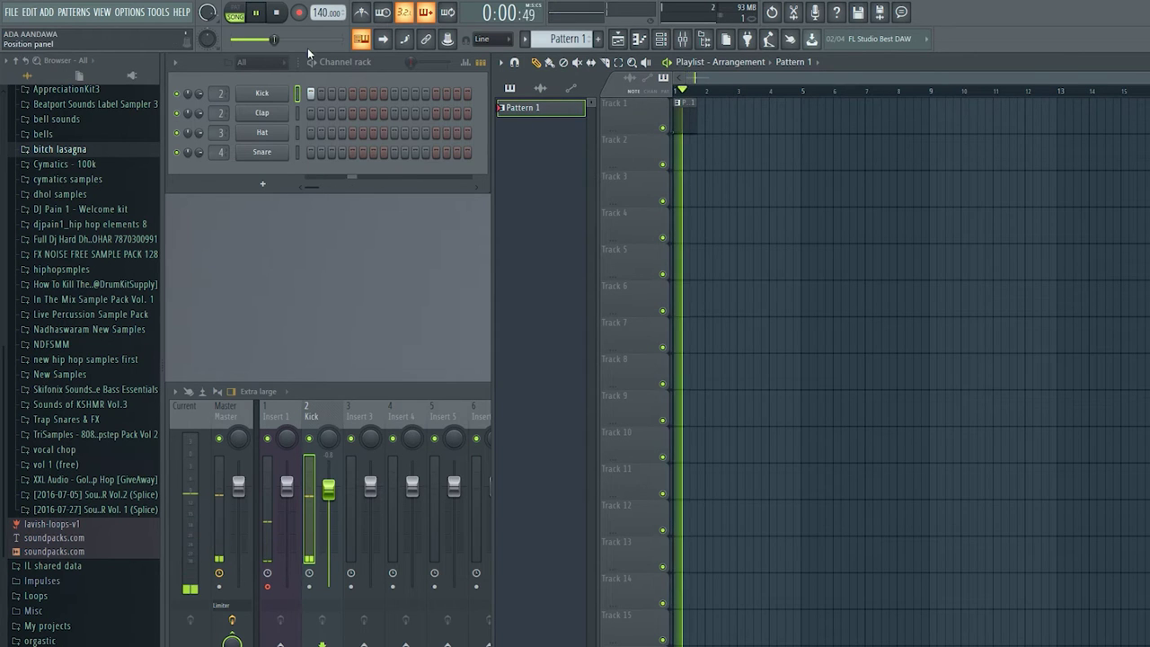
{"action": "key", "text": "space"}
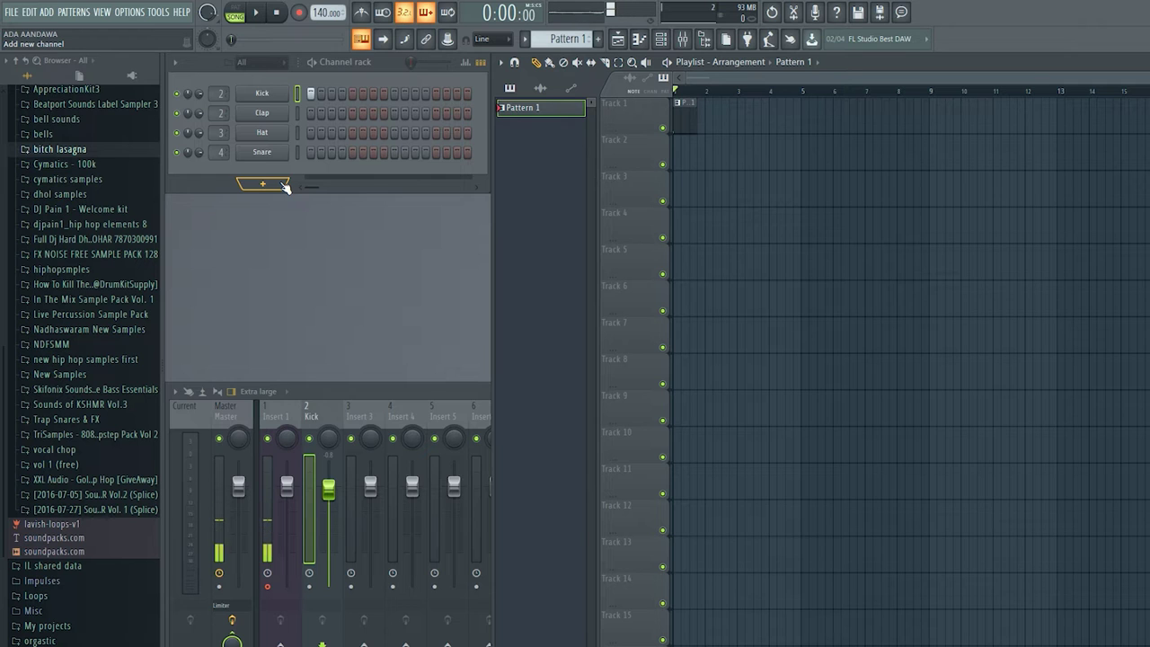
Switch playback from song mode to pattern mode and play Pattern 1.
{"action": "left_click", "coordinate": [245, 17]}
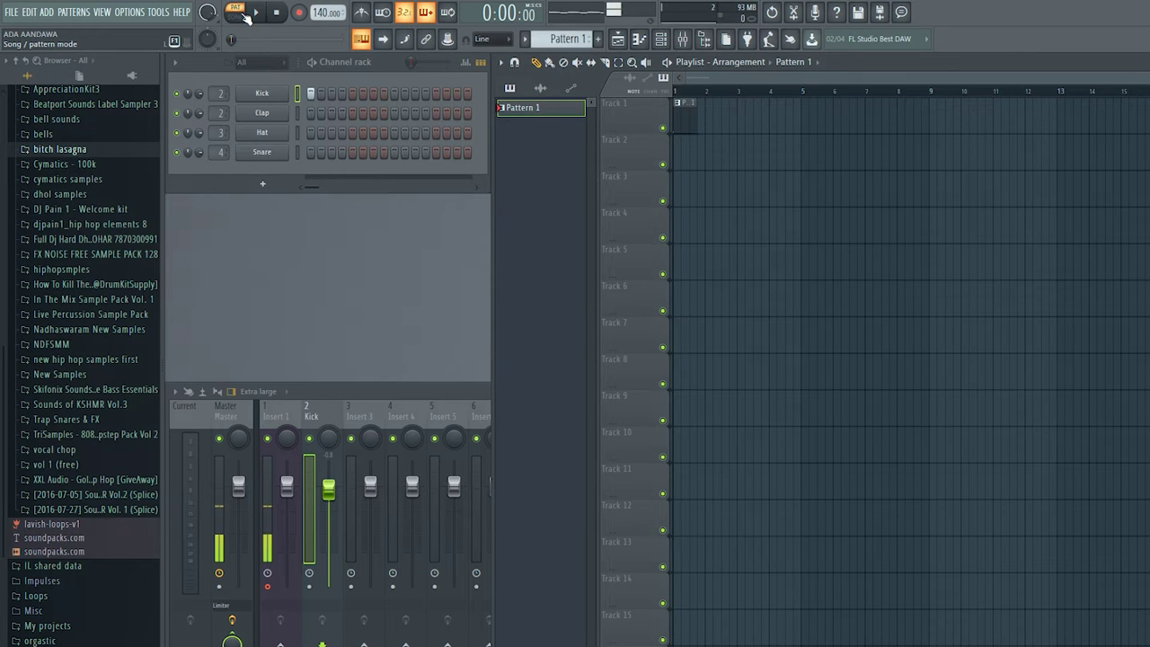
{"action": "left_click", "coordinate": [256, 12]}
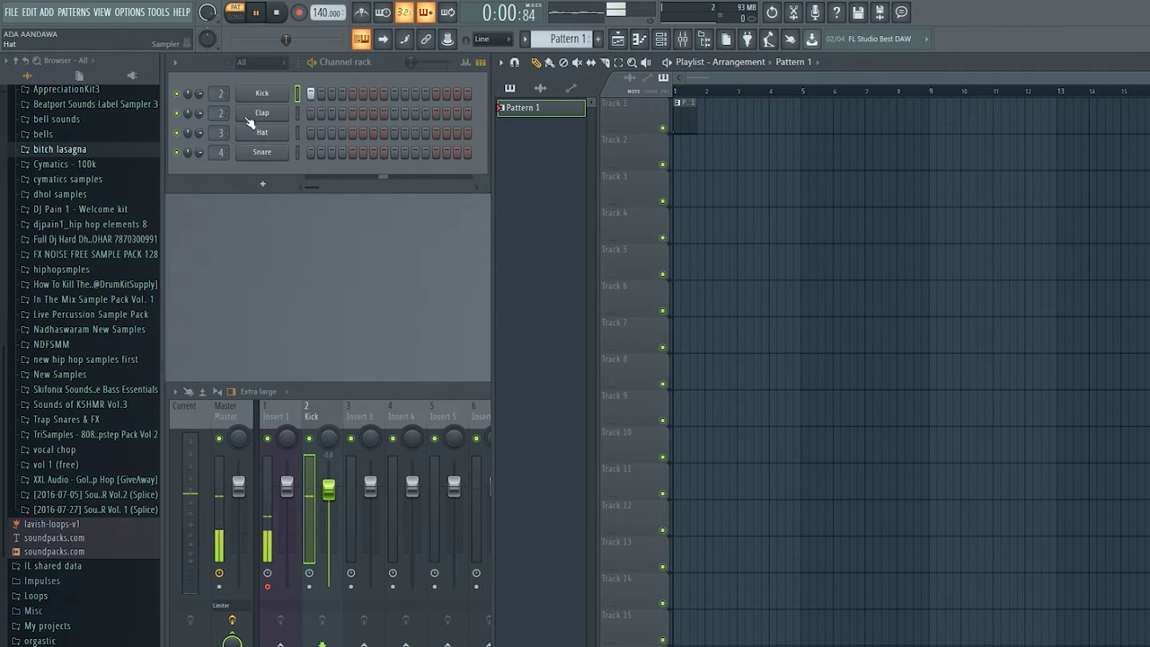
{"action": "left_click", "coordinate": [261, 15]}
{"action": "left_click", "coordinate": [260, 14]}
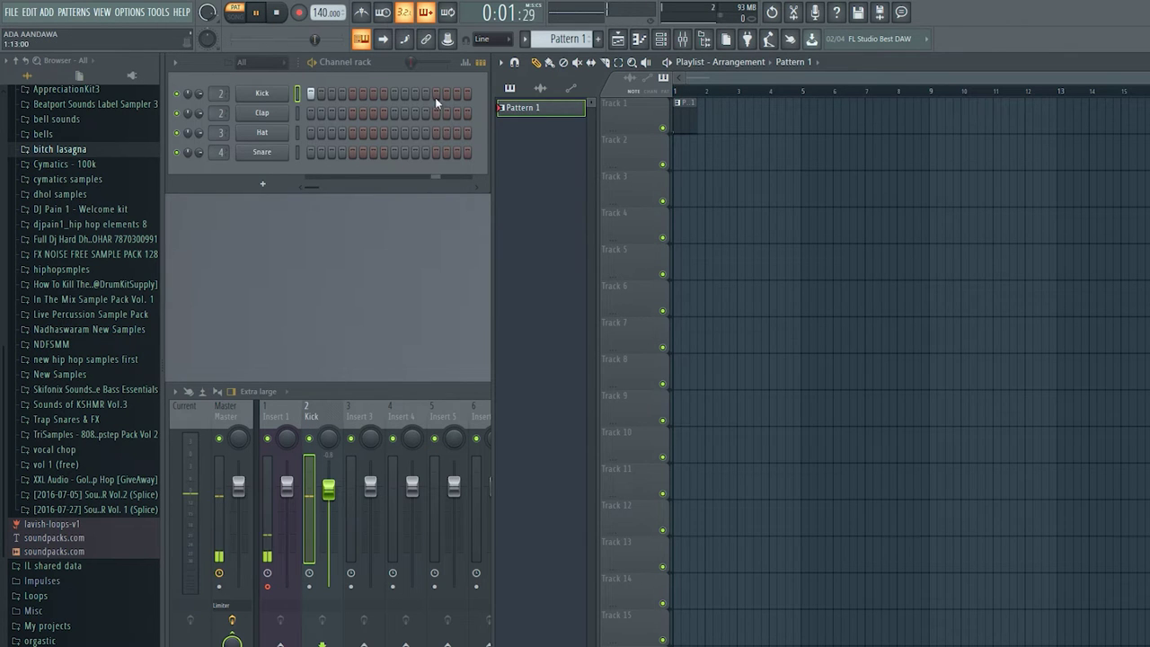
Stop the pattern playback, switch to song mode, and play and stop the song.
{"action": "left_click", "coordinate": [260, 16]}
{"action": "left_click", "coordinate": [241, 18]}
{"action": "left_click", "coordinate": [256, 13]}
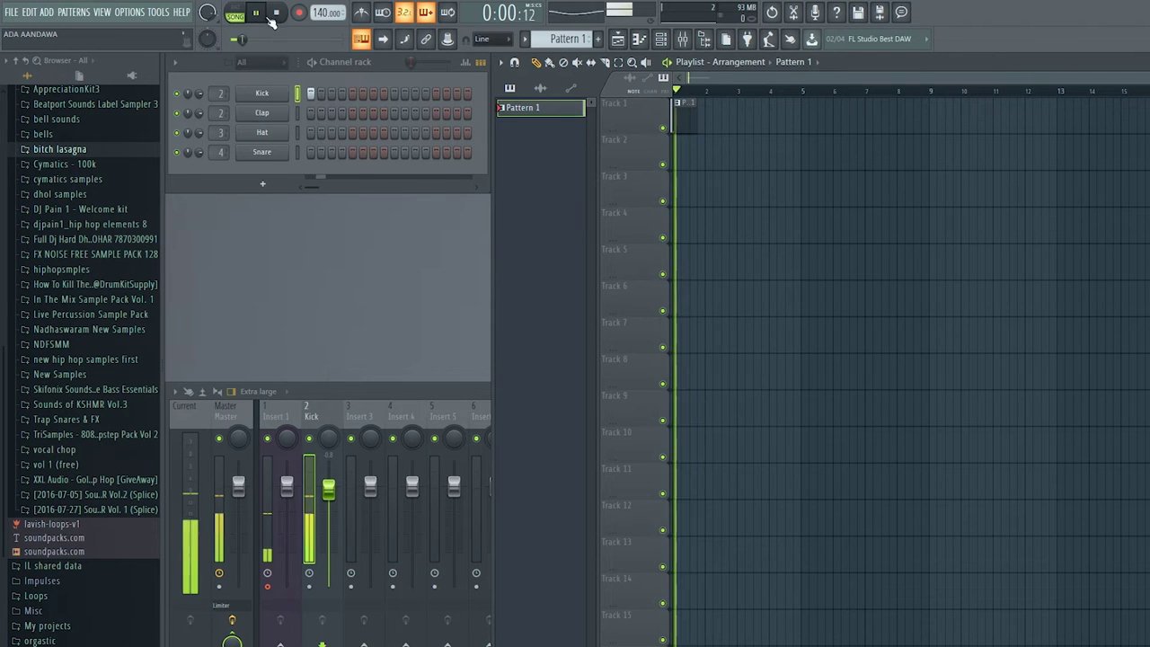
{"action": "left_click", "coordinate": [288, 16]}
Toggle playback to pattern mode and back to song mode, and briefly play and stop the song.
{"action": "left_click", "coordinate": [236, 17]}
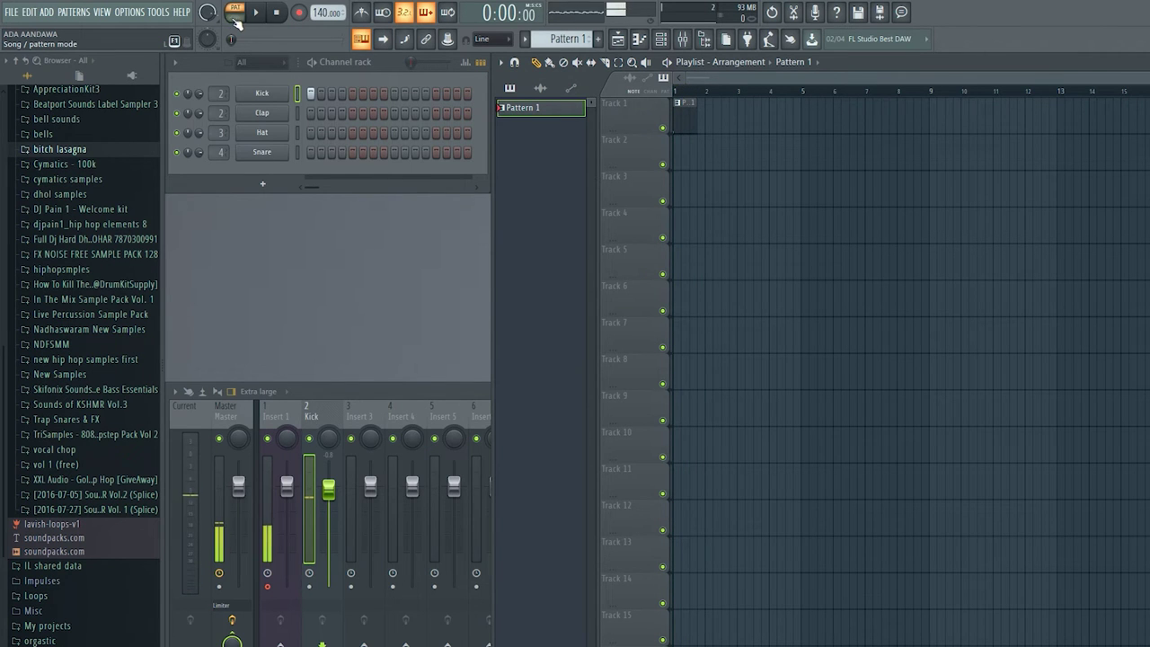
{"action": "left_click", "coordinate": [236, 17]}
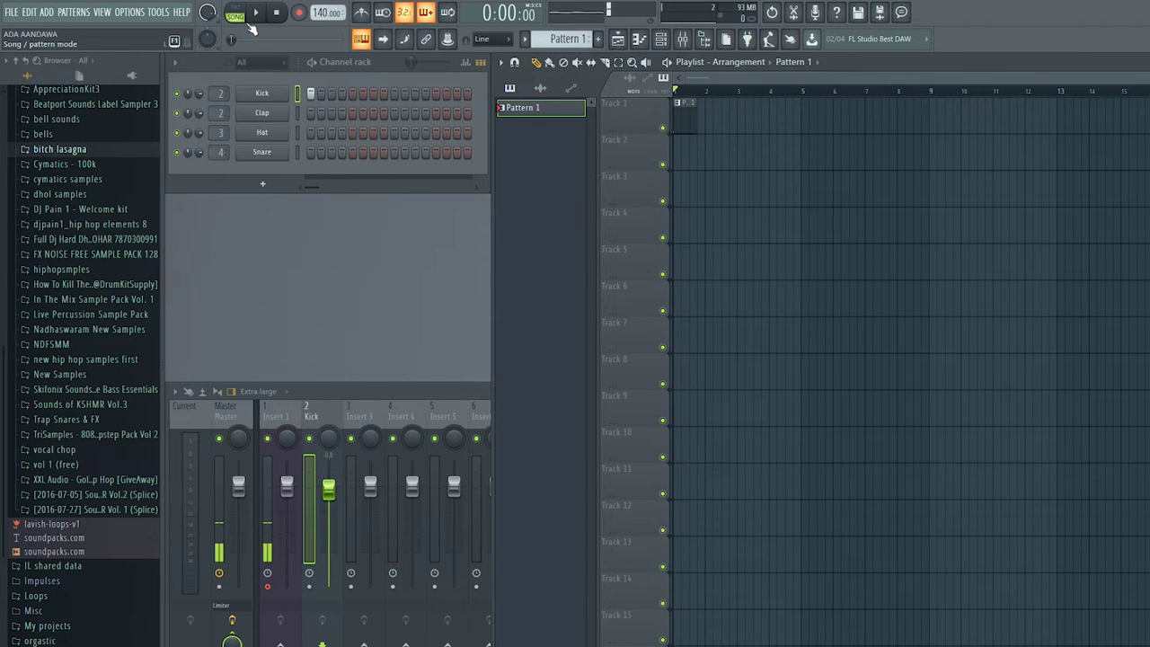
{"action": "left_click", "coordinate": [256, 21]}
{"action": "left_click", "coordinate": [280, 12]}
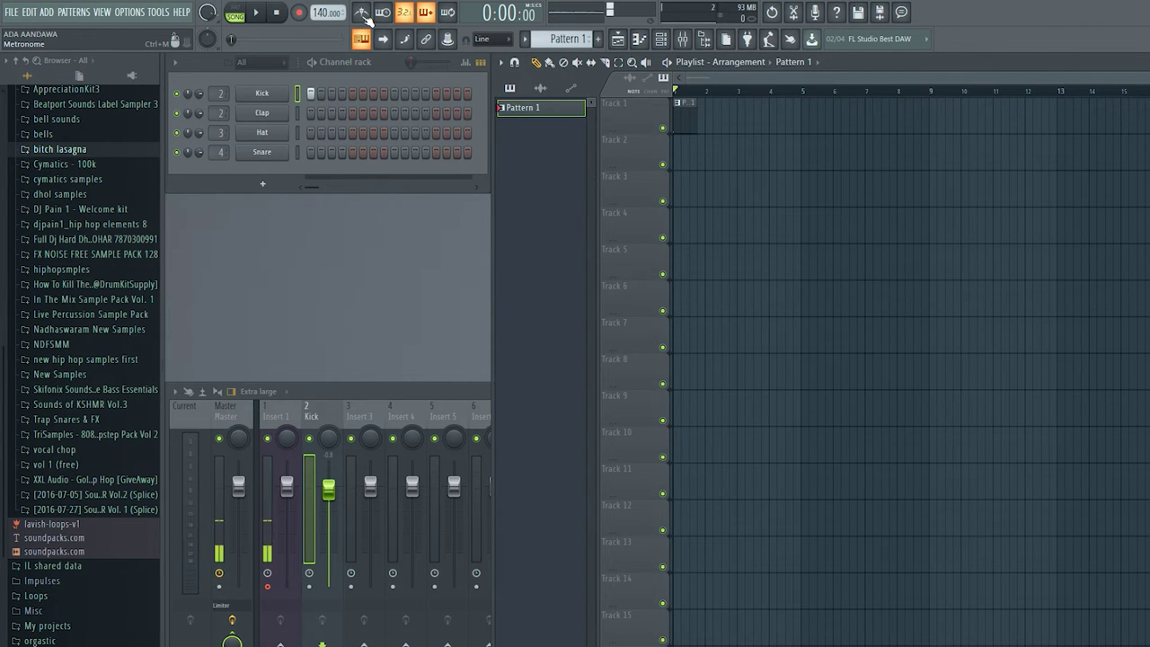
Turn on the metronome and set the tempo to 110 BPM while the song plays, ending with playback stopped.
{"action": "left_click", "coordinate": [363, 12]}
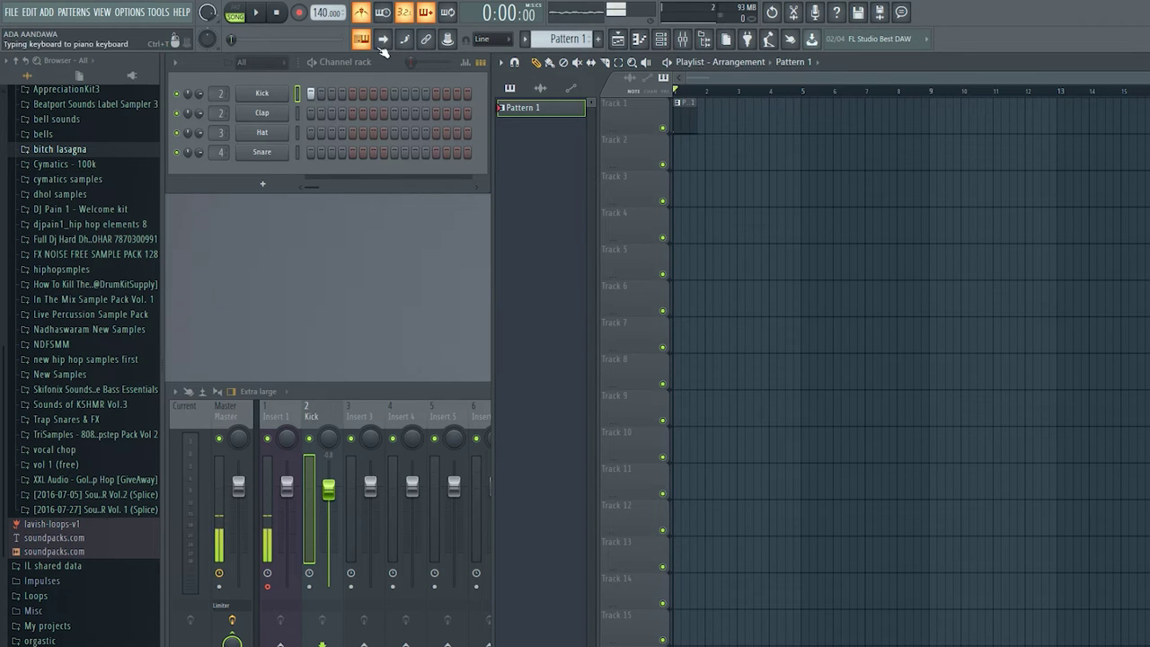
{"action": "left_click", "coordinate": [256, 13]}
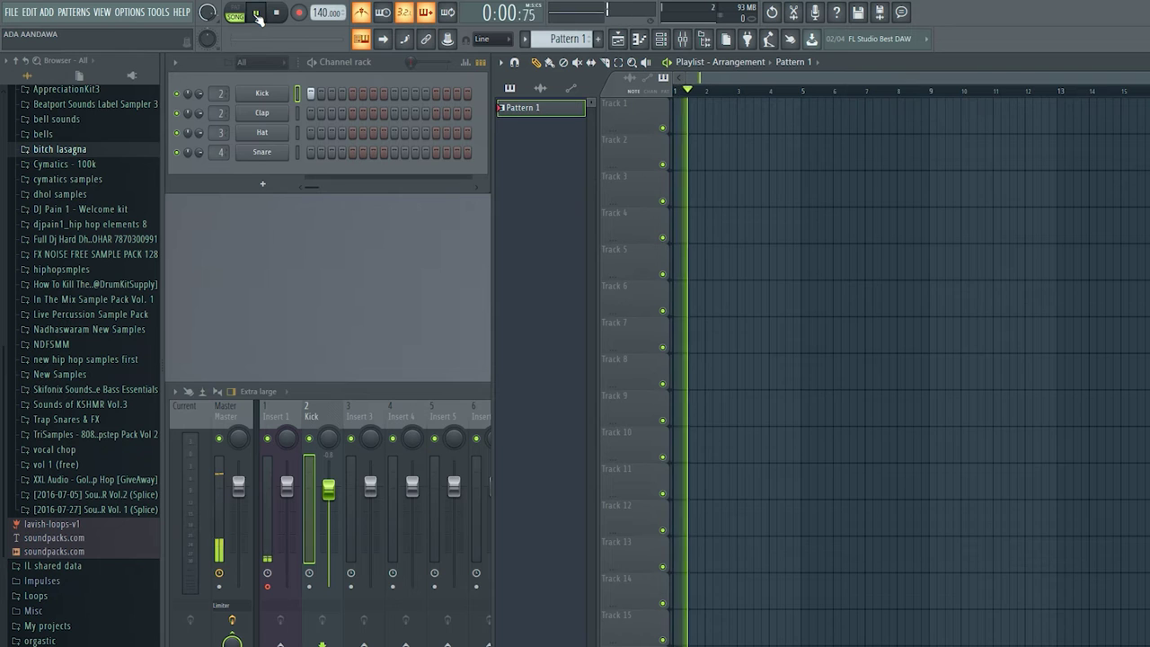
{"action": "left_click_drag", "start_coordinate": [334, 15], "coordinate": [334, 42]}
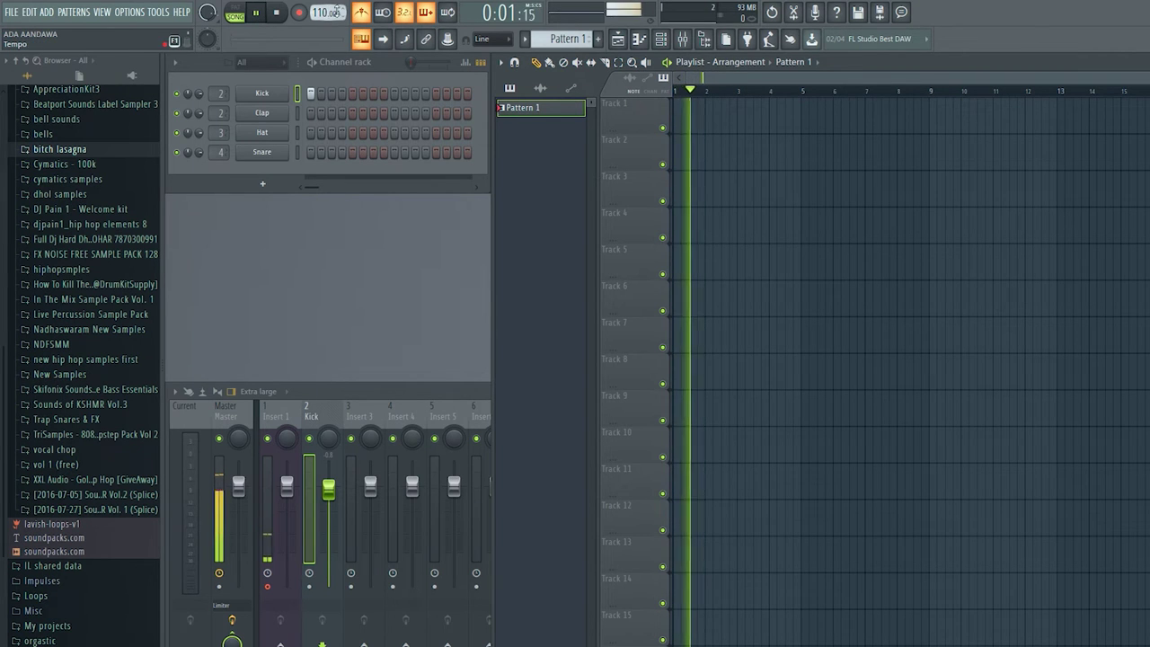
{"action": "left_click", "coordinate": [276, 13]}
Switch to pattern mode and choose Pattern 1 as the playlist's current clip source.
{"action": "left_click", "coordinate": [234, 16]}
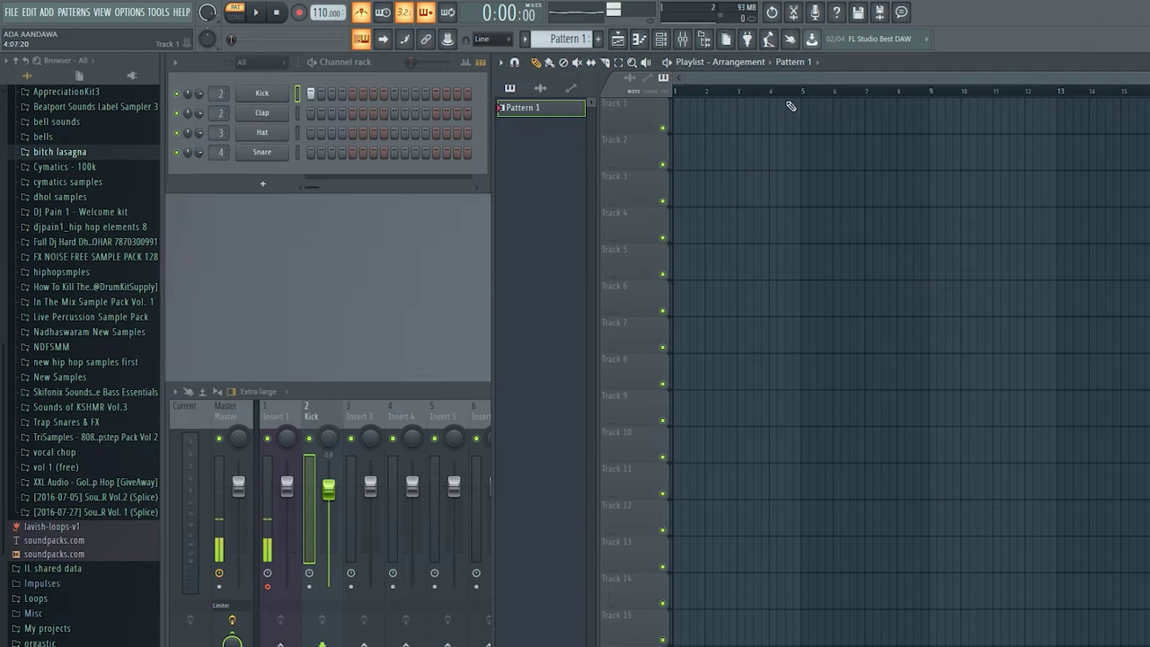
{"action": "left_click", "coordinate": [804, 65]}
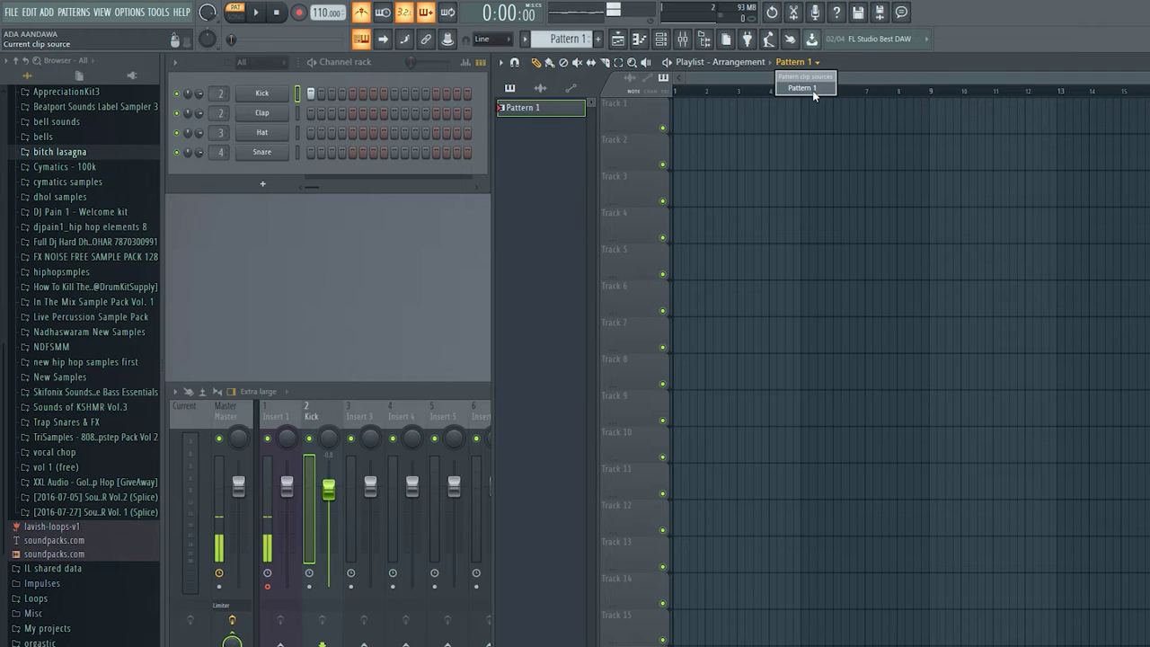
{"action": "left_click", "coordinate": [813, 89]}
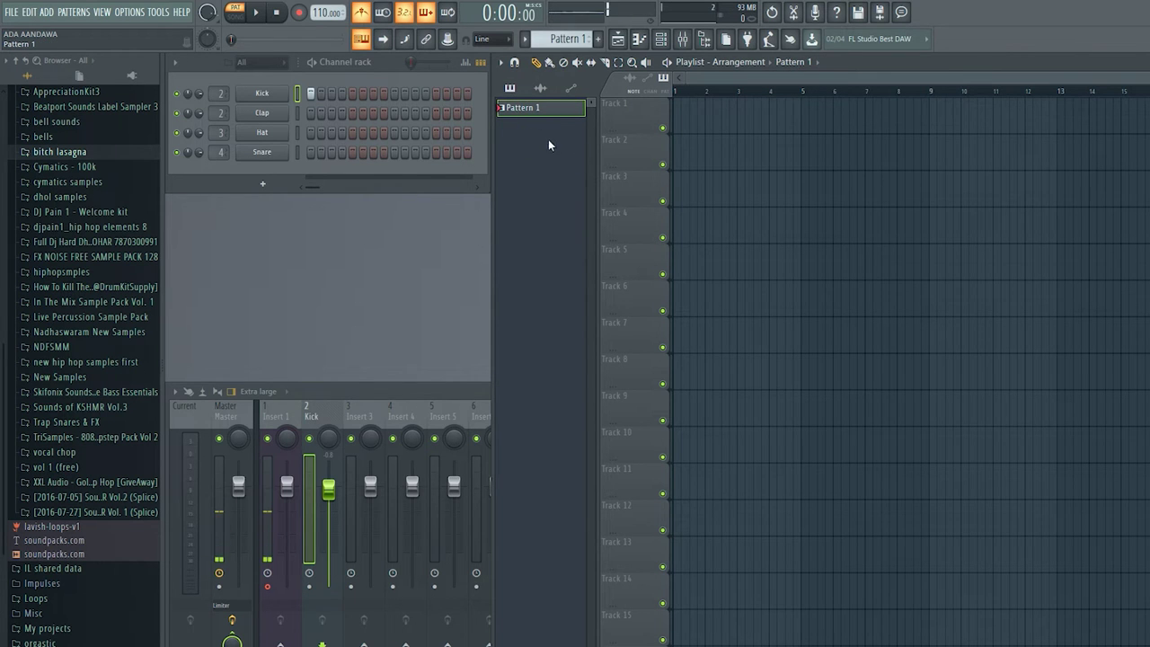
Show the picker's audio clips and place DHOL-6_8-135-07 from the dhol samples folder at the start of Track 2.
{"action": "left_click", "coordinate": [540, 88]}
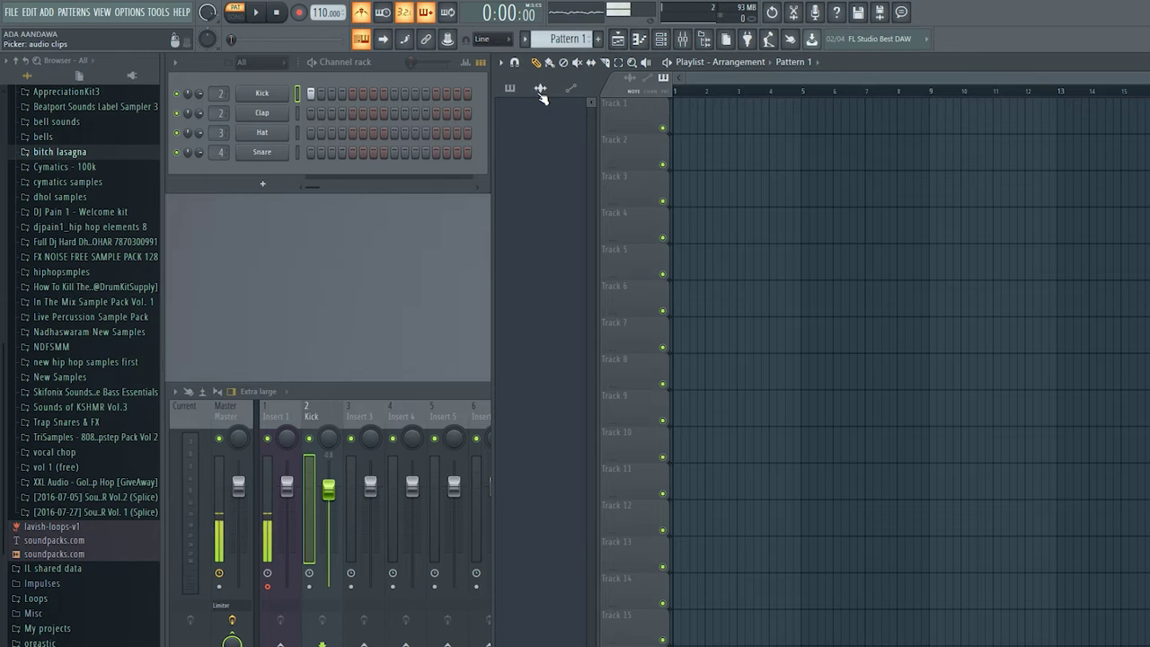
{"action": "left_click", "coordinate": [81, 196]}
{"action": "left_click", "coordinate": [79, 190]}
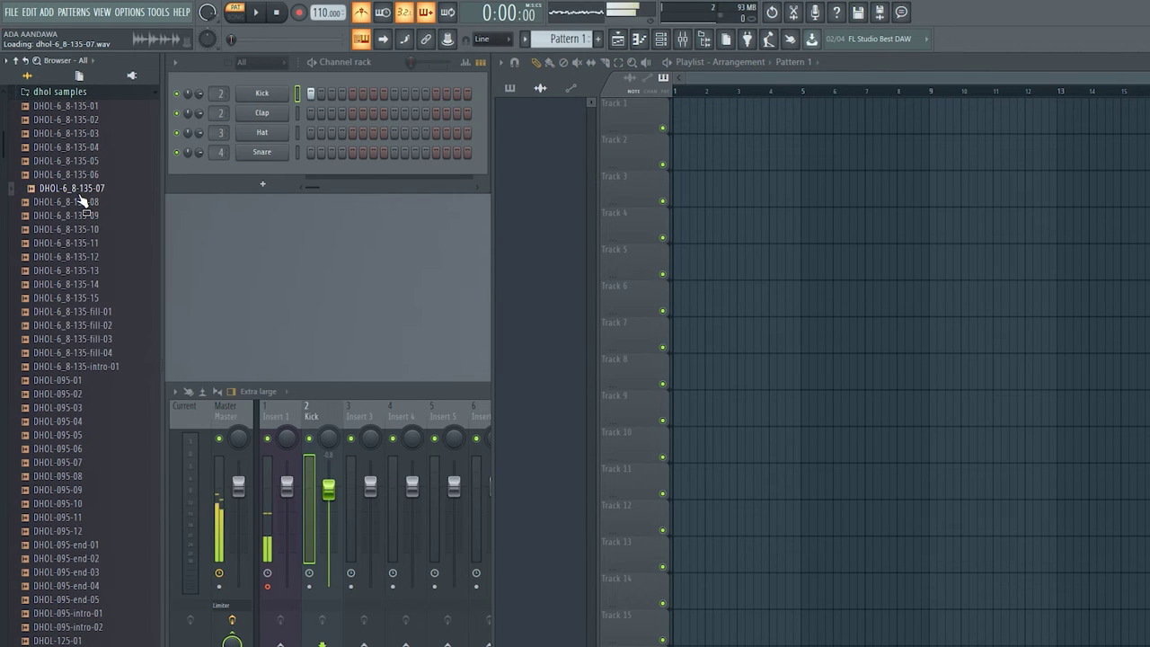
{"action": "left_click_drag", "start_coordinate": [81, 199], "coordinate": [677, 154]}
View the pattern, audio and automation clip lists of the playlist picker in turn.
{"action": "left_click", "coordinate": [509, 88]}
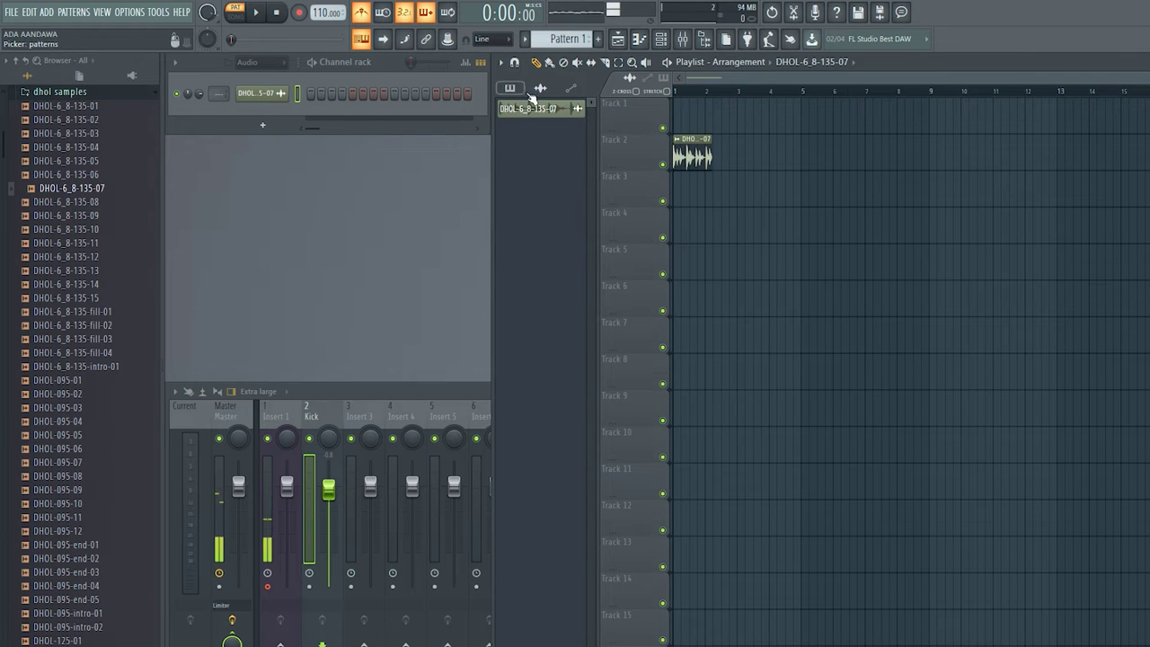
{"action": "left_click", "coordinate": [540, 87]}
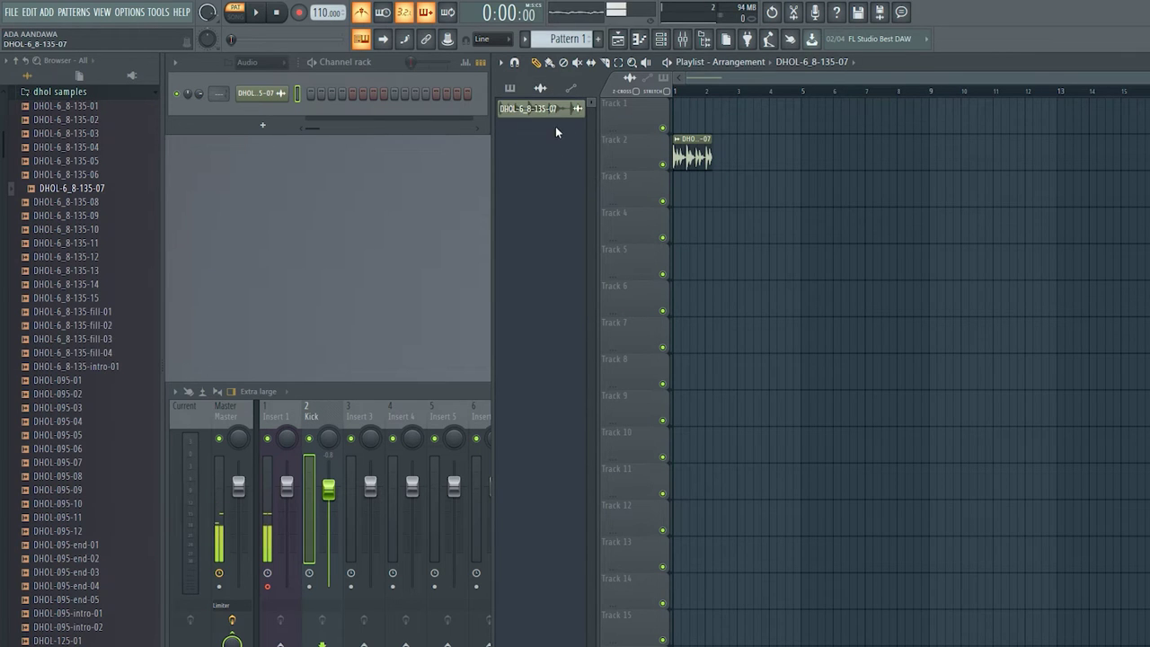
{"action": "left_click", "coordinate": [571, 87]}
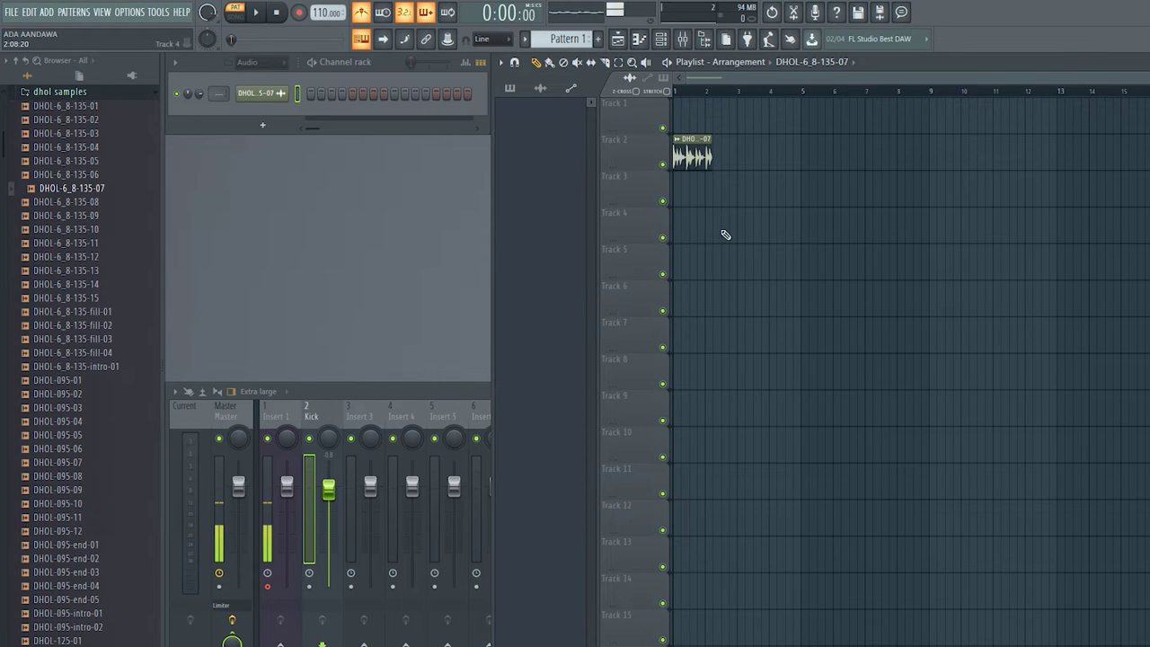
Create a channel volume automation clip for DHOL-6_8-135-07 over a playlist time selection from 1:01:00 to 2:05:00.
{"action": "left_click_drag", "start_coordinate": [1148, 79], "coordinate": [788, 92]}
{"action": "left_click_drag", "start_coordinate": [884, 95], "coordinate": [560, 113]}
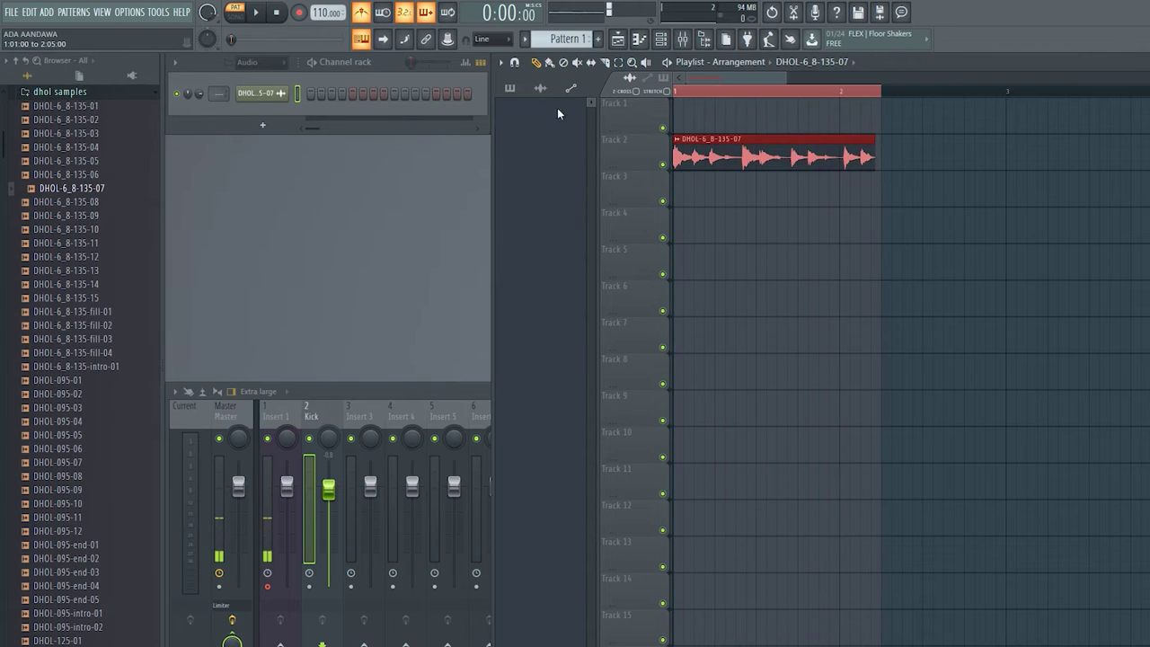
{"action": "double_click", "coordinate": [783, 152]}
{"action": "right_click", "coordinate": [442, 142]}
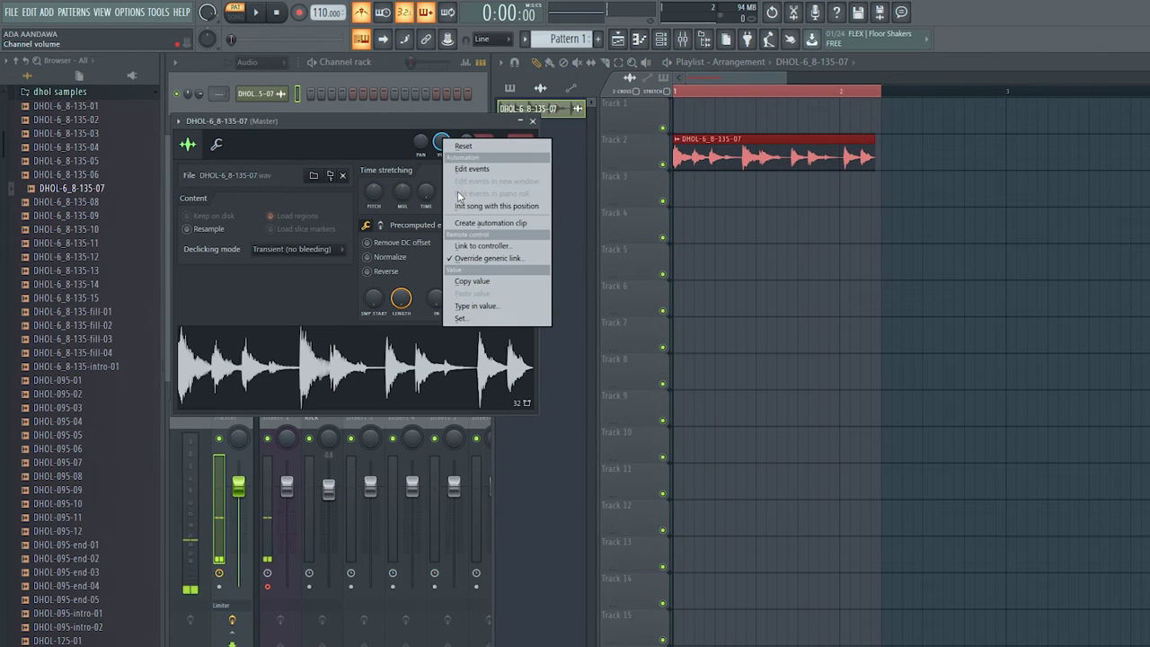
{"action": "left_click", "coordinate": [472, 224]}
{"action": "left_click", "coordinate": [532, 120]}
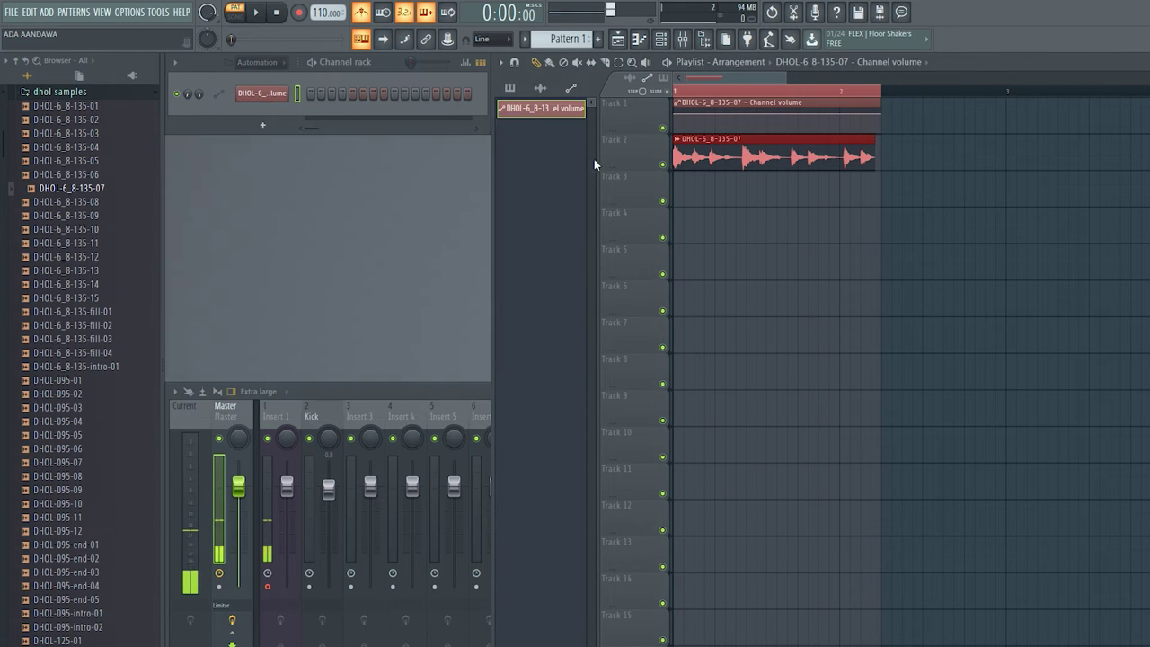
Add a control point about a third of the way into the volume automation clip and pull it down to the minimum.
{"action": "left_click", "coordinate": [778, 113]}
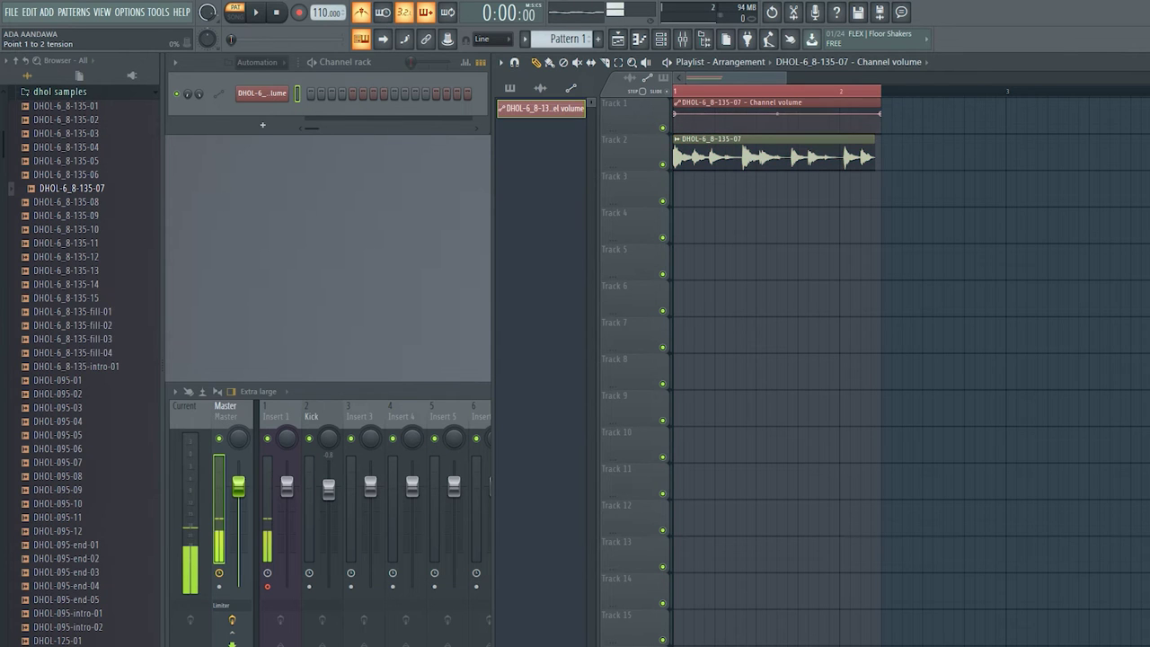
{"action": "left_click_drag", "start_coordinate": [735, 116], "coordinate": [736, 150]}
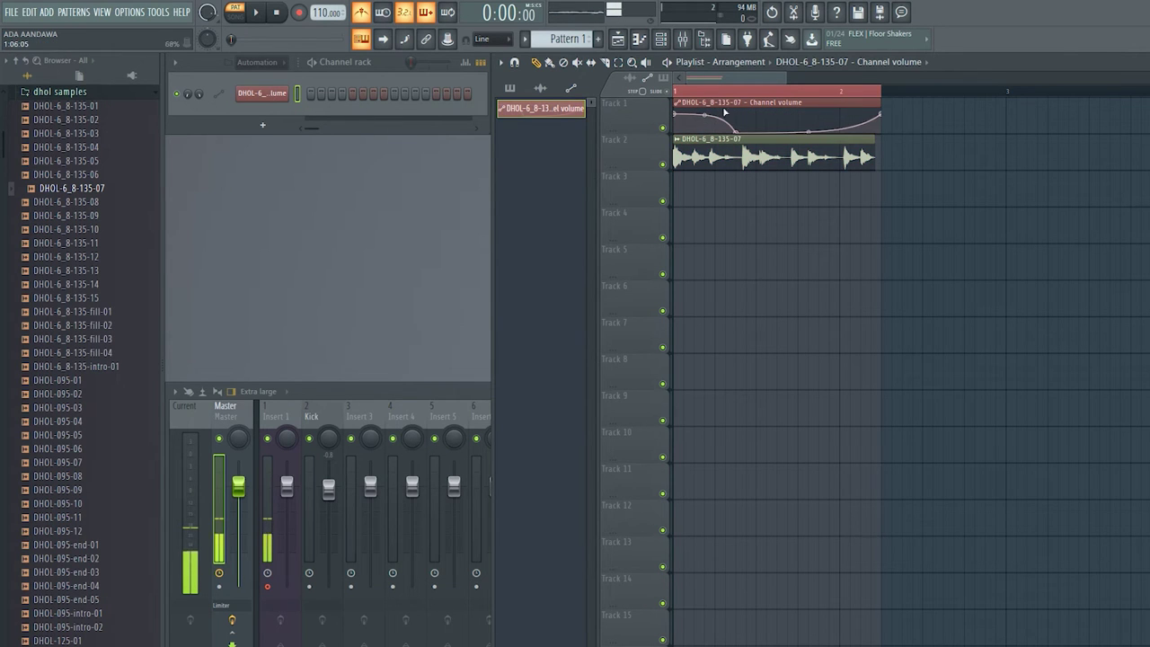
Play briefly in pattern mode, and switch to song mode to hear the dhol clip with its volume automation.
{"action": "key", "text": "space"}
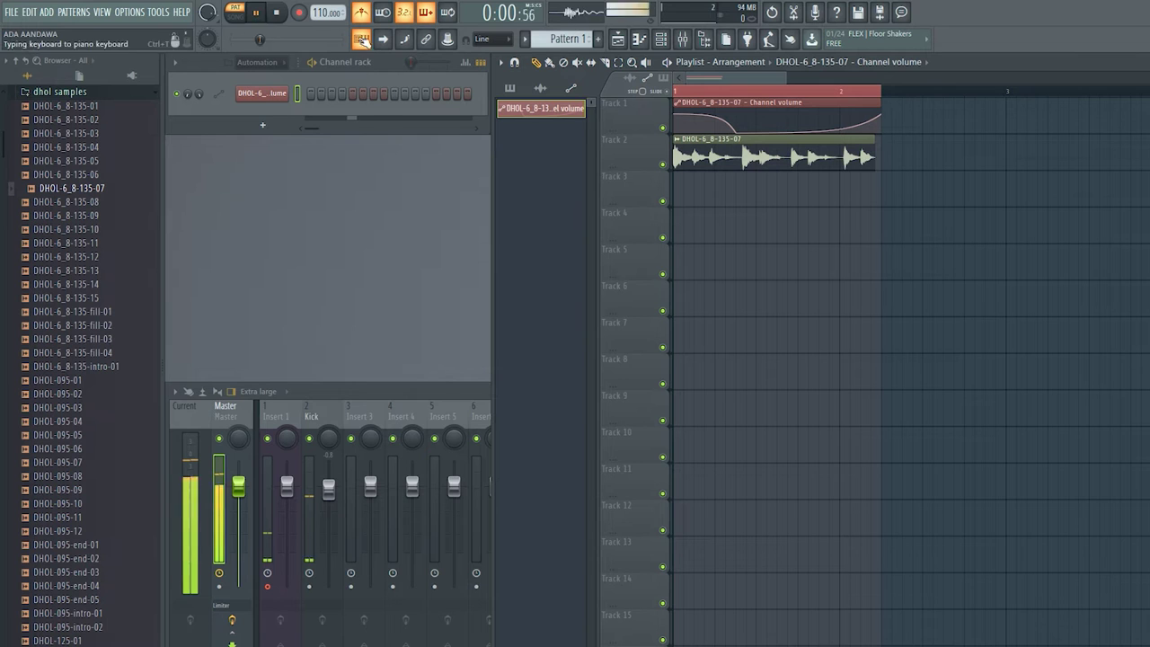
{"action": "left_click", "coordinate": [256, 11]}
{"action": "left_click", "coordinate": [235, 12]}
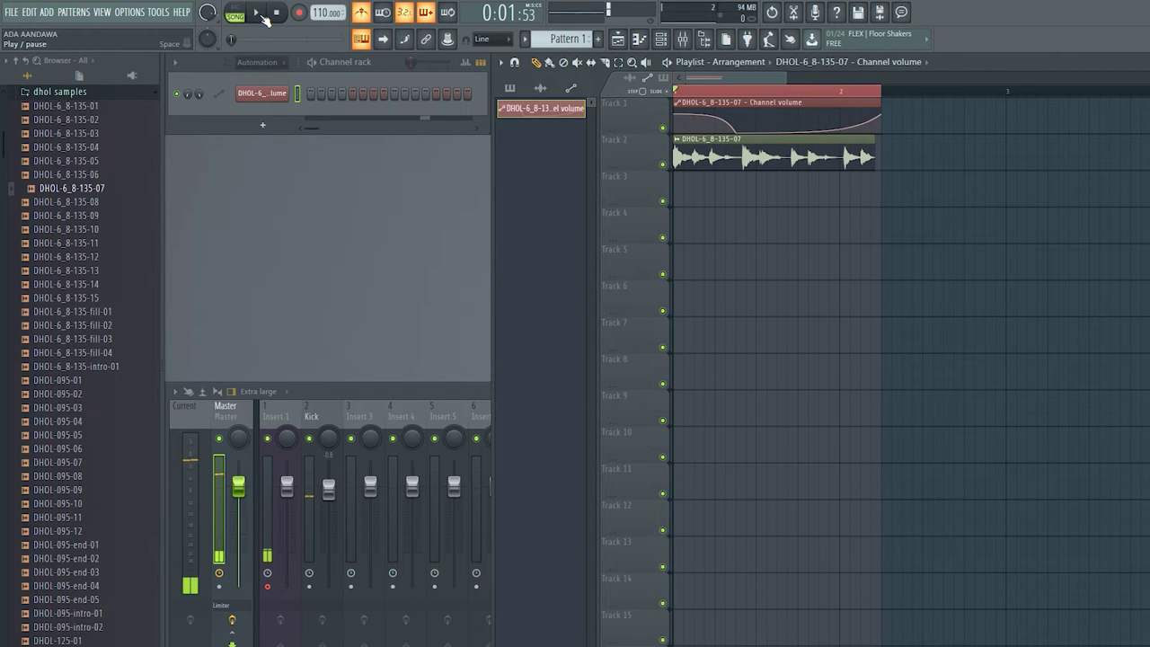
{"action": "left_click", "coordinate": [258, 13]}
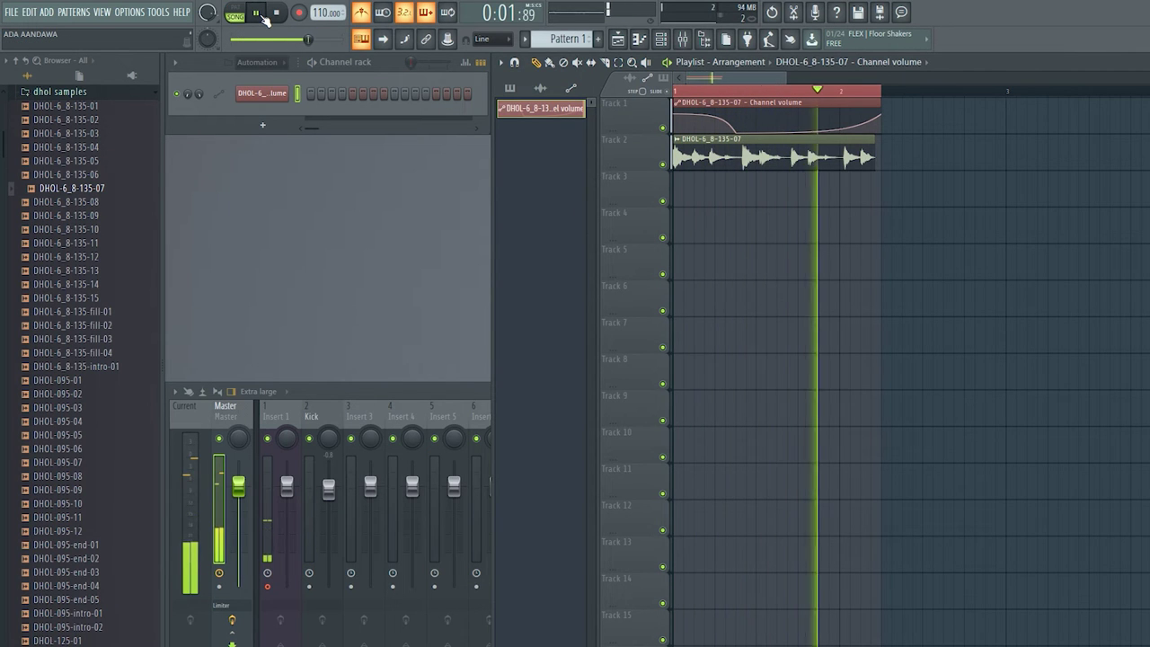
{"action": "key", "text": "space"}
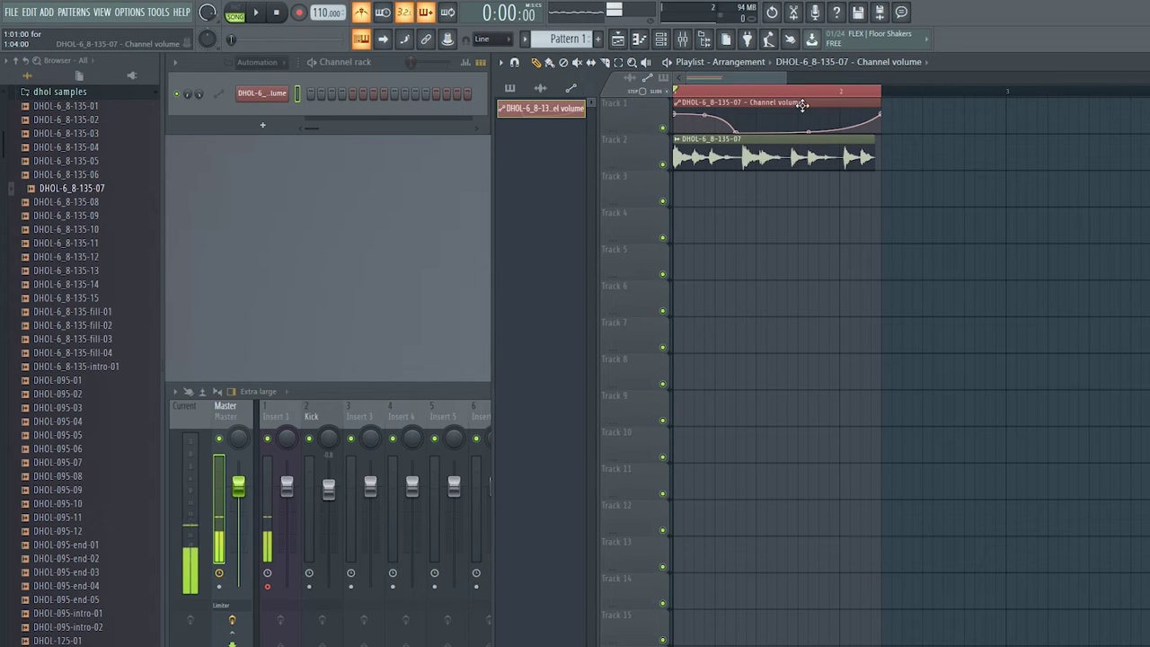
View the channel settings of the DHOL-6_8-135-07 sample, including its panning and volume knobs, and close them.
{"action": "double_click", "coordinate": [771, 155]}
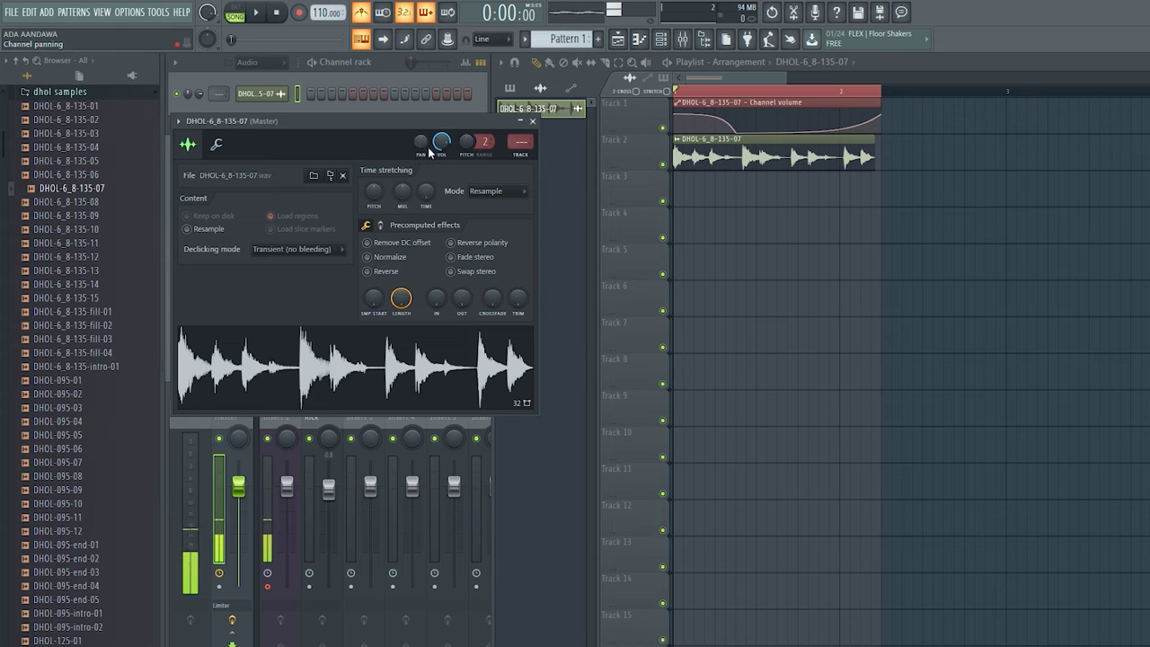
{"action": "left_click", "coordinate": [533, 120]}
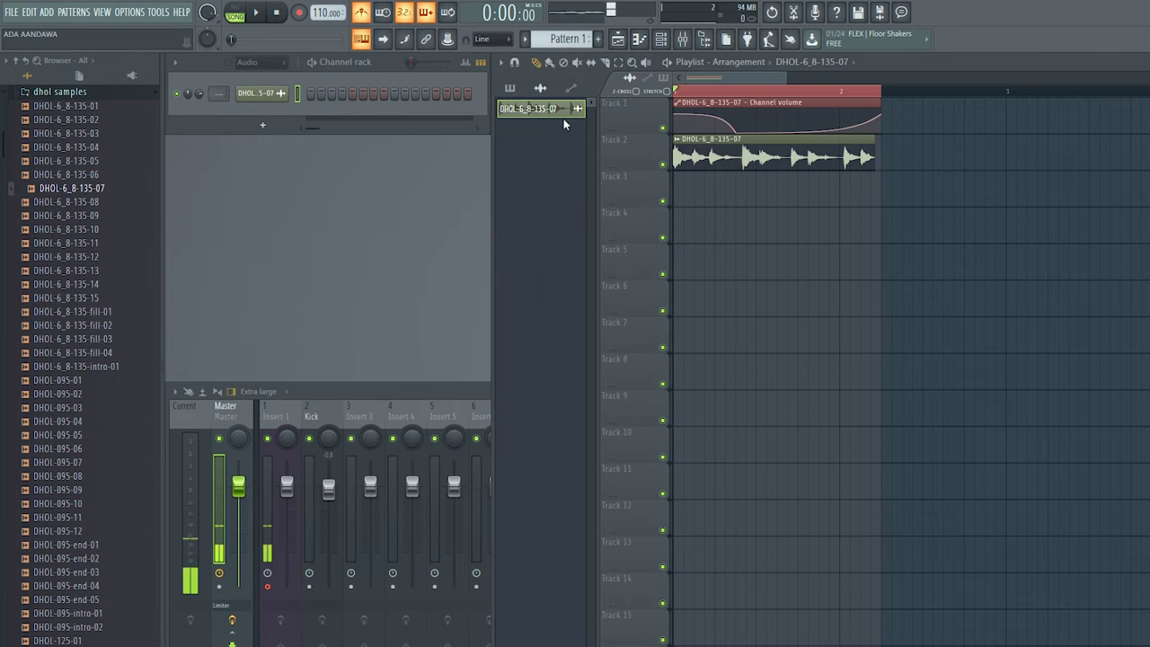
Delete the volume automation clip and the dhol audio clip from the playlist, and clear the time selection.
{"action": "right_click", "coordinate": [746, 115]}
{"action": "right_click", "coordinate": [838, 149]}
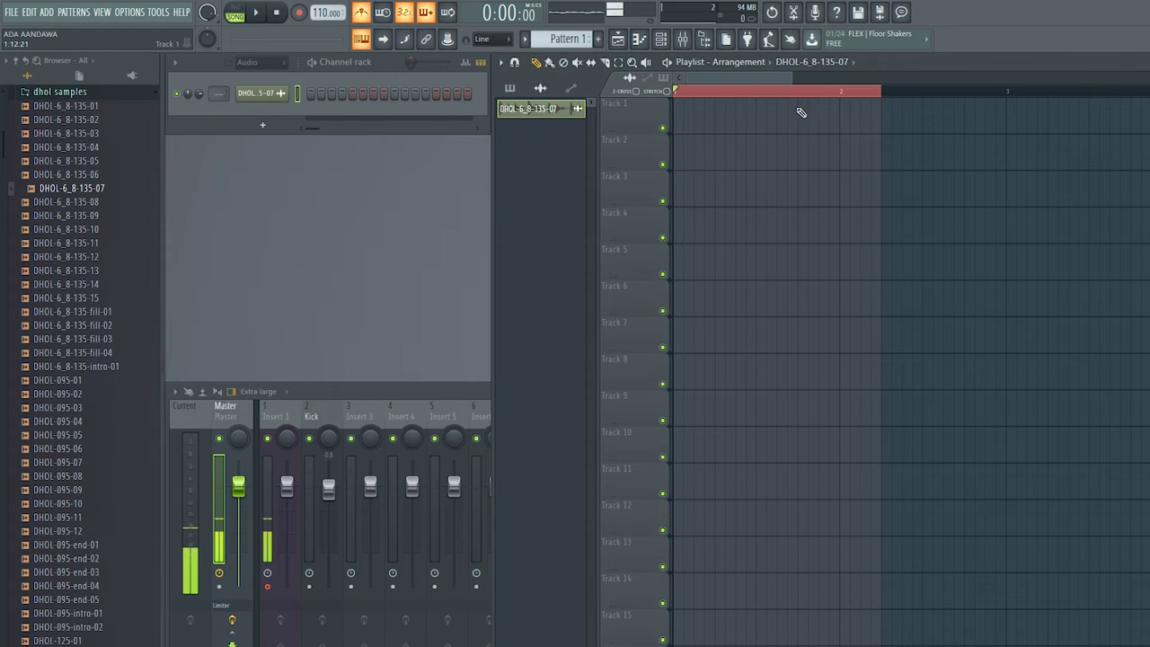
{"action": "left_click", "coordinate": [798, 114]}
Set the channel rack's display filter to All.
{"action": "left_click", "coordinate": [256, 62]}
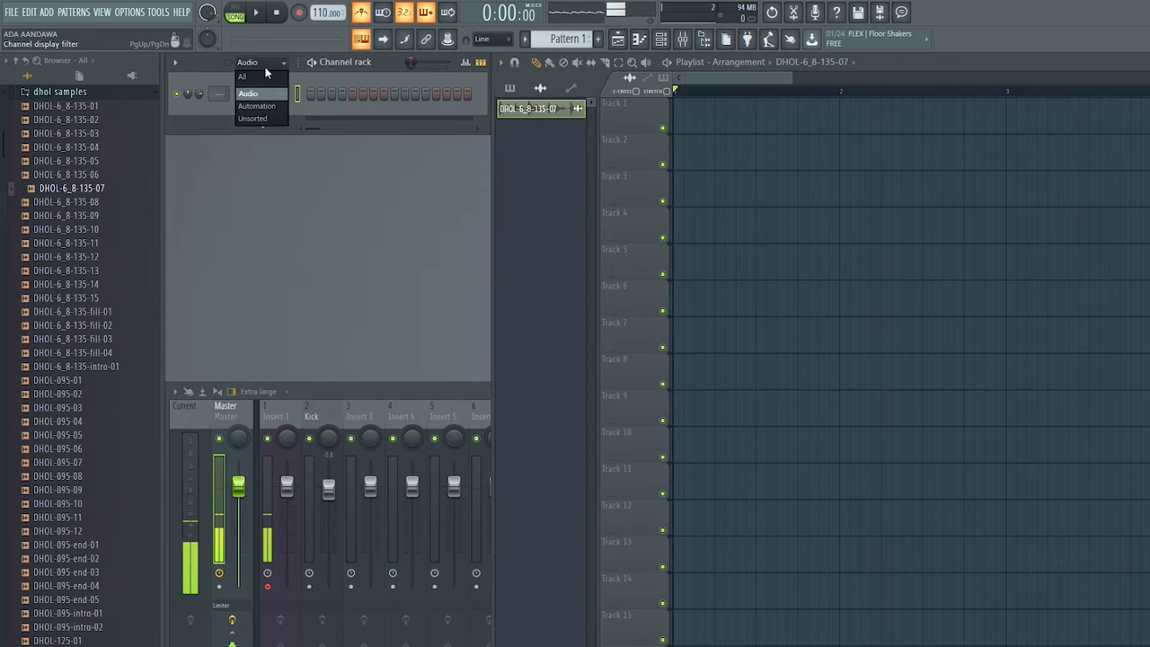
{"action": "left_click", "coordinate": [265, 73]}
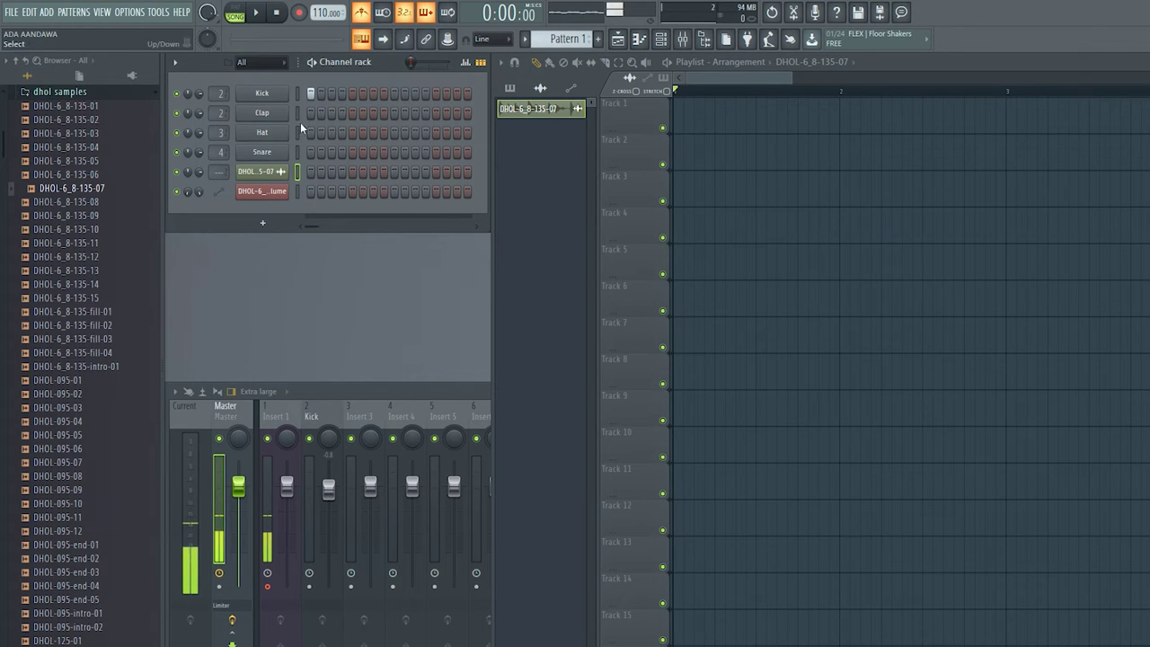
Hide and show the playlist window several times, leaving it open.
{"action": "left_click", "coordinate": [620, 41]}
{"action": "left_click", "coordinate": [619, 41]}
{"action": "left_click", "coordinate": [619, 41]}
{"action": "left_click", "coordinate": [619, 41]}
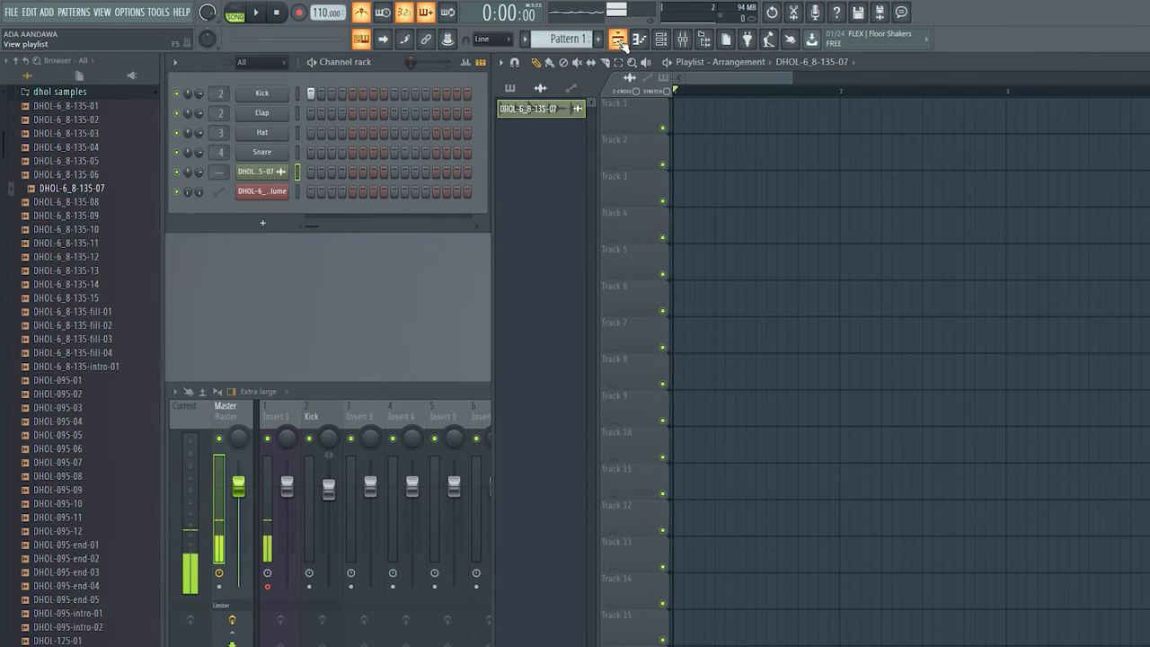
{"action": "left_click", "coordinate": [619, 40]}
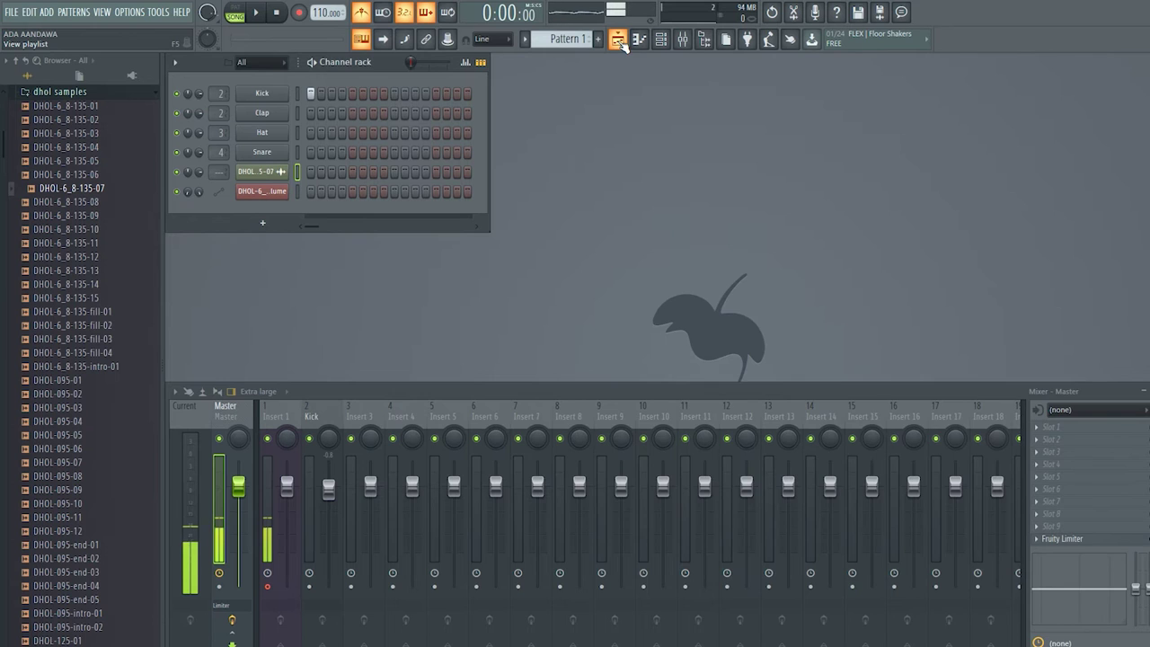
{"action": "left_click", "coordinate": [619, 40]}
Show and hide the piano roll window several times, leaving it closed.
{"action": "left_click", "coordinate": [640, 41]}
{"action": "left_click", "coordinate": [640, 41]}
{"action": "left_click", "coordinate": [641, 41]}
{"action": "left_click", "coordinate": [641, 42]}
{"action": "left_click", "coordinate": [642, 41]}
{"action": "left_click", "coordinate": [640, 40]}
{"action": "left_click", "coordinate": [641, 40]}
{"action": "left_click", "coordinate": [641, 41]}
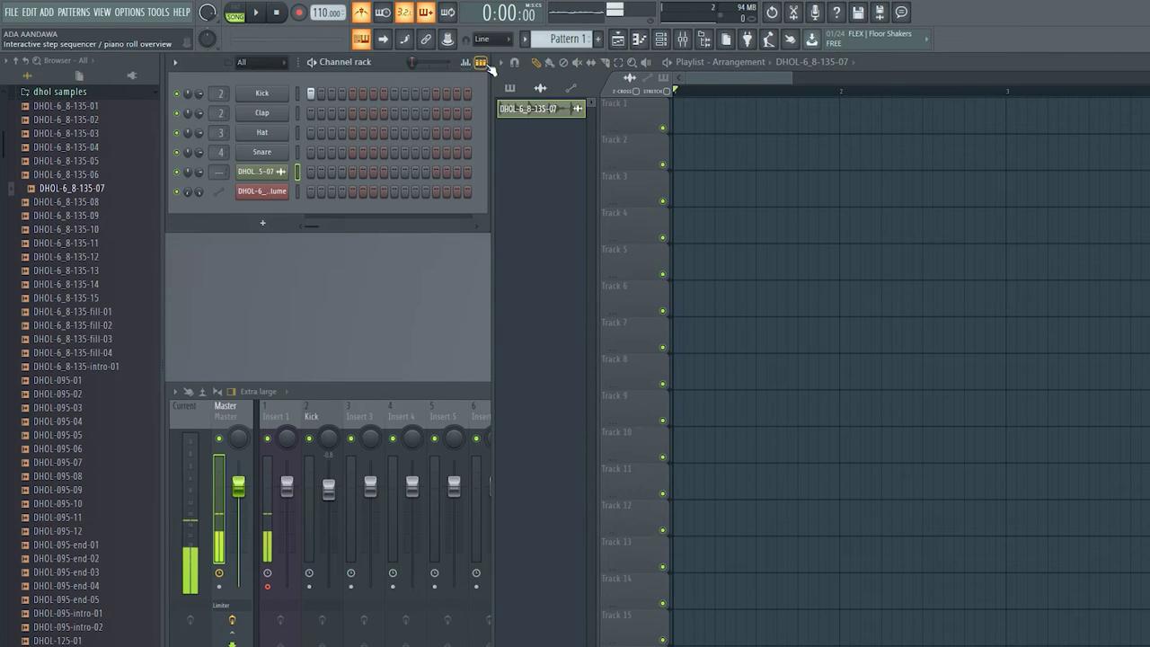
Add a reFX Nexus channel, load the PN Nexus Grandpiano Octave preset from the Piano category, and close the plugin window.
{"action": "left_click", "coordinate": [262, 222]}
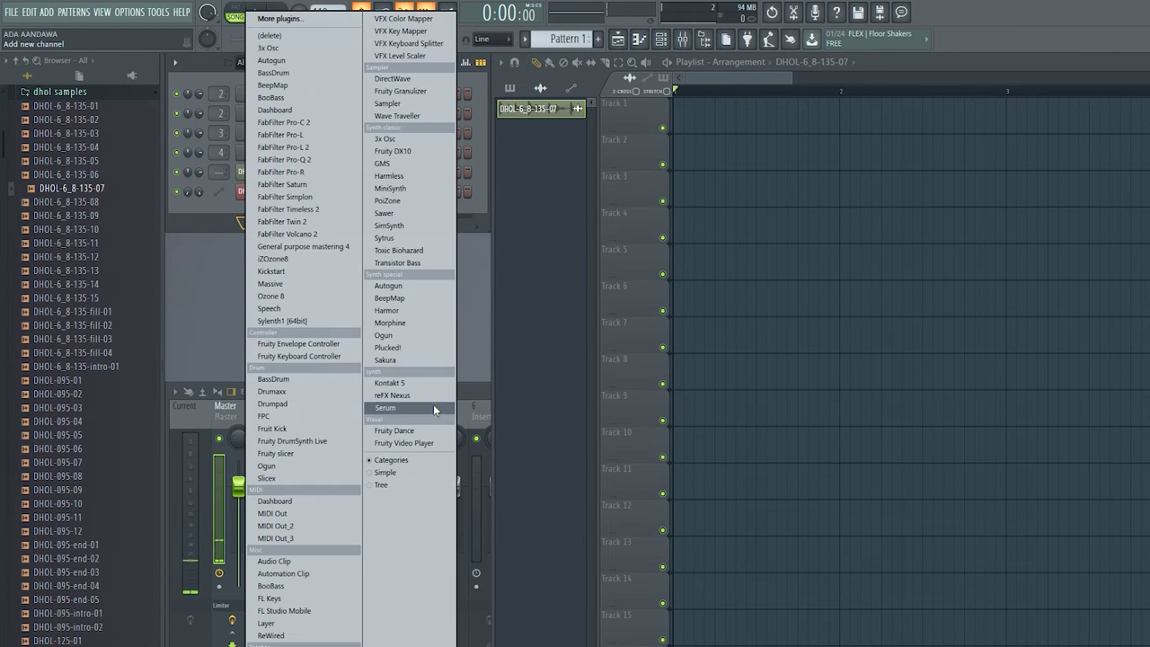
{"action": "left_click", "coordinate": [433, 400]}
{"action": "scroll", "coordinate": [560, 257], "scroll_direction": "down", "scroll_amount": 5}
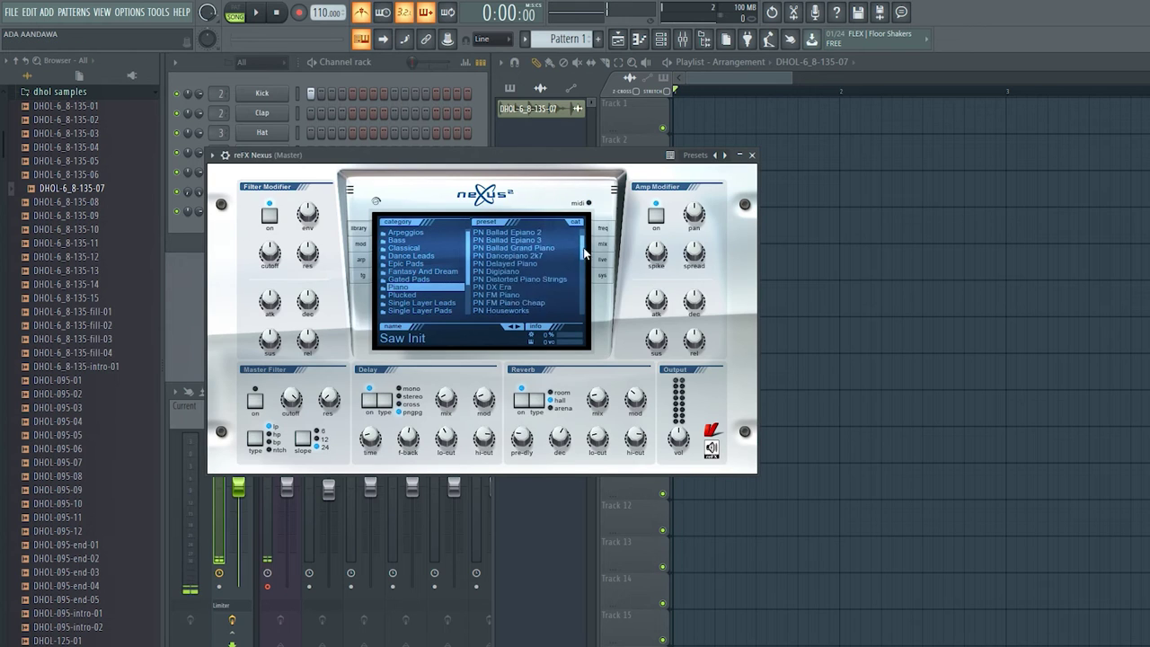
{"action": "scroll", "coordinate": [579, 270], "scroll_direction": "down", "scroll_amount": 3}
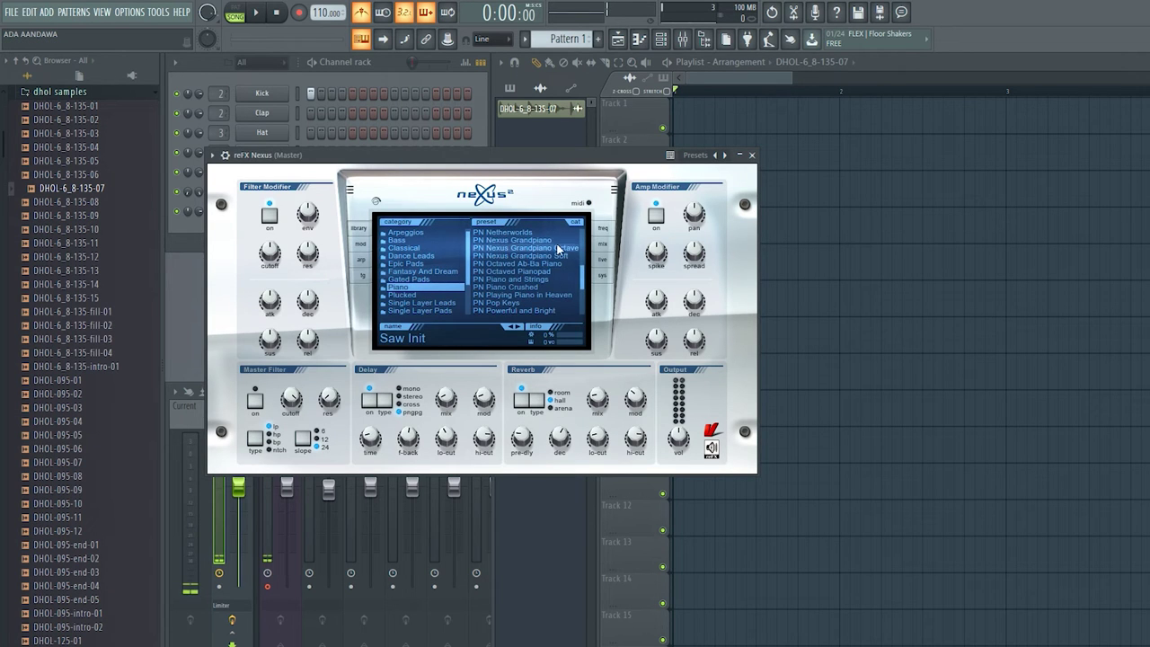
{"action": "left_click", "coordinate": [512, 249]}
{"action": "left_click", "coordinate": [752, 155]}
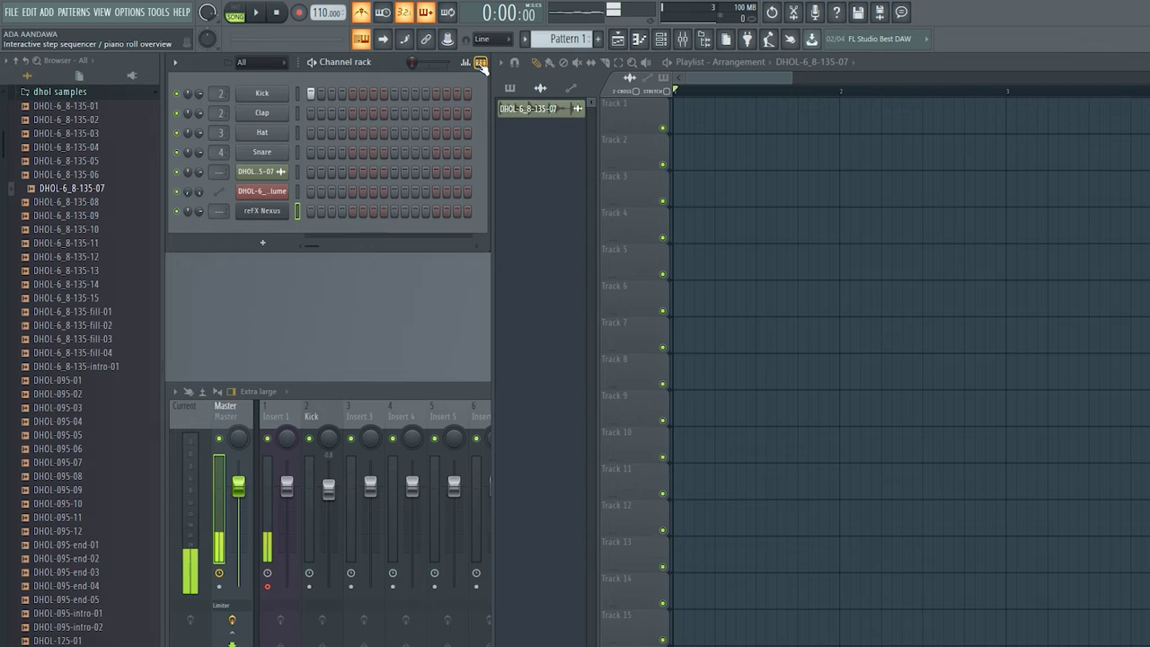
Switch the channel rack between its step sequencer and piano roll views repeatedly, leaving the piano roll view on.
{"action": "left_click", "coordinate": [481, 63]}
{"action": "left_click", "coordinate": [480, 63]}
{"action": "left_click", "coordinate": [480, 63]}
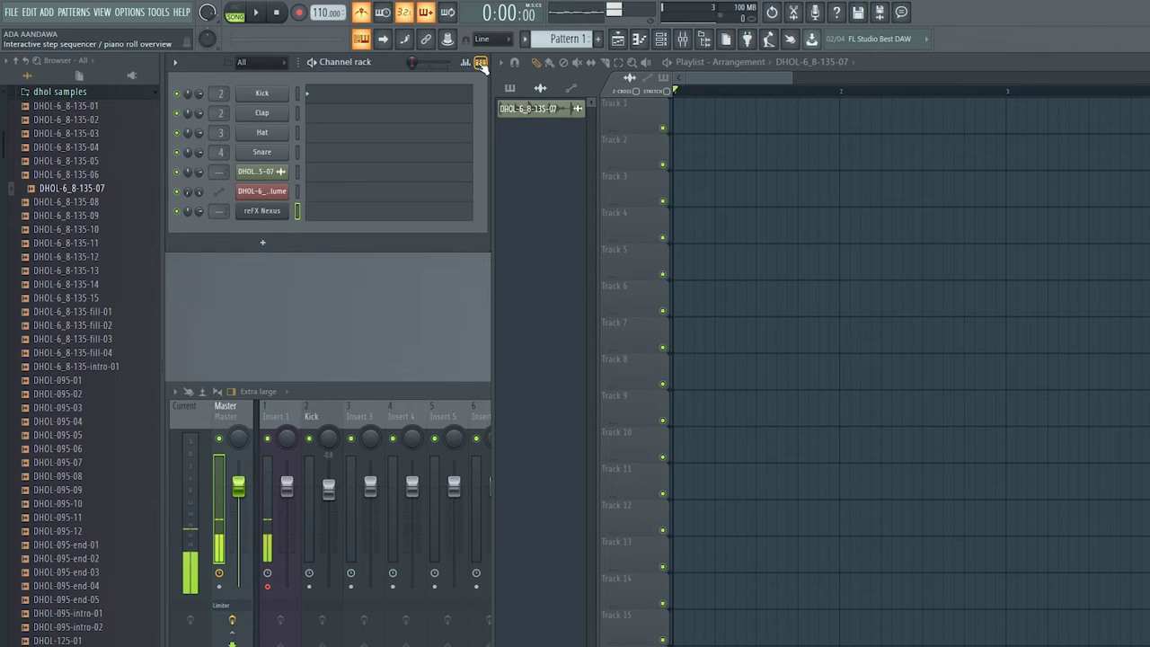
{"action": "left_click", "coordinate": [480, 63]}
{"action": "left_click", "coordinate": [481, 63]}
{"action": "left_click", "coordinate": [480, 62]}
{"action": "left_click", "coordinate": [481, 62]}
{"action": "left_click", "coordinate": [481, 63]}
{"action": "left_click", "coordinate": [481, 63]}
{"action": "left_click", "coordinate": [480, 63]}
{"action": "left_click", "coordinate": [480, 63]}
{"action": "left_click", "coordinate": [481, 63]}
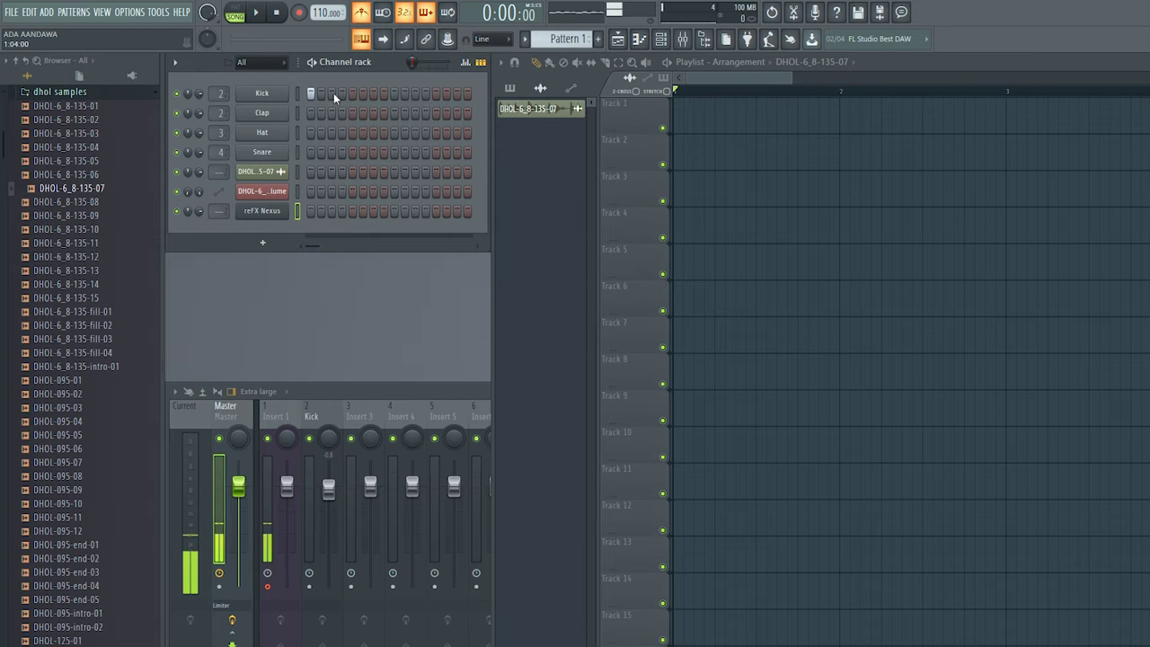
{"action": "left_click", "coordinate": [481, 63]}
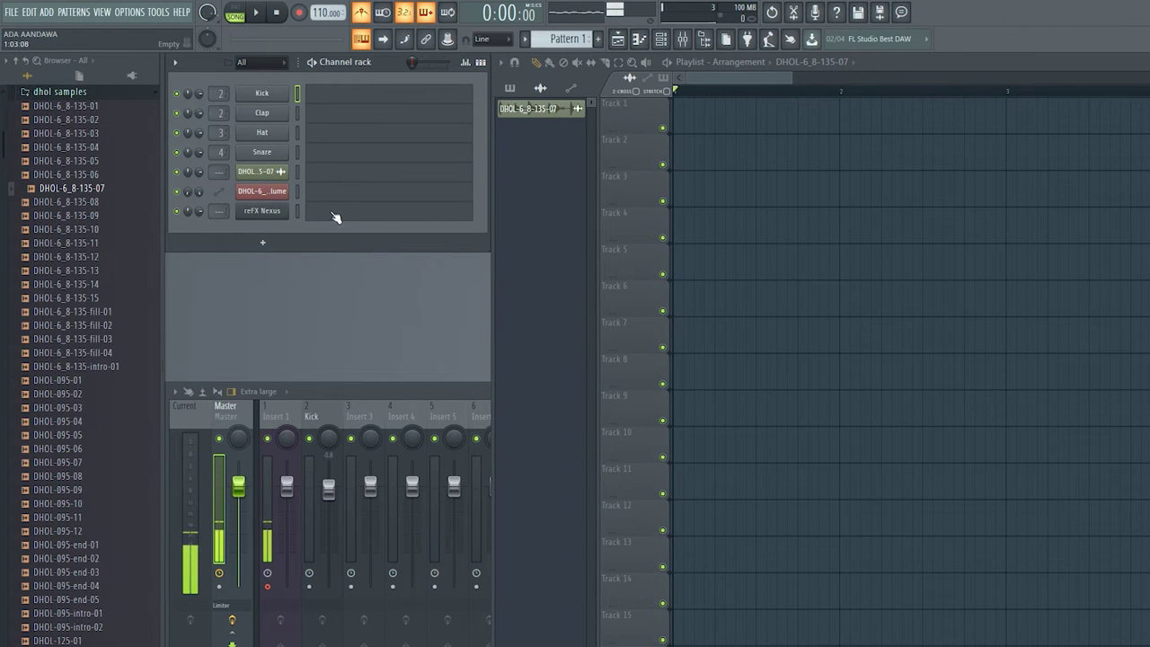
Open the Kick channel's piano roll, look at the note at its start, and close it.
{"action": "left_click", "coordinate": [326, 103]}
{"action": "left_click", "coordinate": [221, 443]}
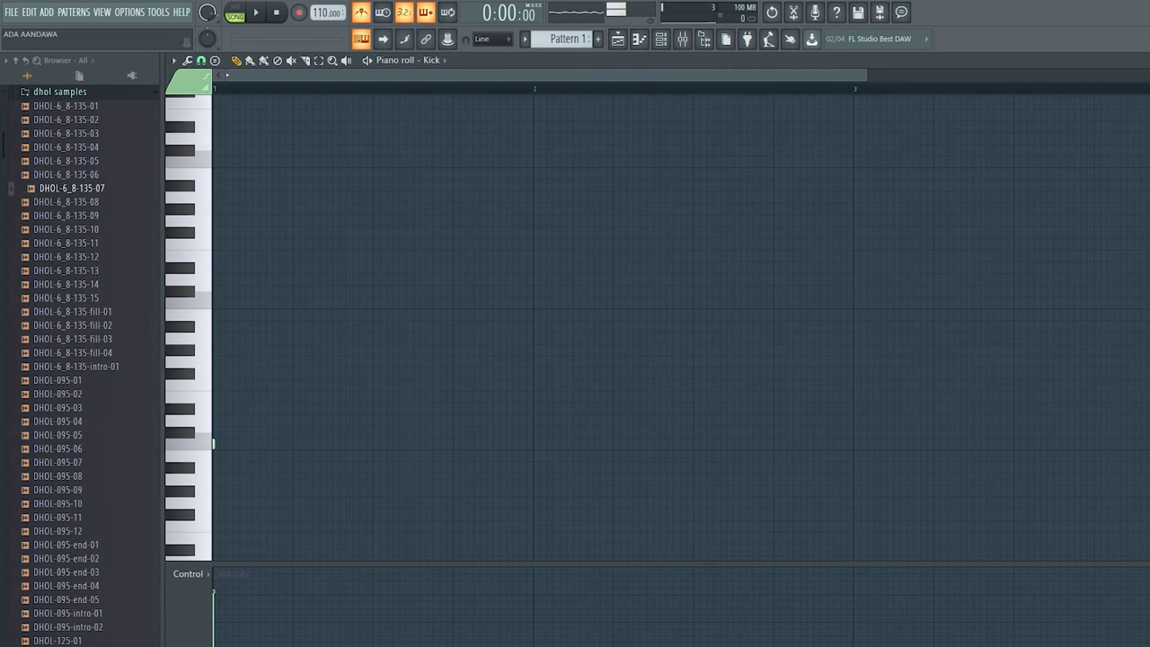
{"action": "left_click", "coordinate": [1148, 61]}
Compare the Kick's step with its note preview by alternating the channel rack view, ending on the piano roll previews.
{"action": "left_click", "coordinate": [480, 62]}
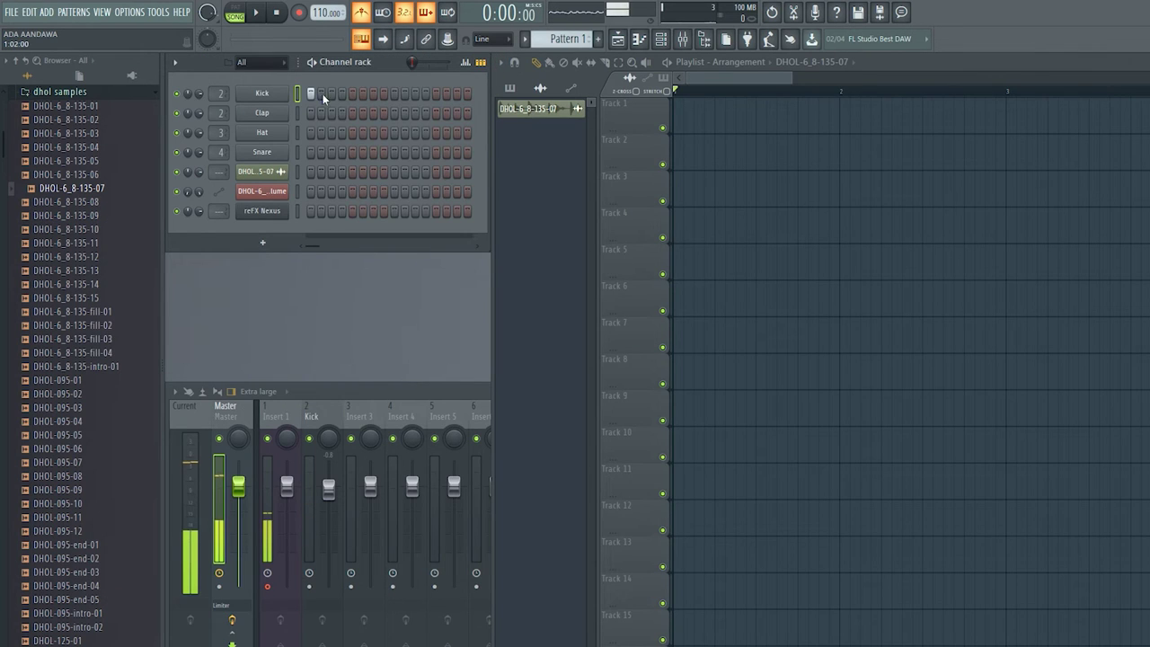
{"action": "left_click", "coordinate": [480, 62]}
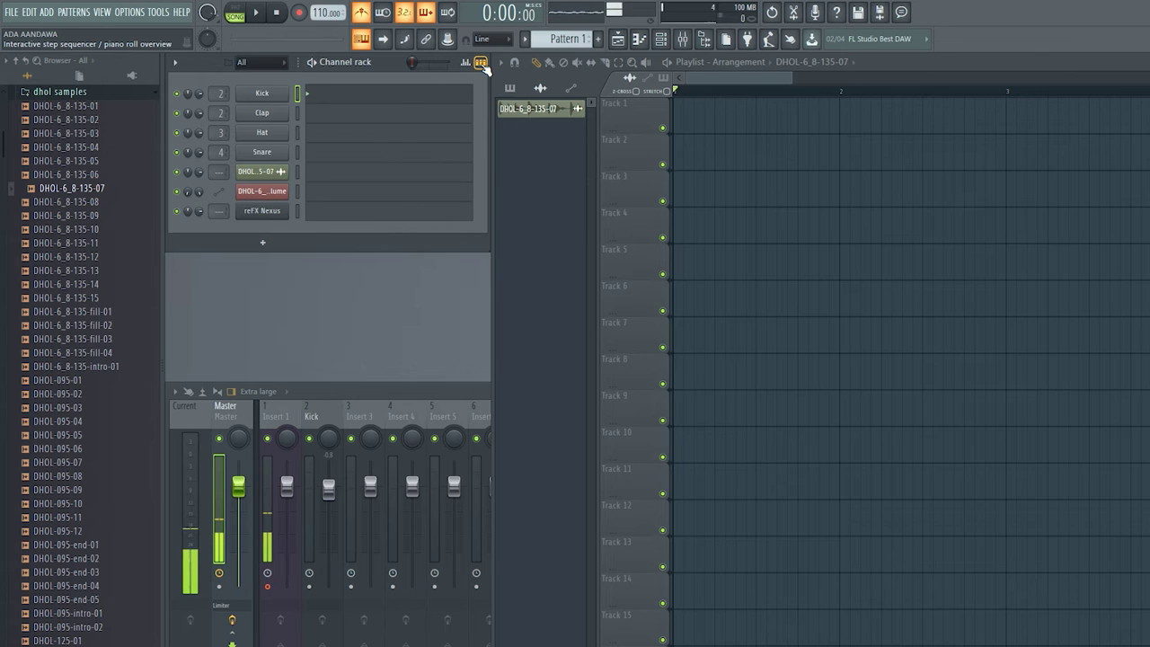
{"action": "left_click", "coordinate": [480, 62]}
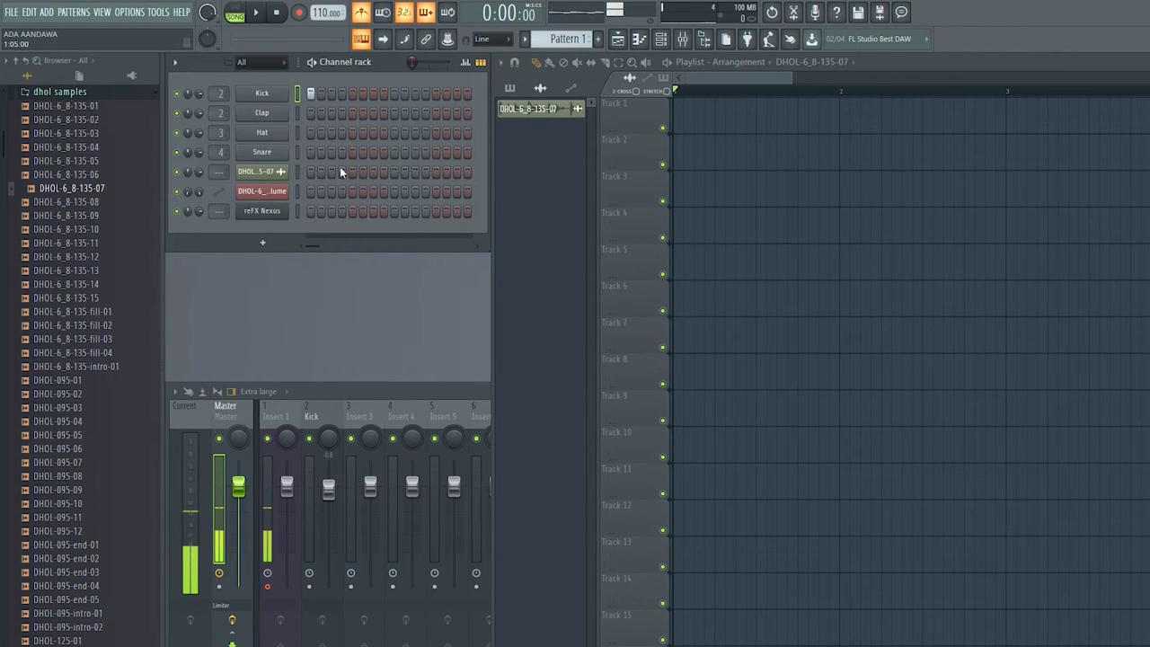
{"action": "left_click", "coordinate": [480, 62]}
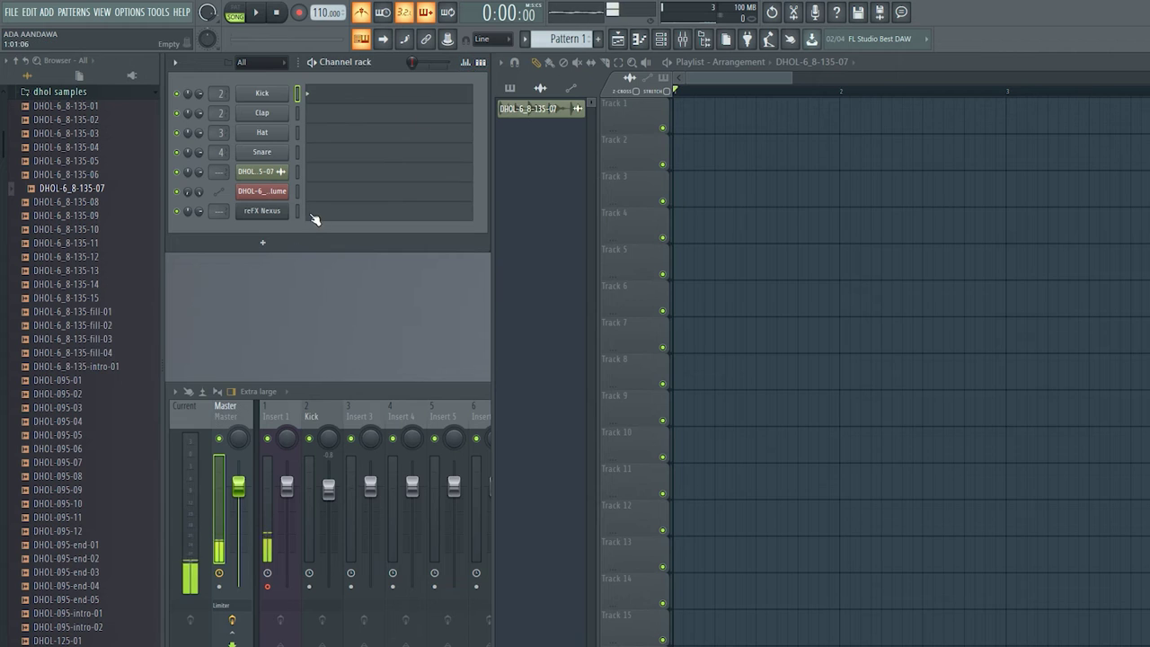
In the reFX Nexus piano roll, stamp a Major chord on C4 at bar 1 and extend it to one bar.
{"action": "left_click", "coordinate": [315, 215]}
{"action": "left_click", "coordinate": [215, 60]}
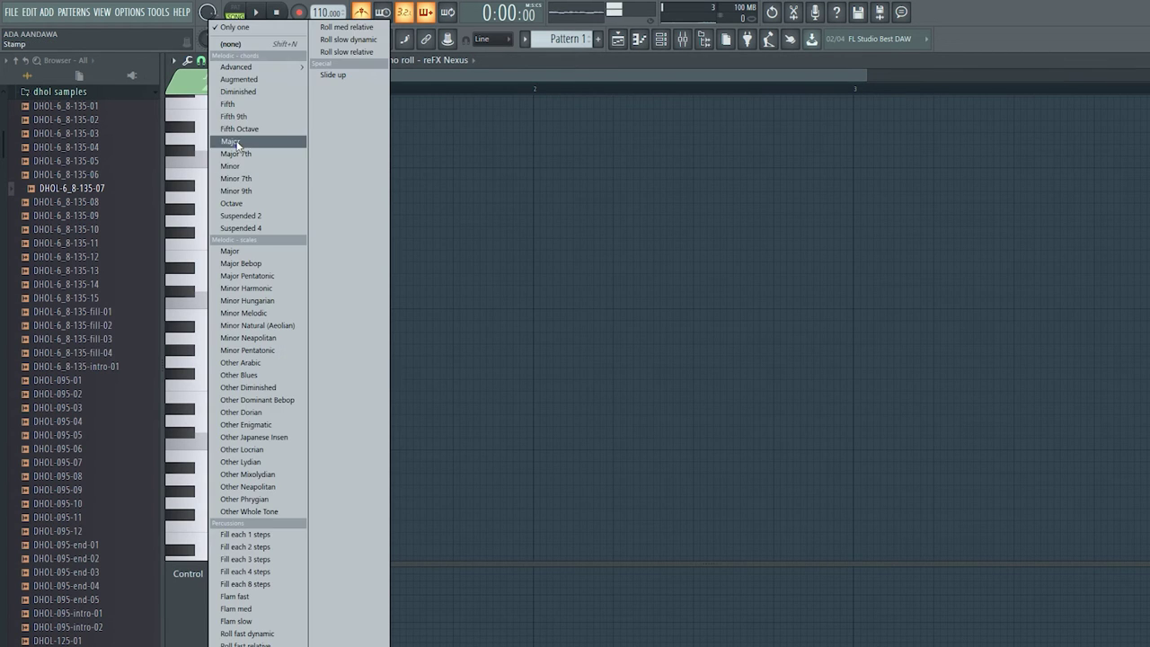
{"action": "left_click", "coordinate": [256, 141]}
{"action": "left_click", "coordinate": [220, 448]}
{"action": "left_click_drag", "start_coordinate": [216, 446], "coordinate": [535, 454]}
Play the chord in pattern mode with the metronome off, stop playback, and close the piano roll.
{"action": "left_click", "coordinate": [255, 13]}
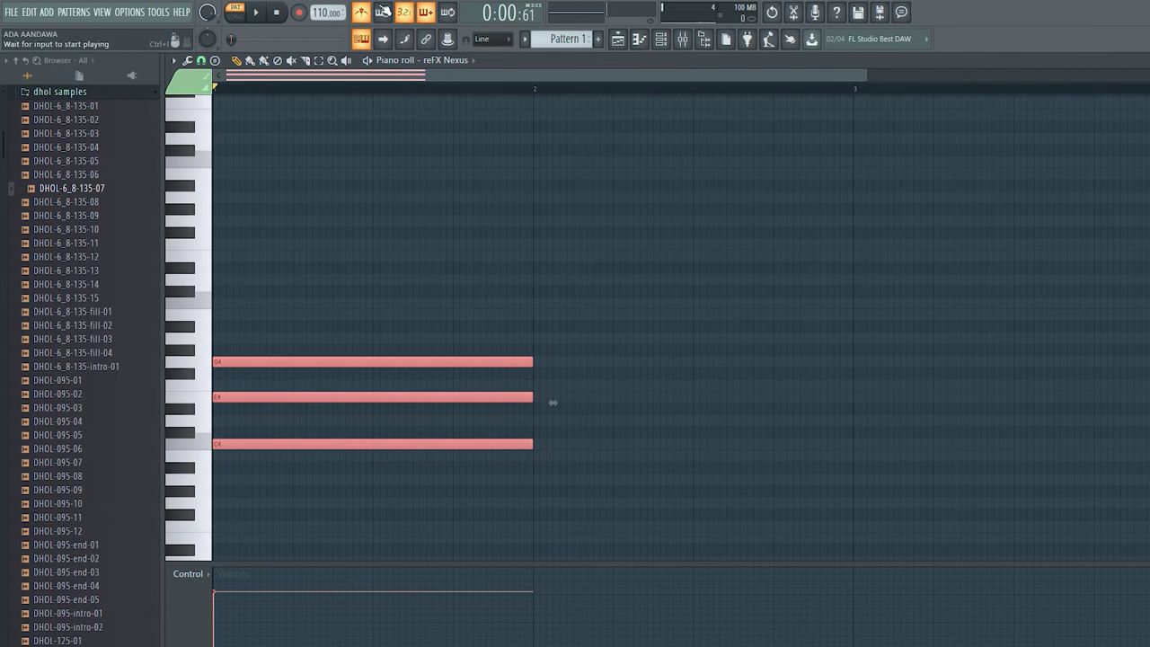
{"action": "left_click", "coordinate": [252, 12]}
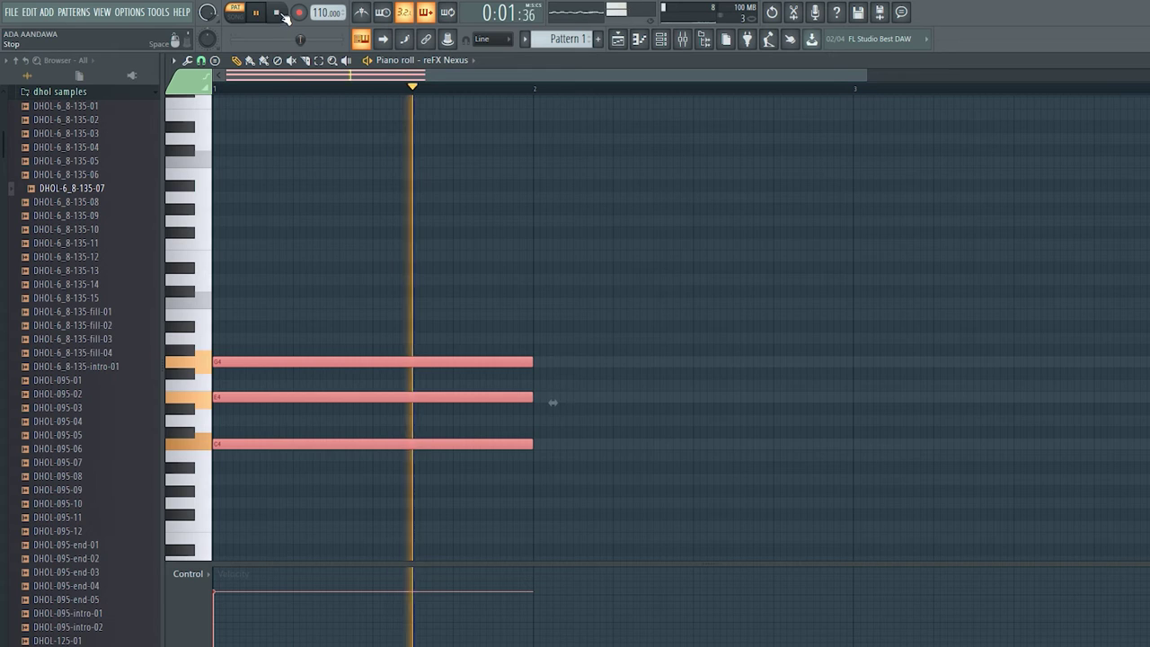
{"action": "left_click", "coordinate": [277, 13]}
{"action": "key", "text": "Escape"}
Alternate the channel rack between step and piano roll views, leaving it on the step sequencer.
{"action": "left_click", "coordinate": [481, 62]}
{"action": "left_click", "coordinate": [481, 63]}
{"action": "double_click", "coordinate": [480, 63]}
{"action": "left_click", "coordinate": [481, 63]}
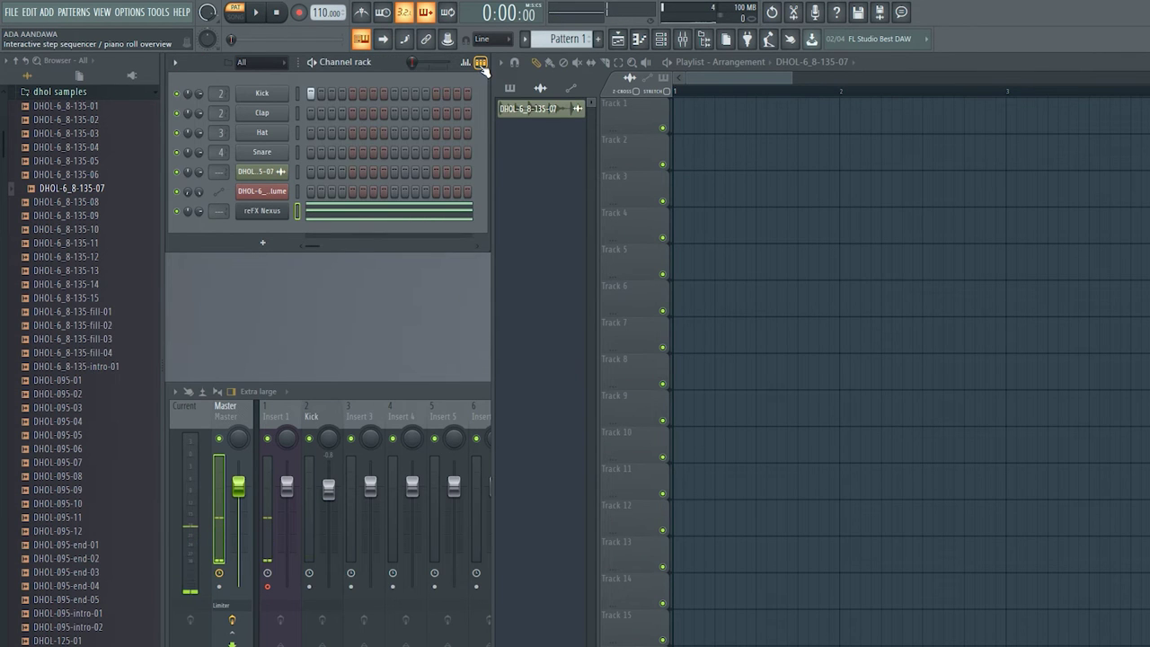
Hide and show the channel rack window several times, leaving it open.
{"action": "left_click", "coordinate": [673, 41]}
{"action": "double_click", "coordinate": [666, 43]}
{"action": "left_click", "coordinate": [667, 42]}
{"action": "left_click", "coordinate": [667, 42]}
{"action": "double_click", "coordinate": [667, 42]}
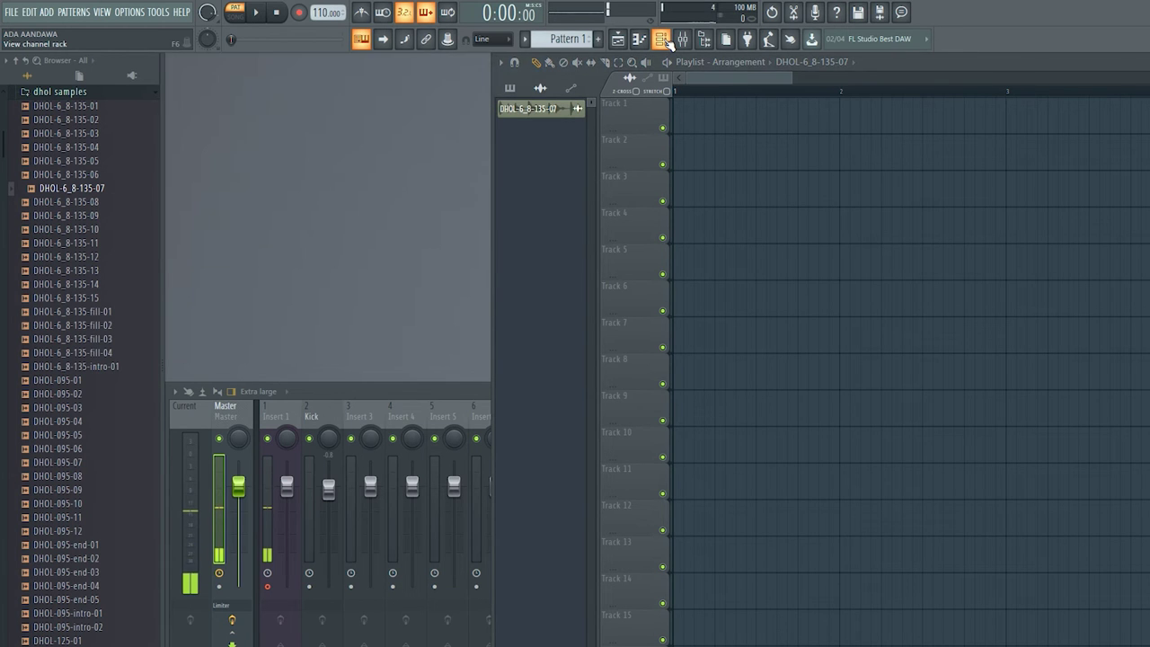
{"action": "left_click", "coordinate": [667, 43]}
Hide and show the mixer window several times, leaving it open in front of the playlist.
{"action": "left_click", "coordinate": [692, 43]}
{"action": "left_click", "coordinate": [692, 43]}
{"action": "left_click", "coordinate": [692, 44]}
{"action": "left_click", "coordinate": [692, 43]}
{"action": "left_click", "coordinate": [692, 44]}
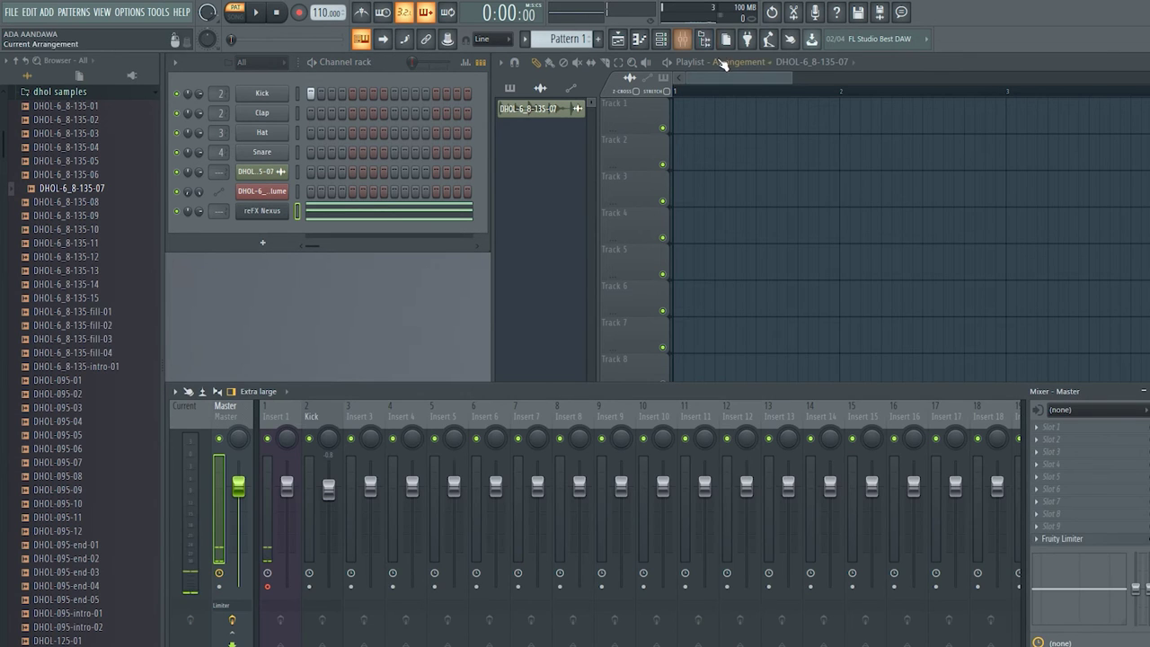
Tap the project tempo to 83 BPM with the tempo tapper, then reopen the tapper briefly and leave it closed.
{"action": "left_click", "coordinate": [759, 40]}
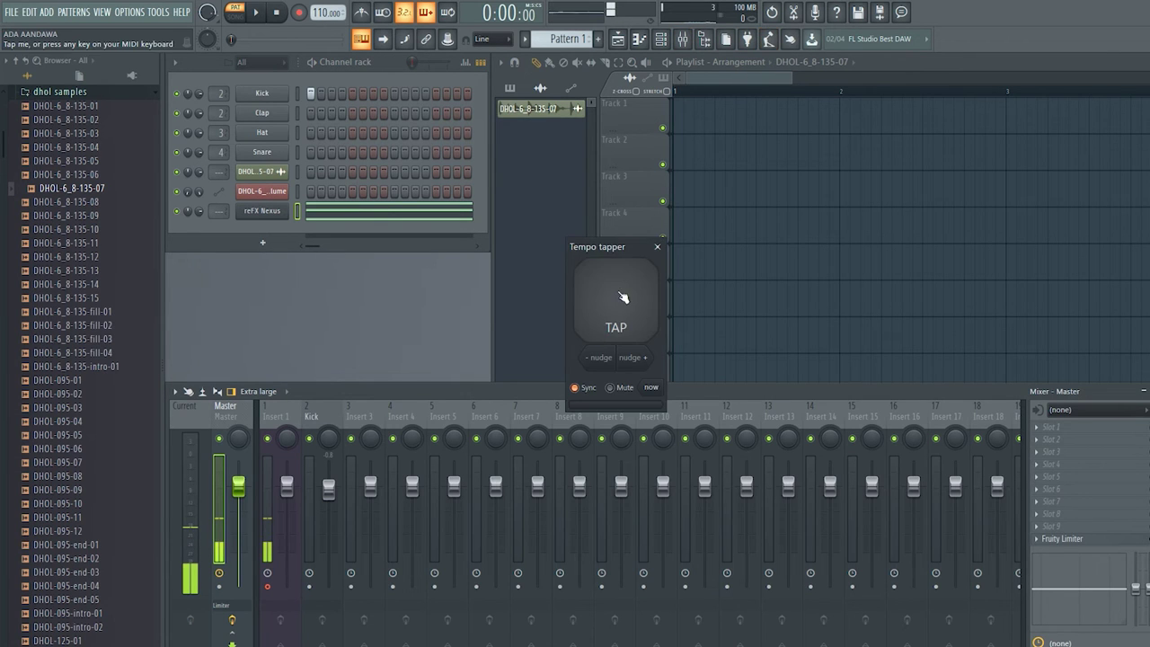
{"action": "left_click_drag", "start_coordinate": [606, 249], "coordinate": [617, 149]}
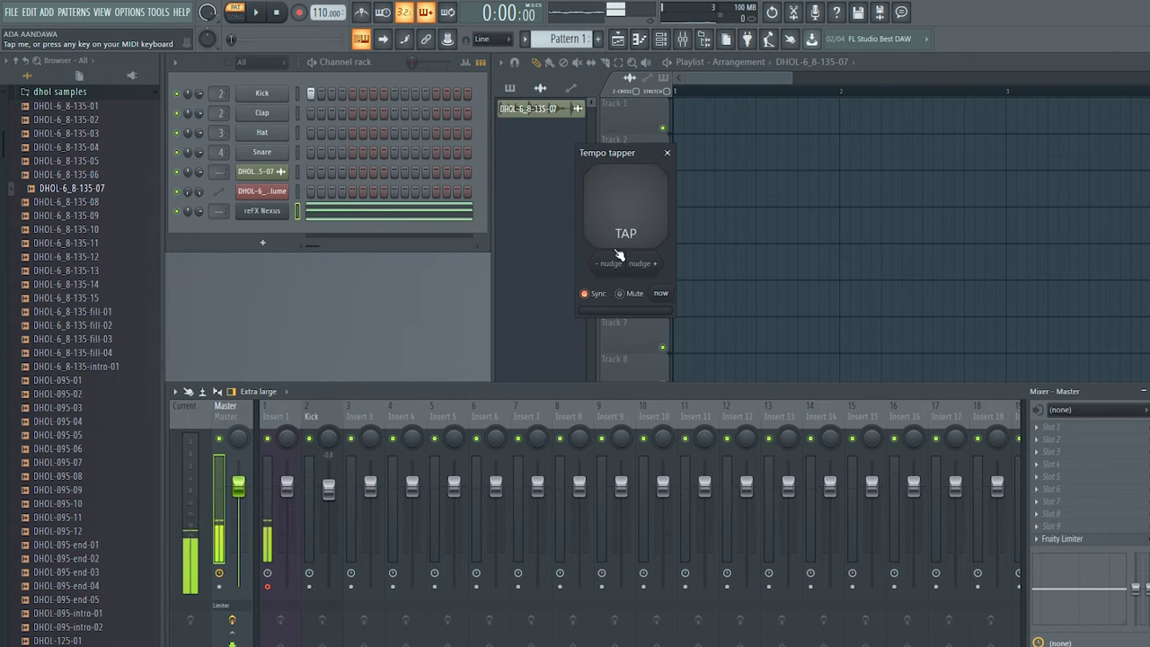
{"action": "left_click", "coordinate": [649, 206]}
{"action": "left_click", "coordinate": [649, 205]}
{"action": "left_click", "coordinate": [649, 206]}
{"action": "left_click", "coordinate": [648, 206]}
{"action": "left_click", "coordinate": [649, 205]}
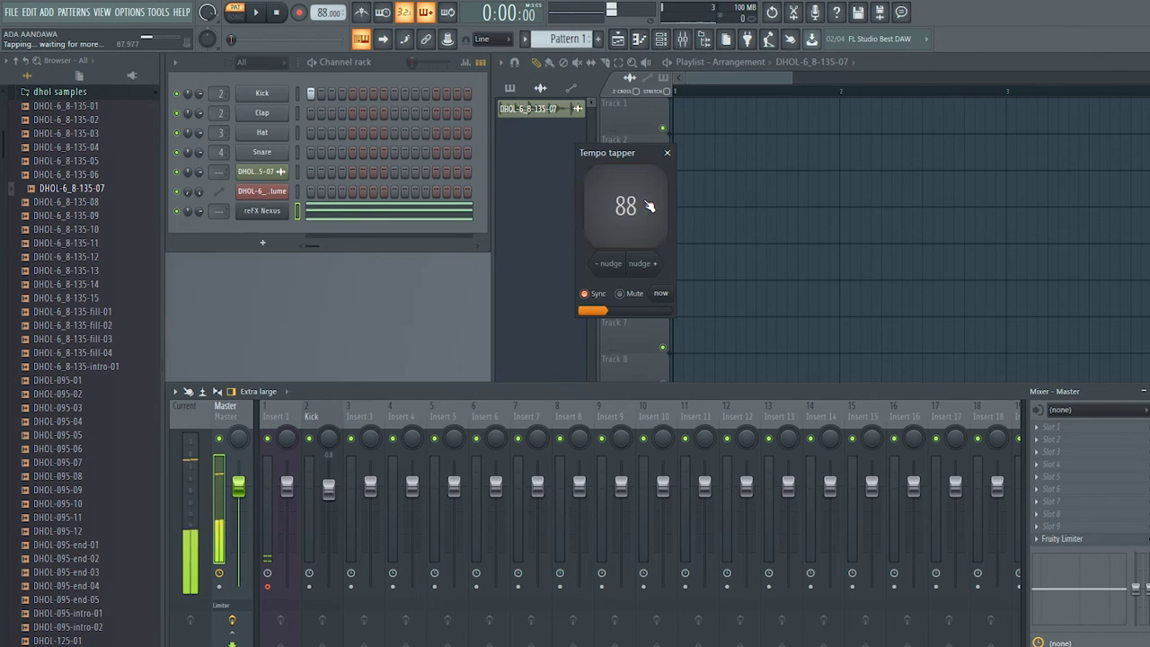
{"action": "left_click", "coordinate": [649, 206]}
{"action": "left_click", "coordinate": [649, 206]}
{"action": "left_click", "coordinate": [649, 205]}
{"action": "left_click", "coordinate": [666, 153]}
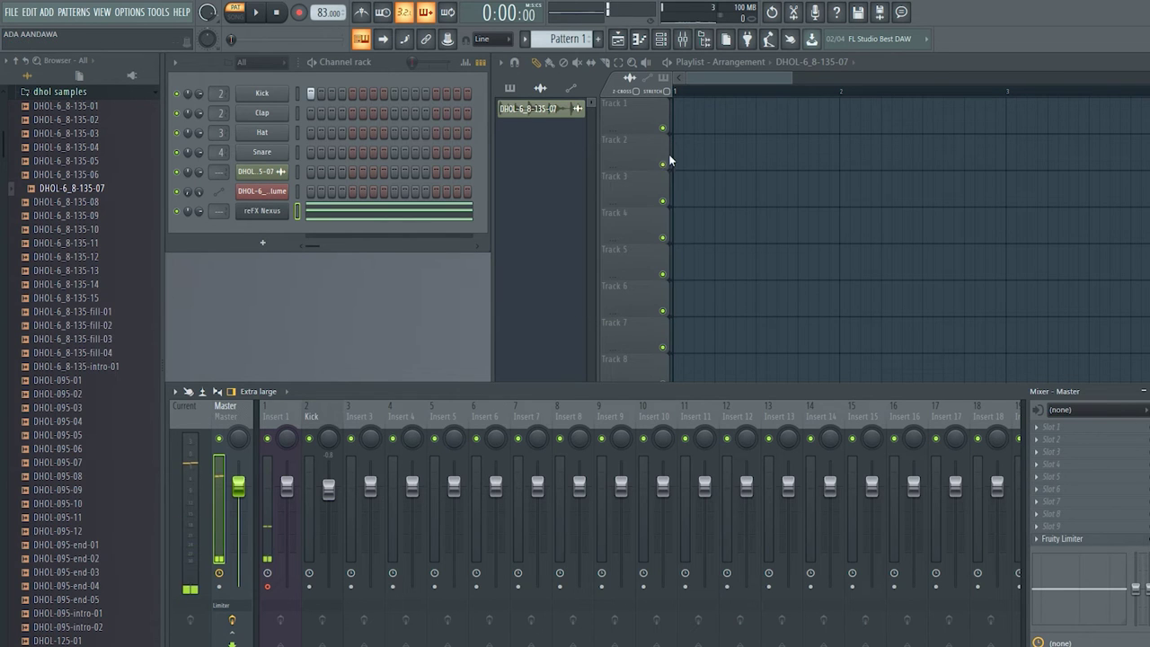
{"action": "left_click", "coordinate": [769, 40]}
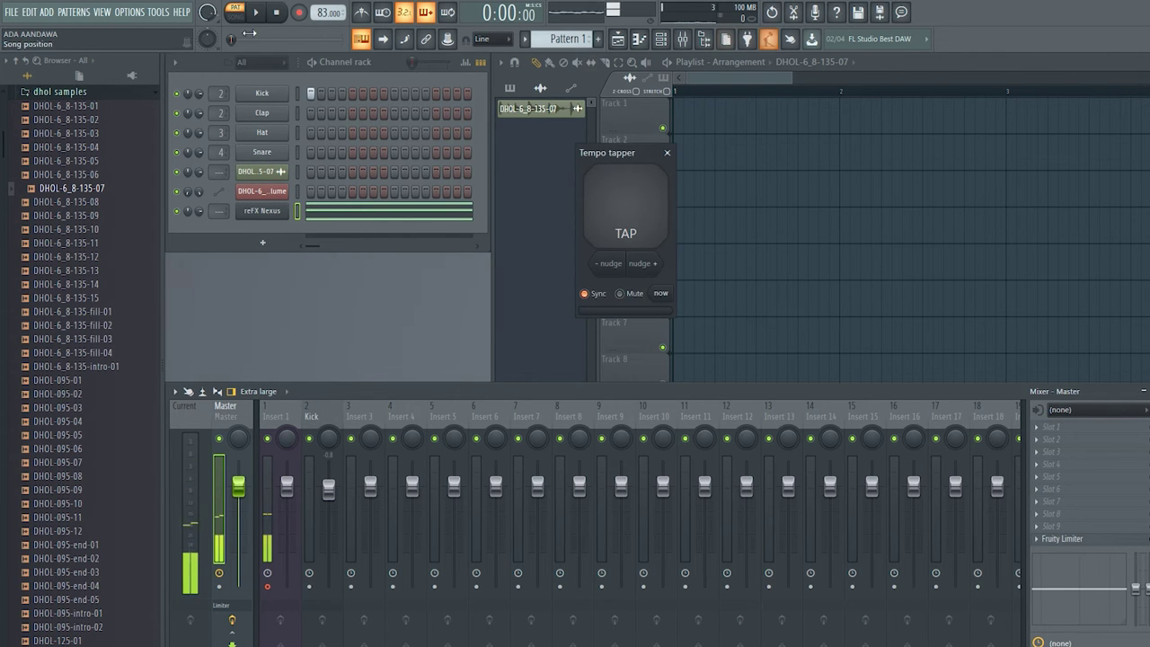
{"action": "left_click", "coordinate": [670, 152]}
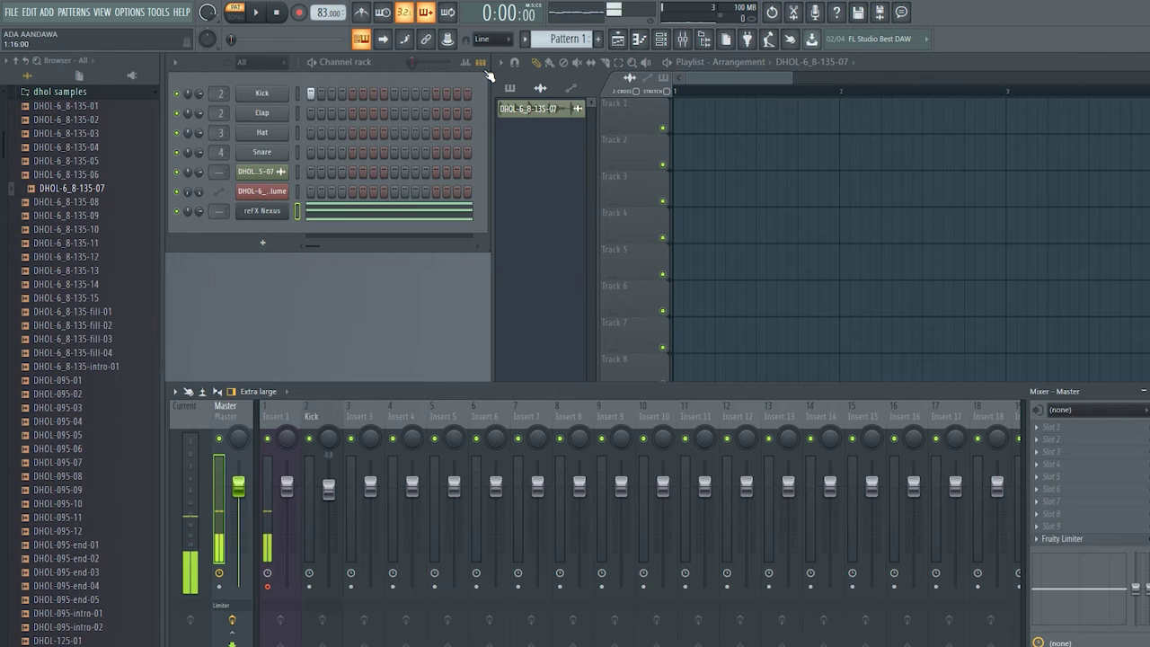
Clear the Kick's first step in Pattern 1 and add a new empty pattern, Pattern 2.
{"action": "right_click", "coordinate": [310, 94]}
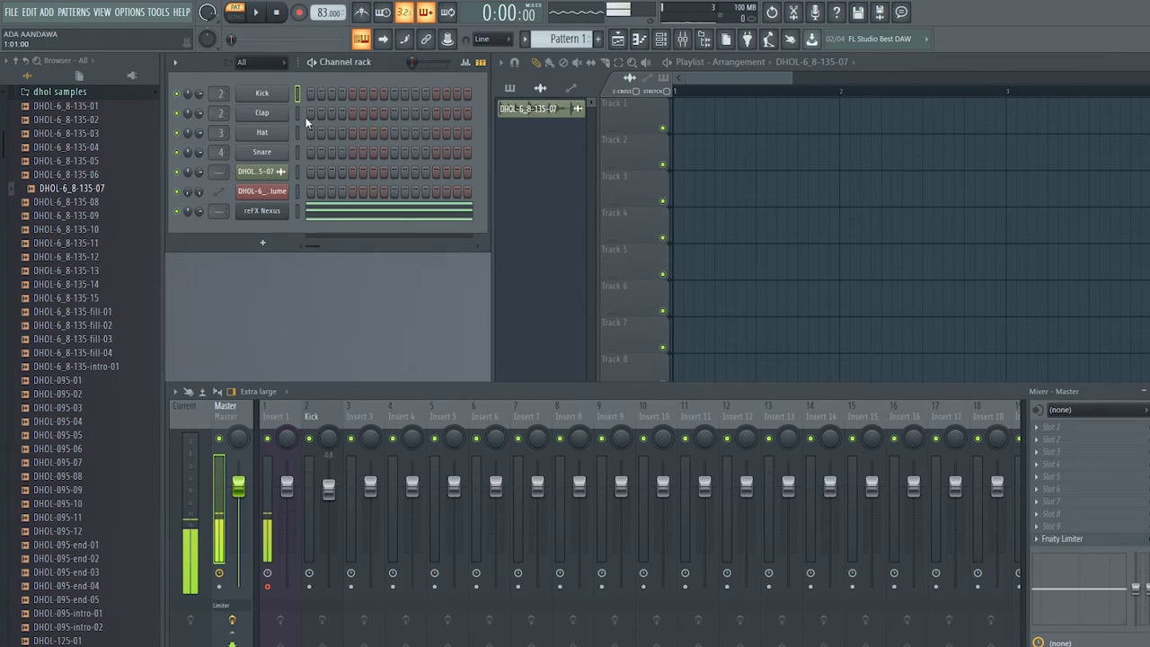
{"action": "left_click", "coordinate": [598, 39]}
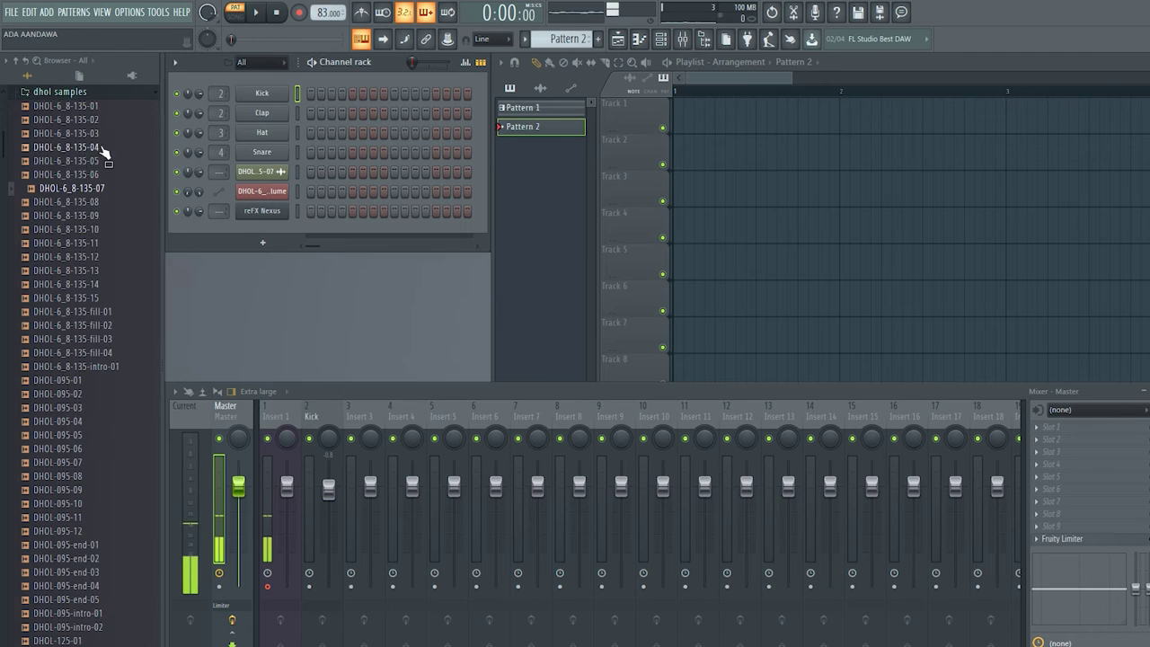
Collapse the dhol samples folder in the browser and expand the 2019.06.12 folder.
{"action": "scroll", "coordinate": [82, 259], "scroll_direction": "up", "scroll_amount": 6}
{"action": "left_click", "coordinate": [95, 336]}
{"action": "scroll", "coordinate": [76, 269], "scroll_direction": "up", "scroll_amount": 2}
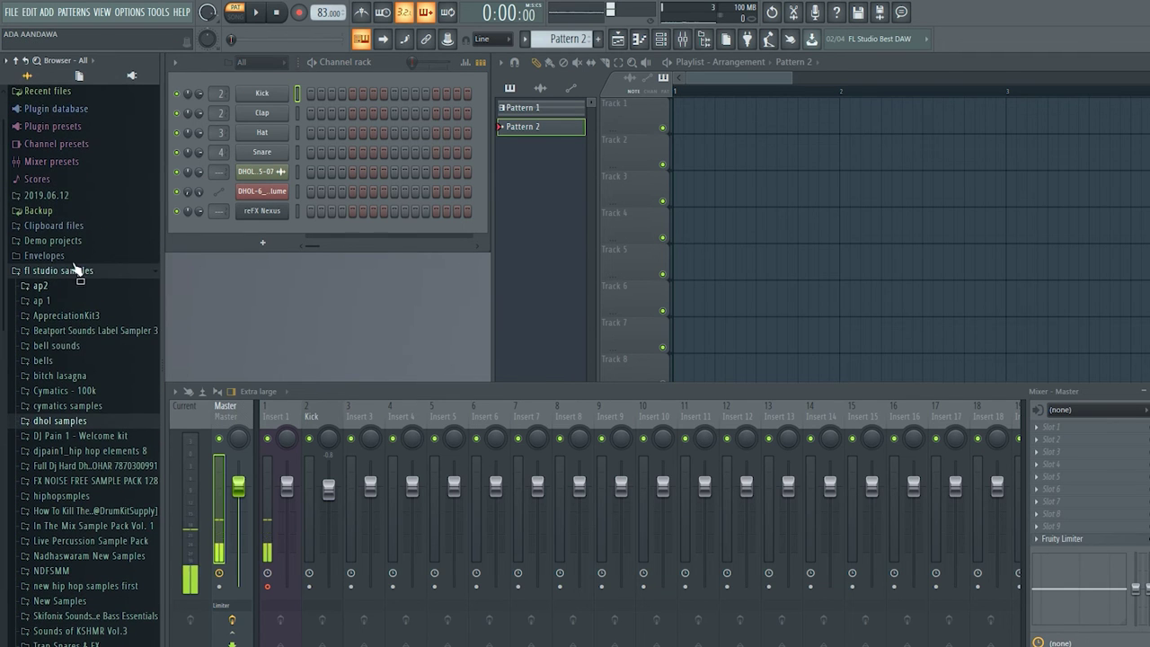
{"action": "left_click", "coordinate": [79, 195]}
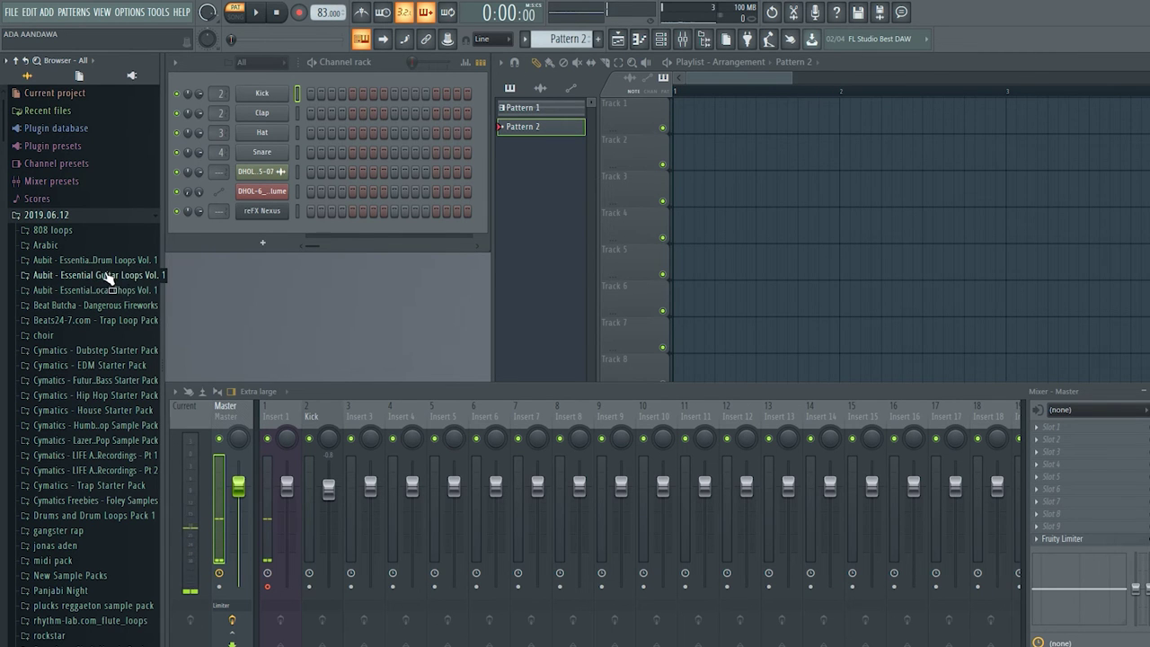
Look through the Instruments - Loops and Synths - Loops folders of the Cymatics - House Starter Pack.
{"action": "scroll", "coordinate": [108, 275], "scroll_direction": "down", "scroll_amount": 4}
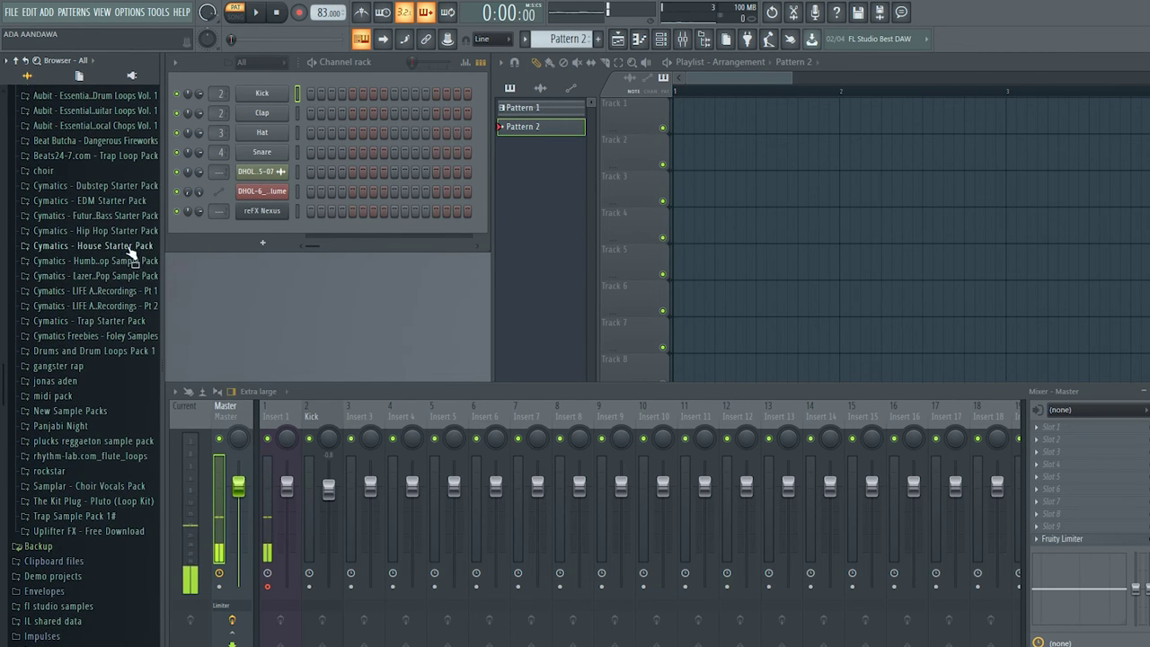
{"action": "left_click", "coordinate": [131, 248]}
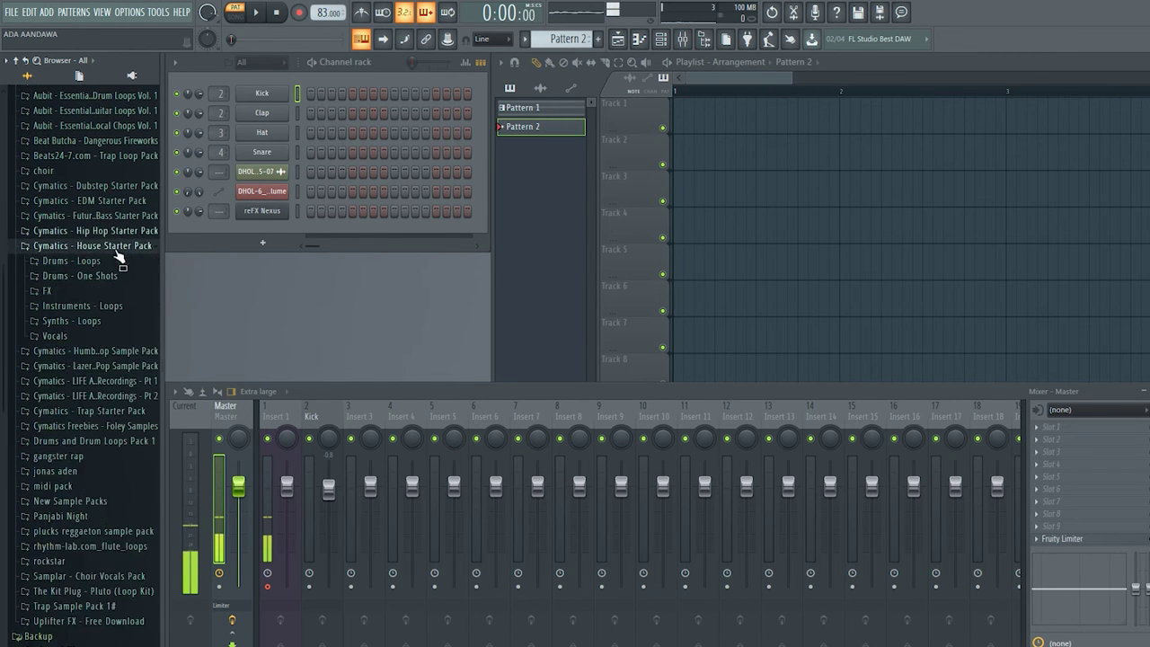
{"action": "left_click", "coordinate": [102, 310]}
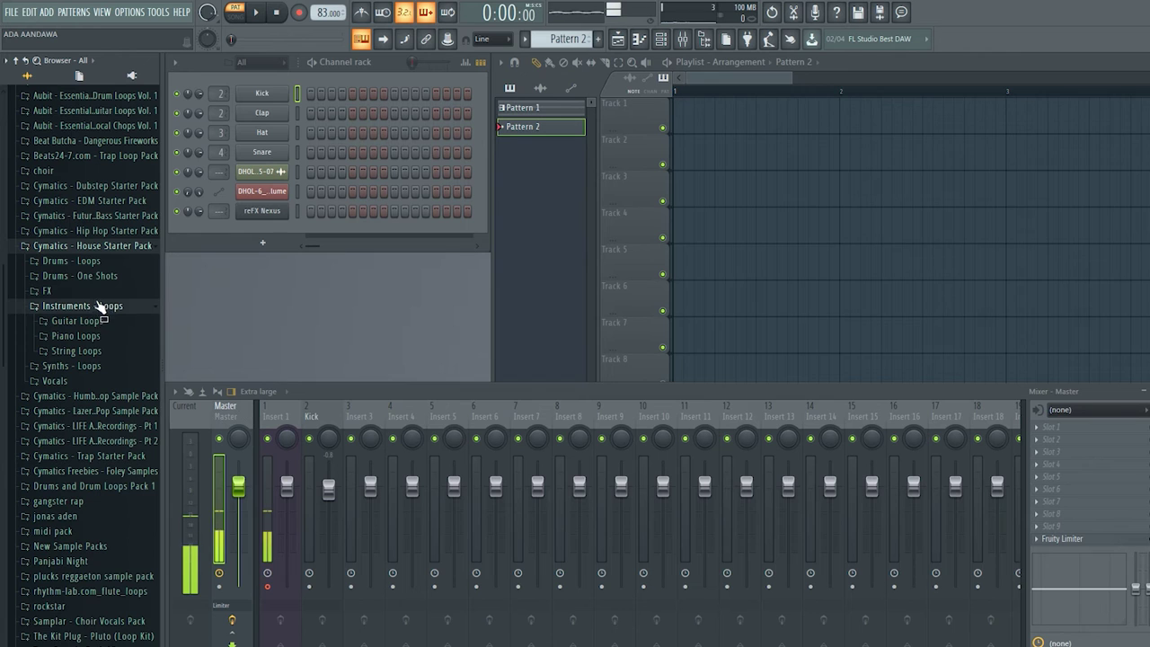
{"action": "left_click", "coordinate": [104, 321]}
{"action": "left_click", "coordinate": [106, 323]}
{"action": "left_click", "coordinate": [106, 323]}
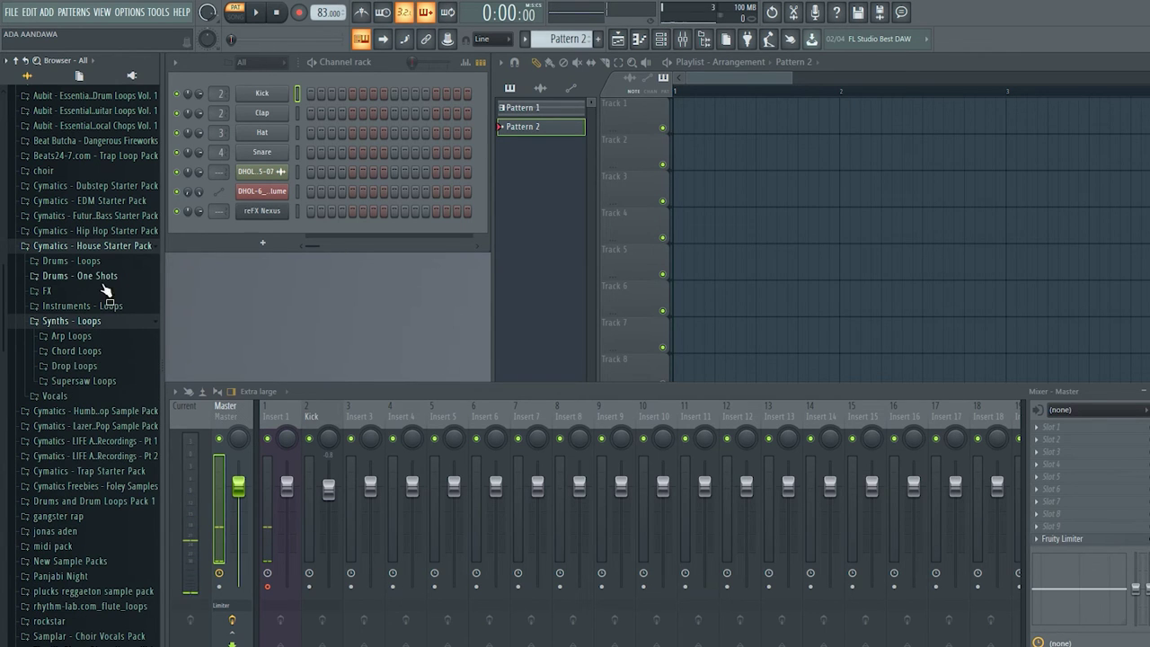
Open Melody Loops in the Cymatics - Hip Hop Starter Pack and preview the 110 BPM D Min hip-hop loop.
{"action": "left_click", "coordinate": [94, 232]}
{"action": "left_click", "coordinate": [111, 307]}
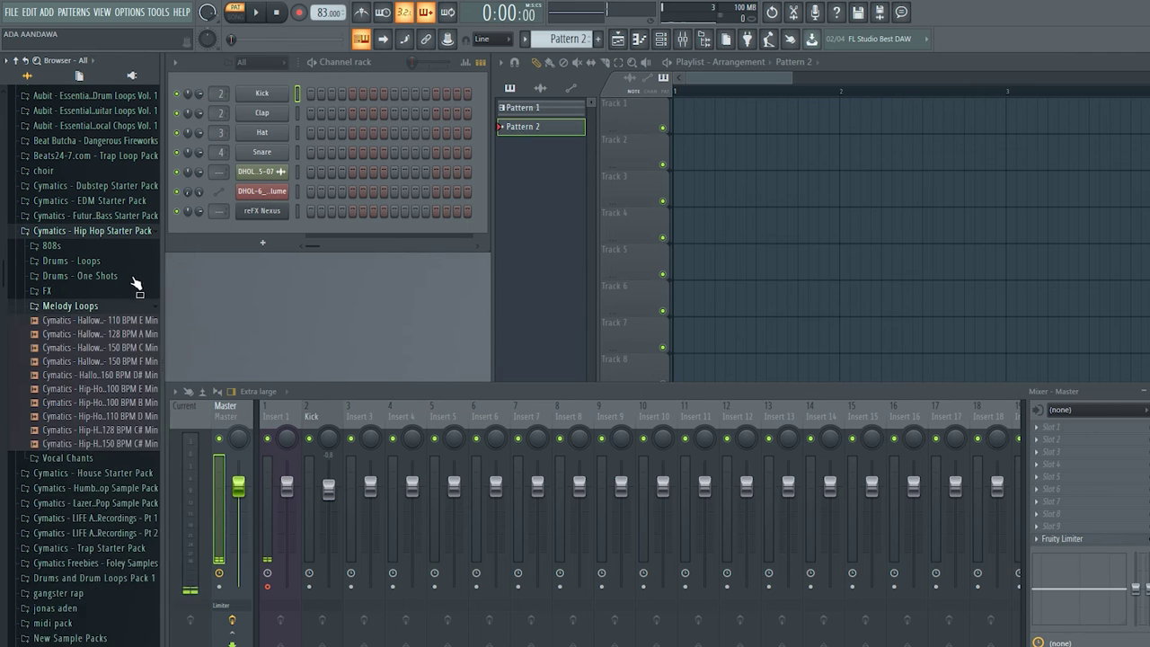
{"action": "scroll", "coordinate": [135, 292], "scroll_direction": "down", "scroll_amount": 5}
{"action": "scroll", "coordinate": [120, 258], "scroll_direction": "up", "scroll_amount": 3}
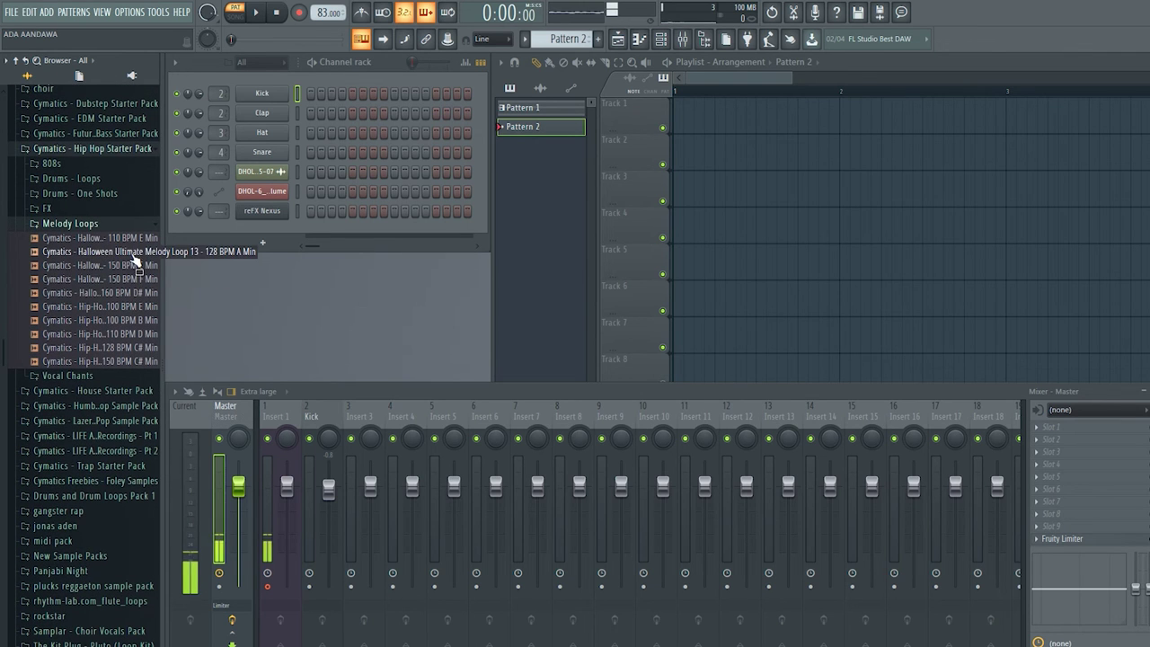
{"action": "left_click", "coordinate": [135, 333]}
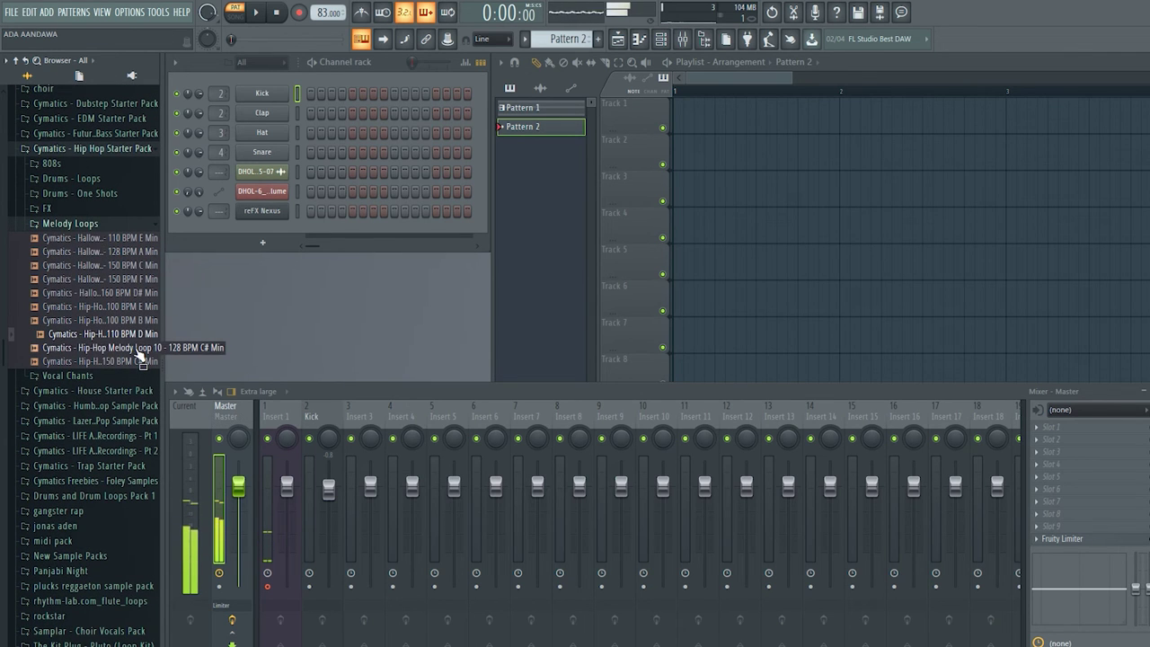
Preview several Halloween and Hip-Hop loops in Melody Loops, including Hip-Hop Melody Loop 5, 7 and 2.
{"action": "left_click", "coordinate": [129, 320]}
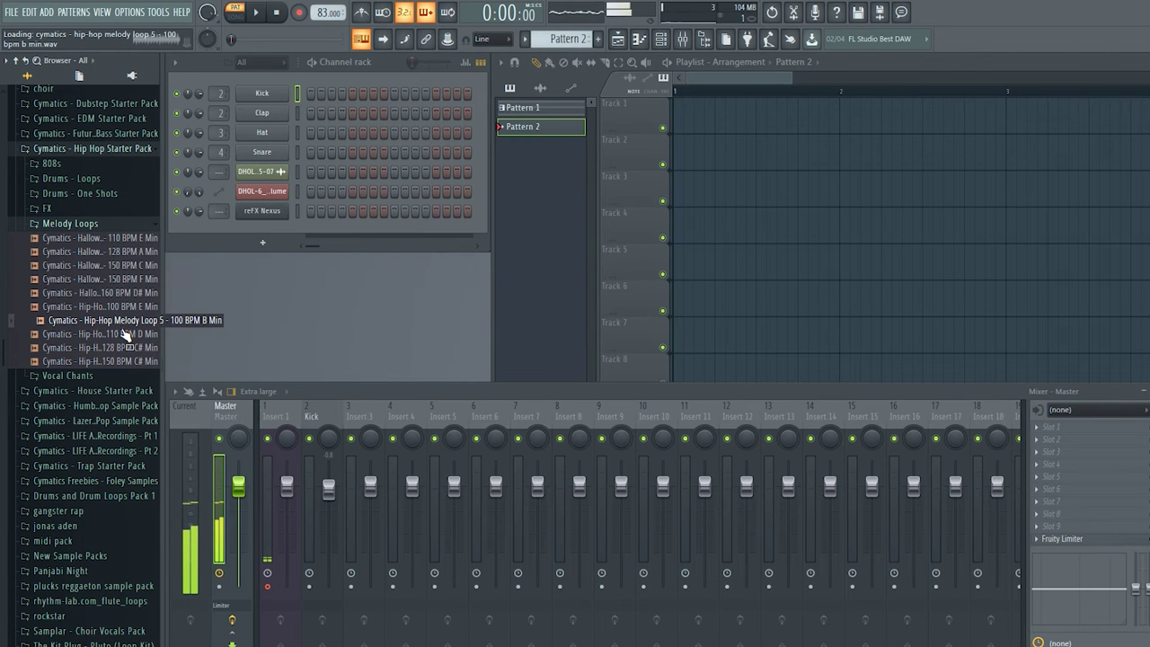
{"action": "left_click", "coordinate": [128, 333]}
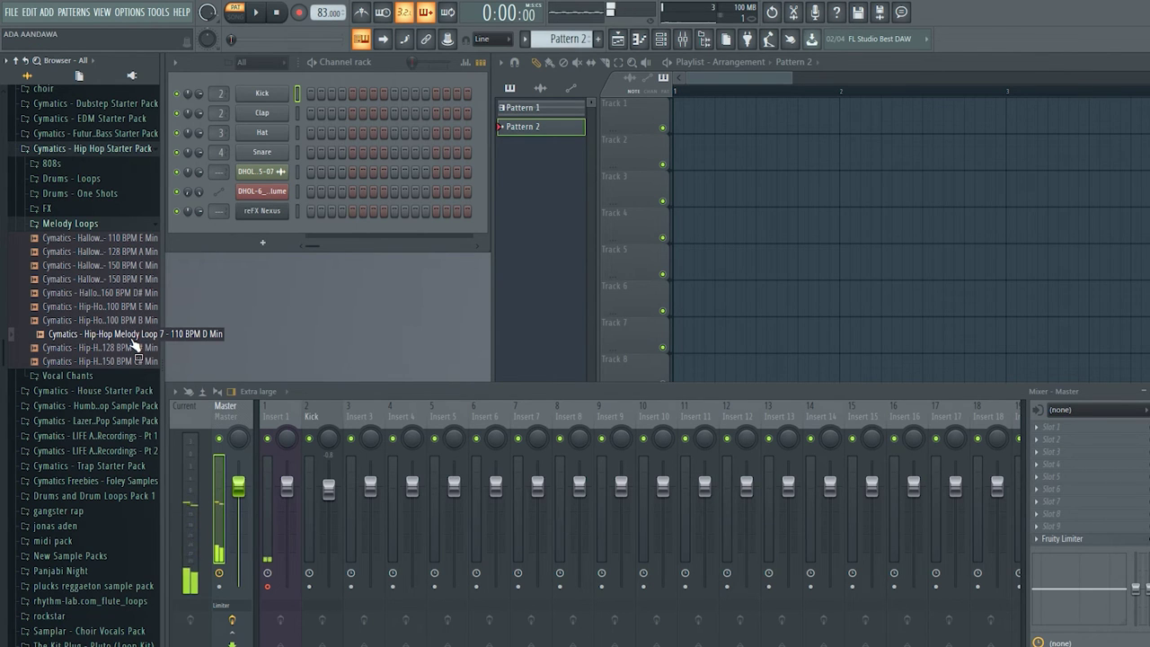
{"action": "left_click", "coordinate": [141, 268]}
{"action": "left_click", "coordinate": [150, 310]}
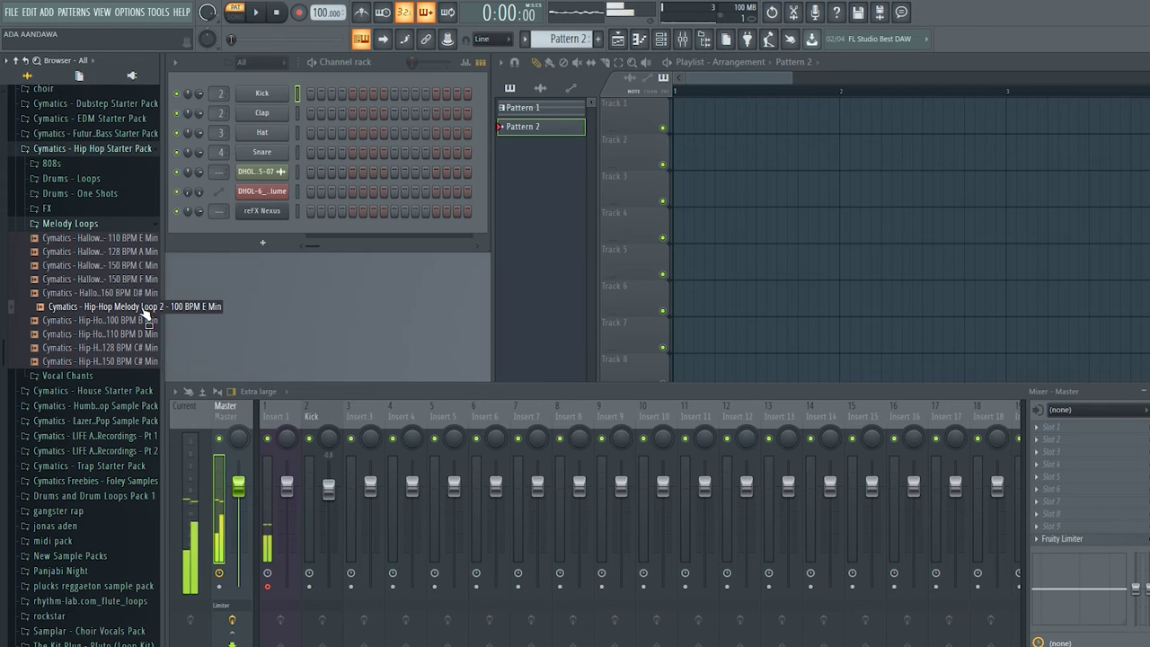
Place Cymatics - Hip-Hop Melody Loop 2 - 100 BPM E Min at the start of Track 1 in the playlist.
{"action": "left_click_drag", "start_coordinate": [144, 310], "coordinate": [683, 112]}
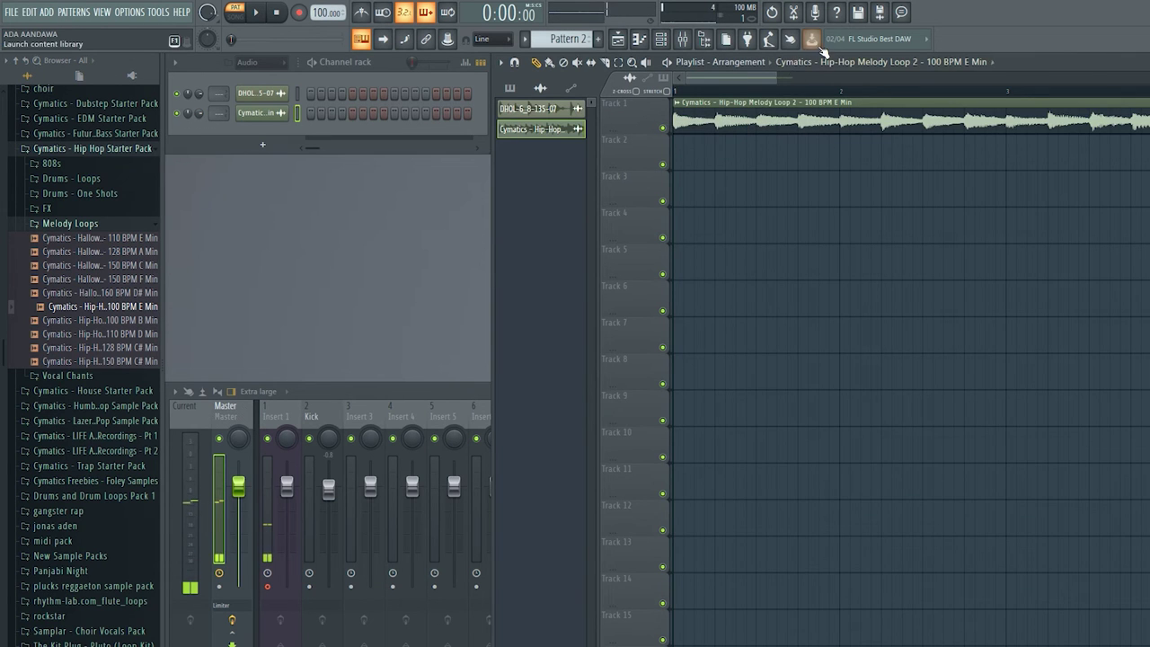
{"action": "left_click_drag", "start_coordinate": [780, 78], "coordinate": [980, 79]}
{"action": "mouse_move", "coordinate": [705, 149]}
{"action": "left_mouse_down"}
{"action": "mouse_move", "coordinate": [963, 135]}
{"action": "mouse_move", "coordinate": [911, 133]}
{"action": "left_mouse_up"}
{"action": "right_click", "coordinate": [872, 171]}
{"action": "right_click", "coordinate": [873, 172]}
{"action": "right_click", "coordinate": [932, 171]}
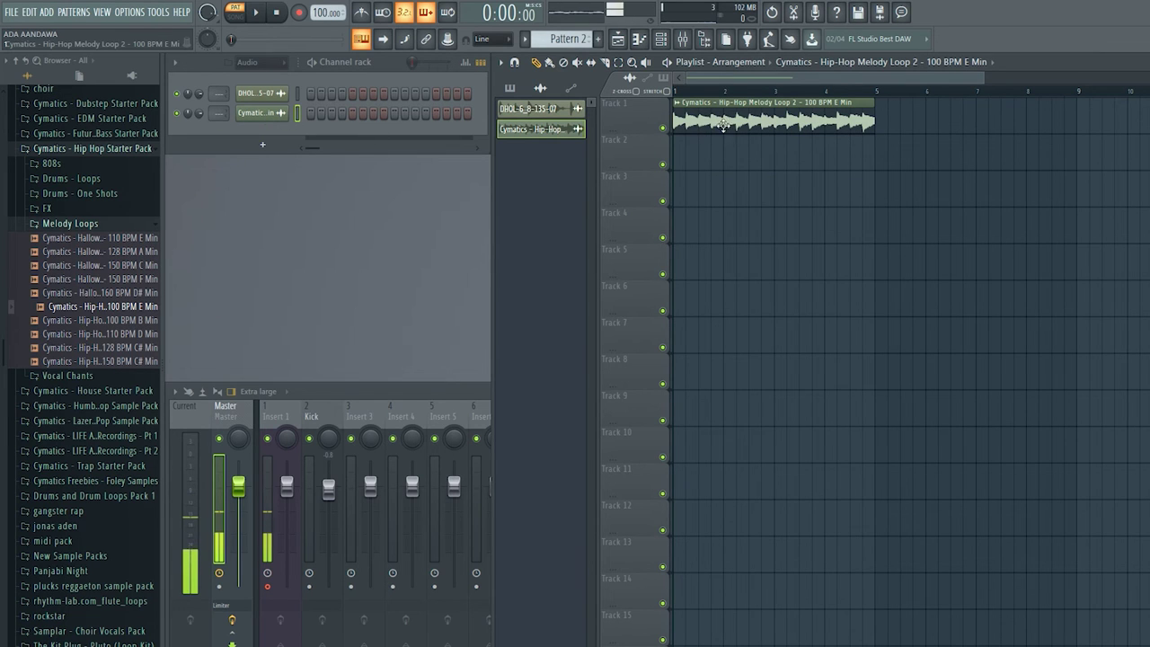
Repeat the melody loop on Track 1 so four back-to-back clips fill bars 1 to 16.
{"action": "left_click_drag", "start_coordinate": [704, 121], "coordinate": [1114, 124]}
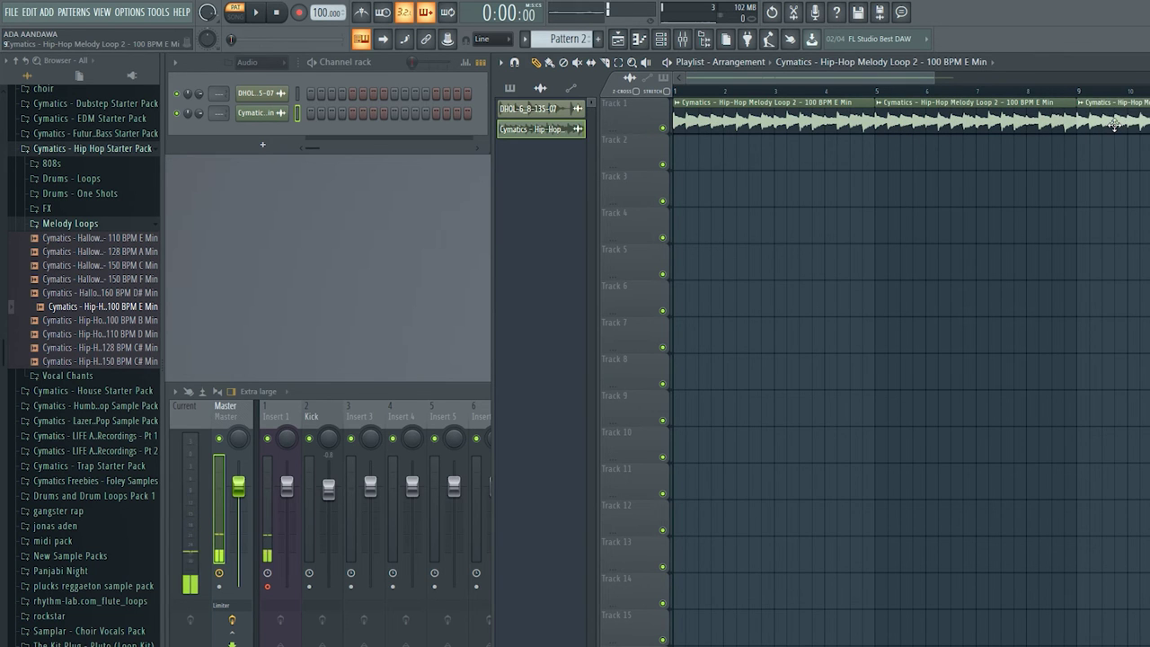
{"action": "left_click_drag", "start_coordinate": [896, 79], "coordinate": [1139, 79]}
{"action": "left_click", "coordinate": [957, 121]}
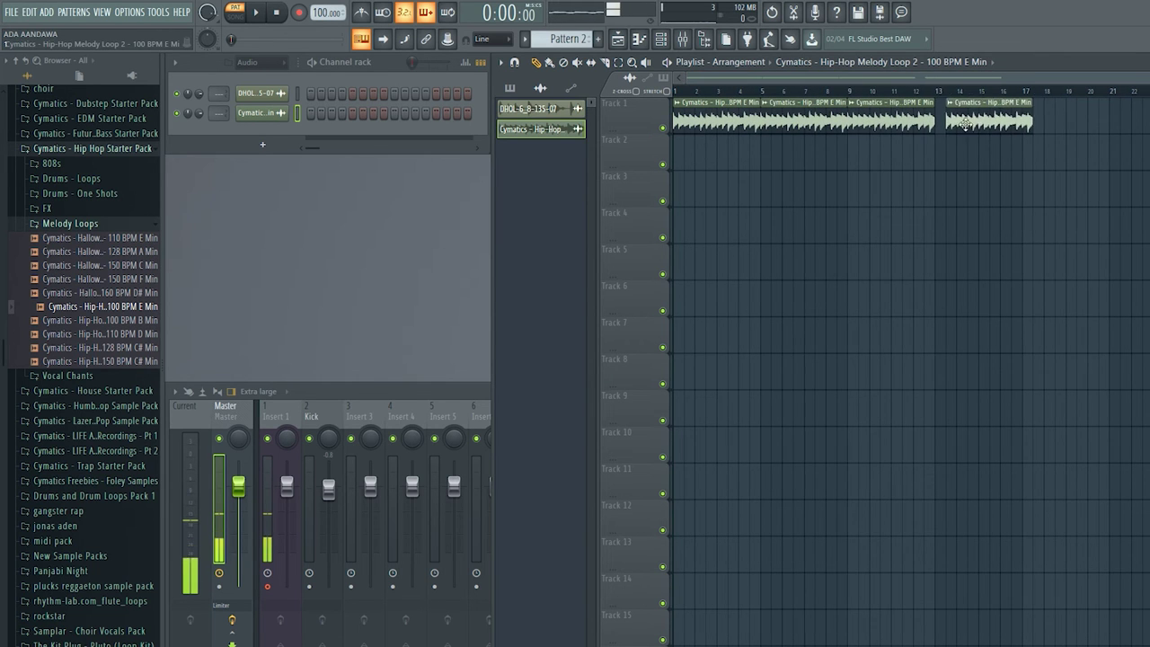
Show all channels in the Channel rack and add Cymatics - Grime Kick 2 from the hip-hop pack's one-shot kicks as a new channel.
{"action": "left_click", "coordinate": [258, 62]}
{"action": "left_click", "coordinate": [265, 75]}
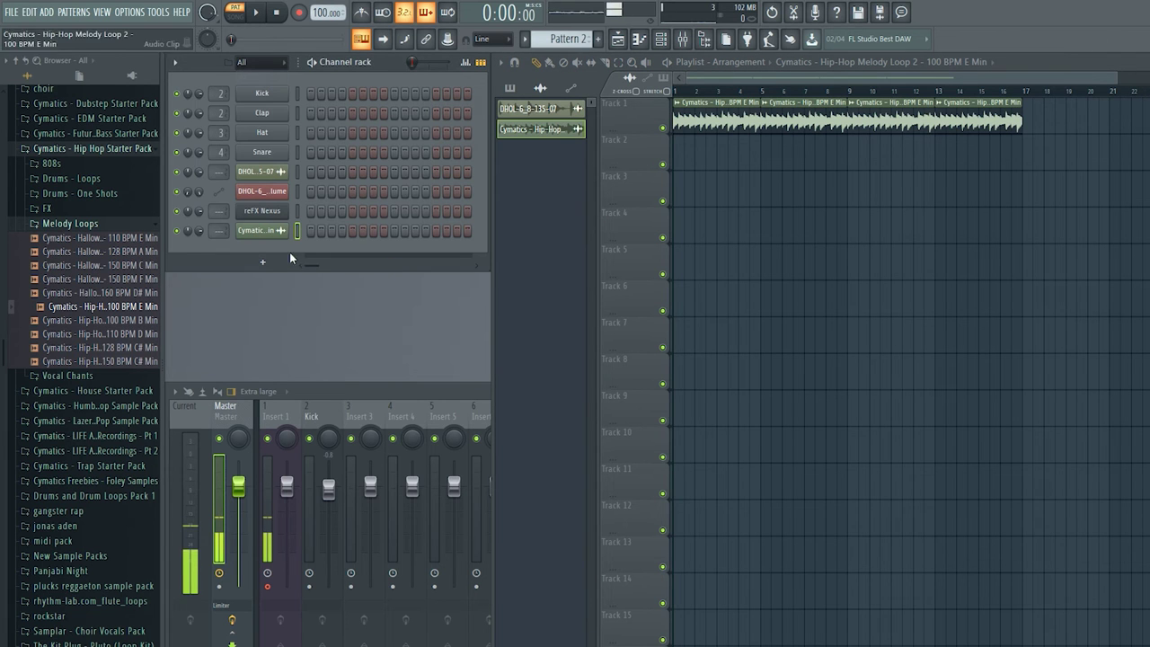
{"action": "left_click", "coordinate": [79, 223]}
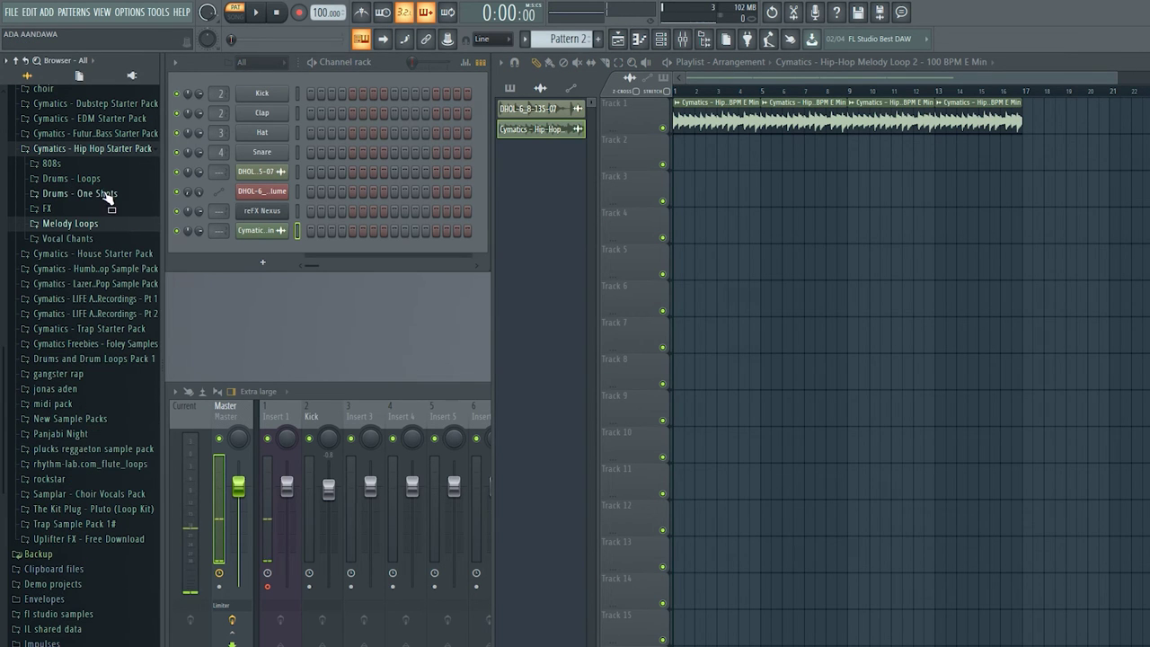
{"action": "left_click", "coordinate": [106, 194]}
{"action": "left_click", "coordinate": [90, 237]}
{"action": "left_click", "coordinate": [120, 254]}
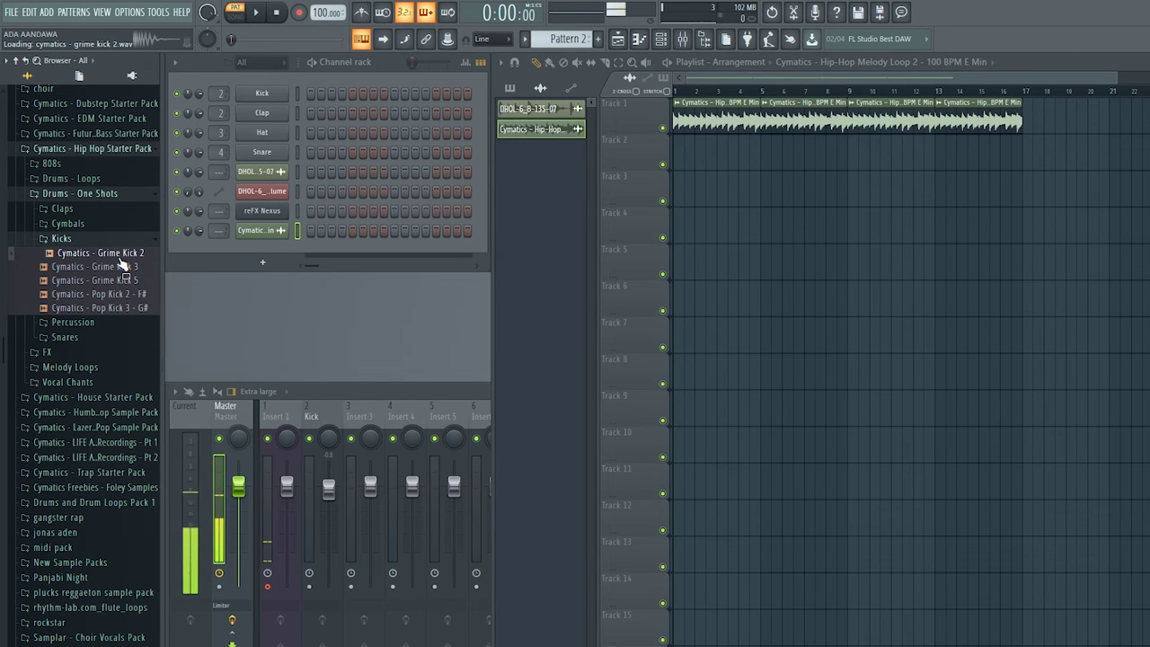
{"action": "left_click_drag", "start_coordinate": [120, 256], "coordinate": [260, 260]}
{"action": "left_click", "coordinate": [72, 241]}
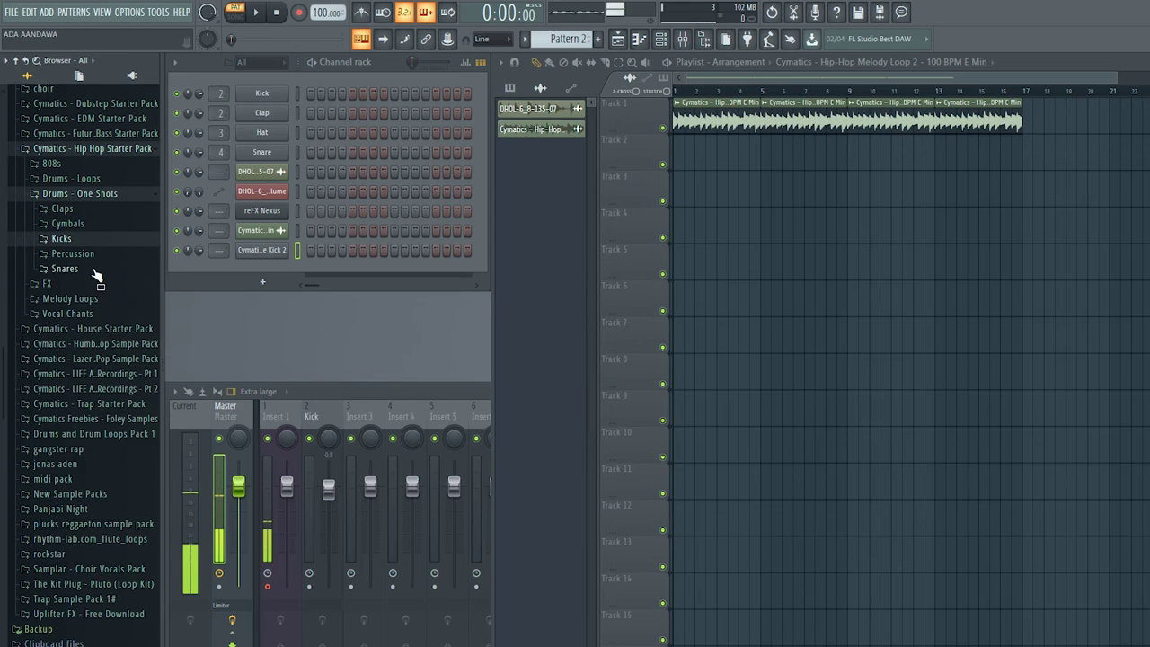
Add Cymatics - Hip-Hop Snare 7 - B from the Snares folder as a new Channel rack channel.
{"action": "left_click", "coordinate": [97, 272]}
{"action": "left_click", "coordinate": [107, 323]}
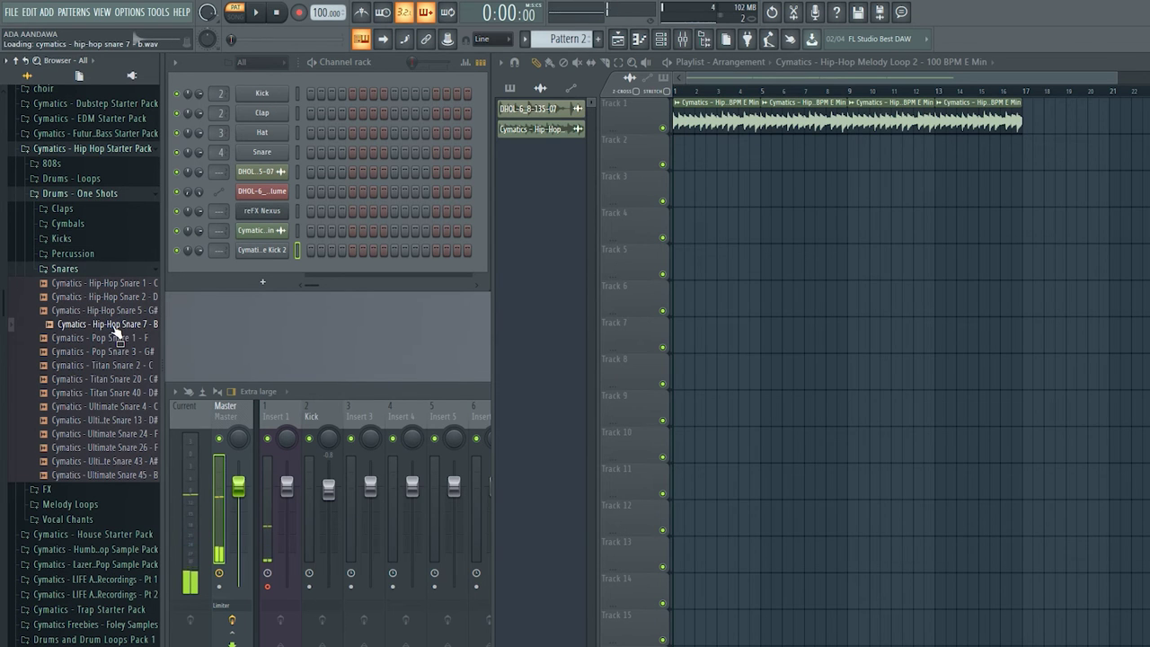
{"action": "left_click_drag", "start_coordinate": [115, 327], "coordinate": [264, 266]}
{"action": "left_click", "coordinate": [65, 268]}
Add closed hi-hat 6 from the Hihats - Closed cymbals folder as a new Channel rack channel.
{"action": "left_click", "coordinate": [79, 227]}
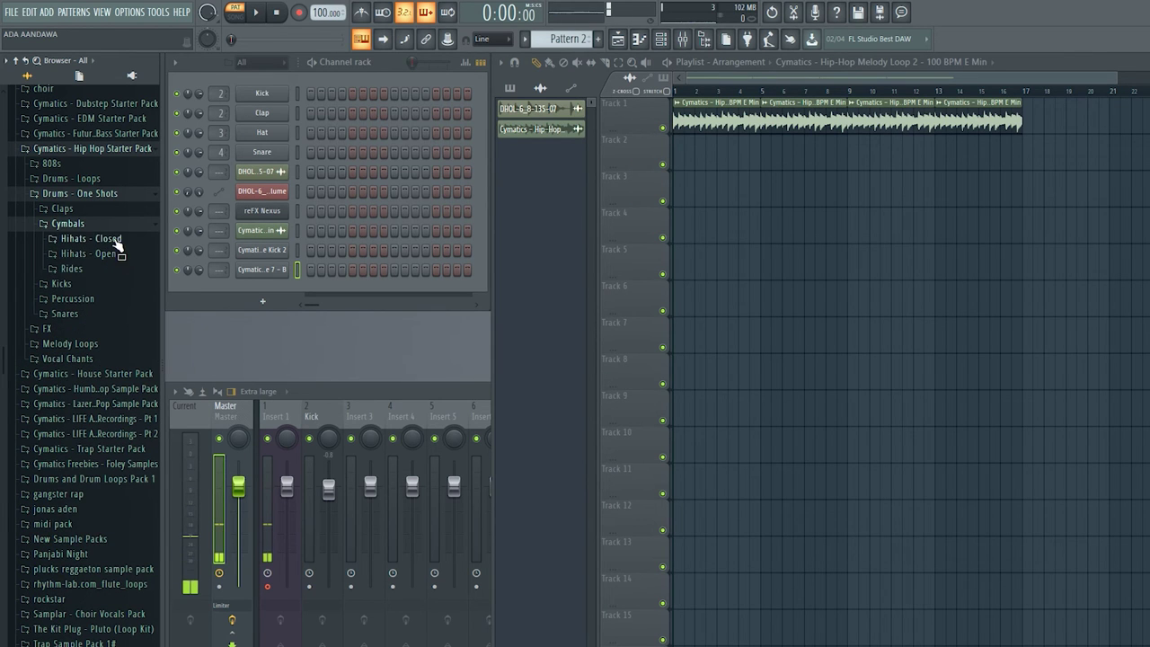
{"action": "left_click", "coordinate": [92, 239]}
{"action": "left_click", "coordinate": [103, 267]}
{"action": "left_click_drag", "start_coordinate": [107, 267], "coordinate": [257, 284]}
{"action": "left_click", "coordinate": [81, 225]}
Add Cymatics - Grime Clap 1 from the Claps folder as a new Channel rack channel.
{"action": "left_click", "coordinate": [82, 212]}
{"action": "left_click_drag", "start_coordinate": [99, 237], "coordinate": [265, 327]}
{"action": "left_click", "coordinate": [59, 209]}
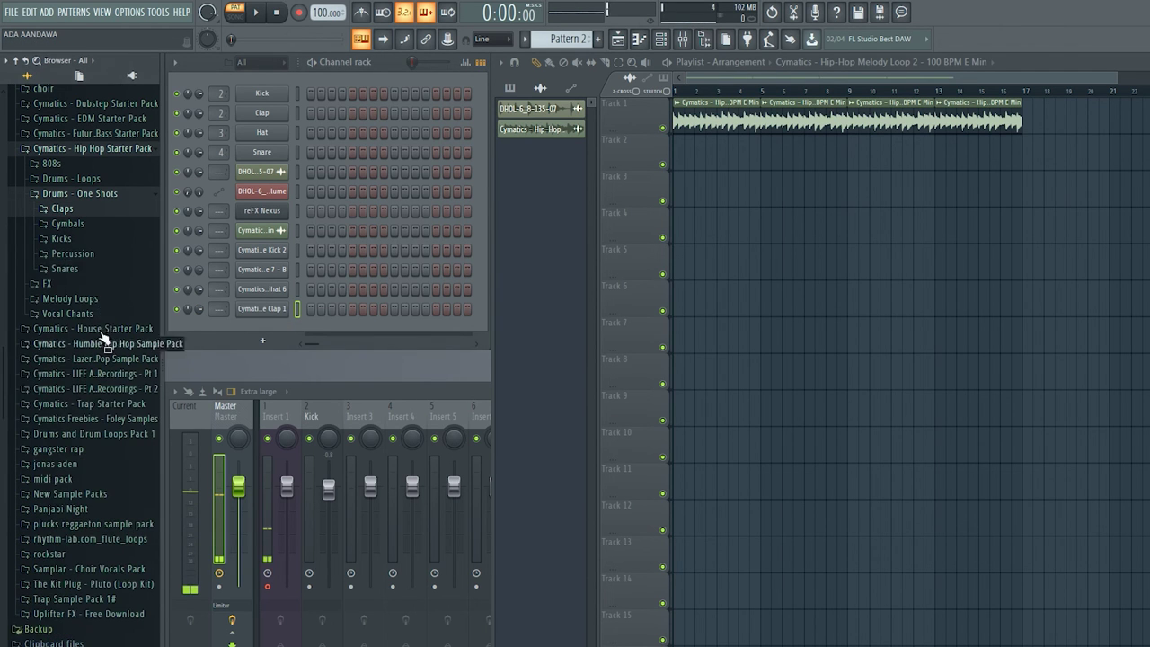
Preview samples in the Percussion folder and add Cymatics - Low Perc 13 as a new Channel rack channel.
{"action": "left_click", "coordinate": [90, 255]}
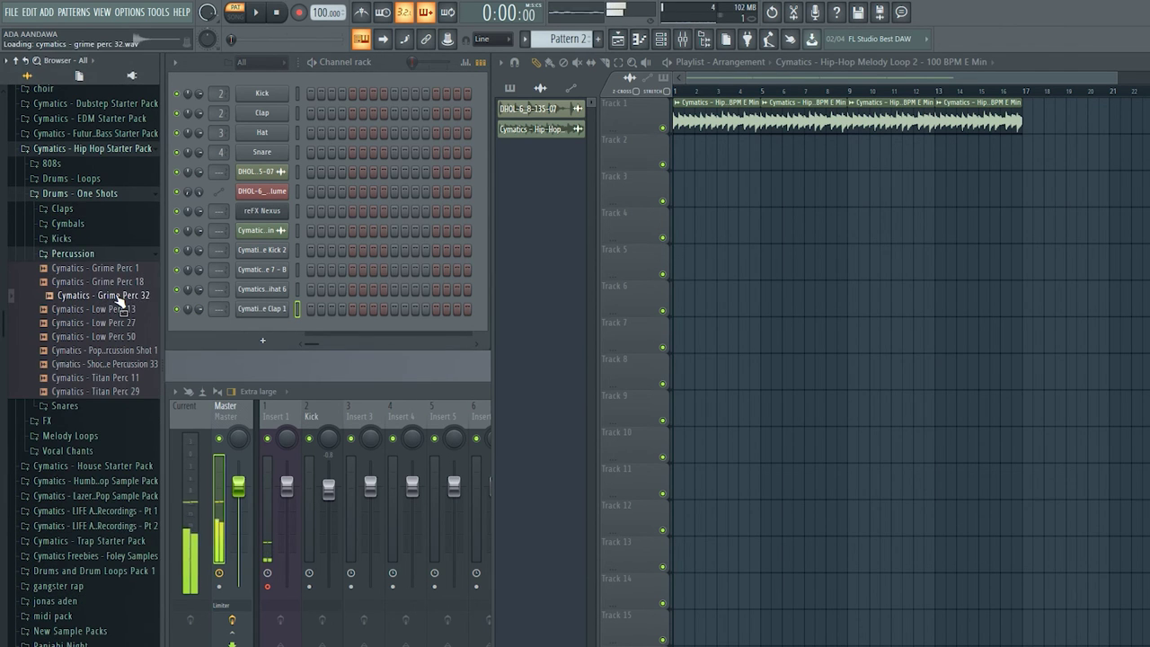
{"action": "left_click", "coordinate": [119, 309]}
{"action": "left_click", "coordinate": [123, 323]}
{"action": "left_click", "coordinate": [130, 337]}
{"action": "left_click_drag", "start_coordinate": [131, 339], "coordinate": [301, 344]}
{"action": "left_click", "coordinate": [133, 326]}
{"action": "left_click_drag", "start_coordinate": [131, 311], "coordinate": [304, 326]}
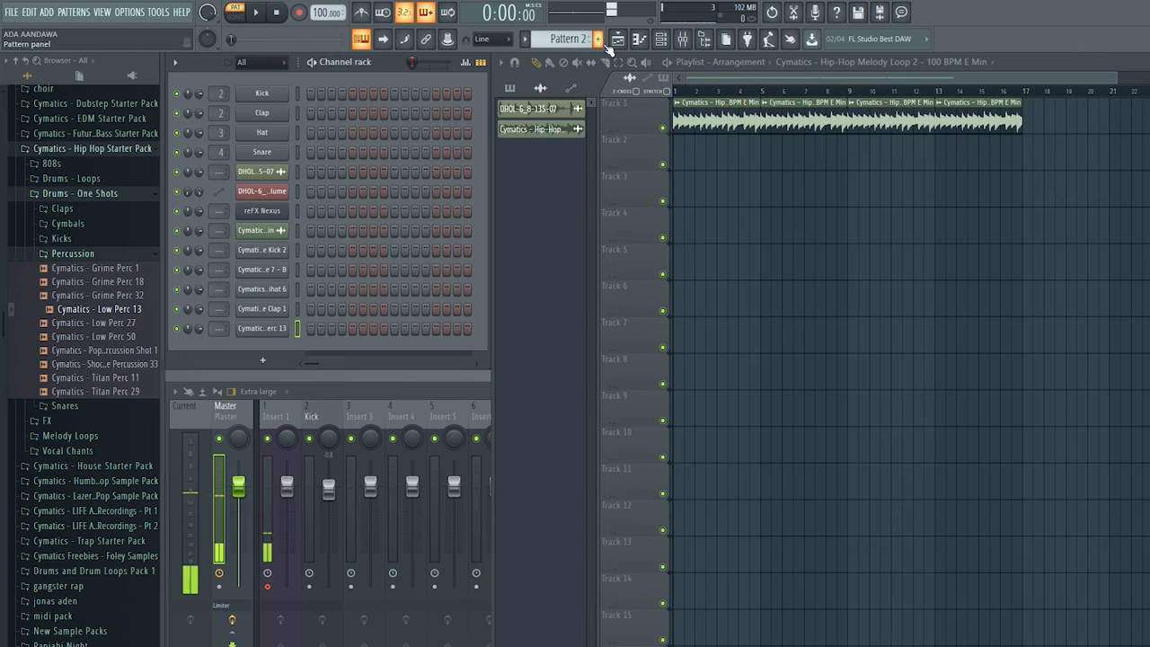
List the patterns in the playlist's picker and widen the Channel rack over the playlist.
{"action": "left_click", "coordinate": [510, 87]}
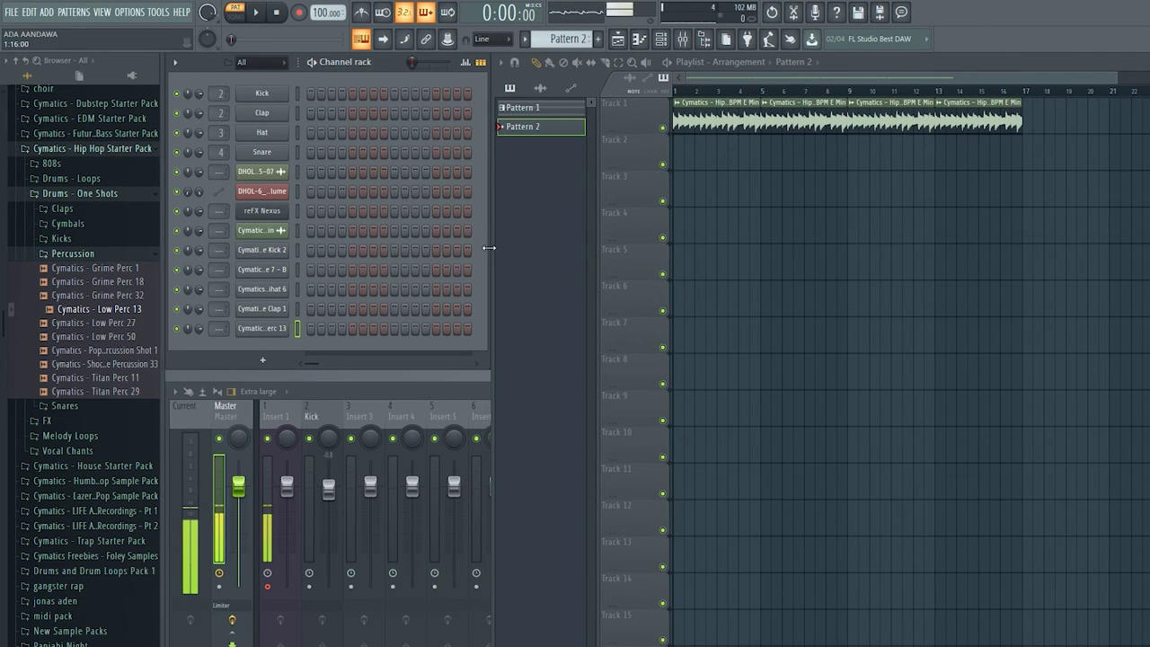
{"action": "left_click_drag", "start_coordinate": [495, 249], "coordinate": [746, 258]}
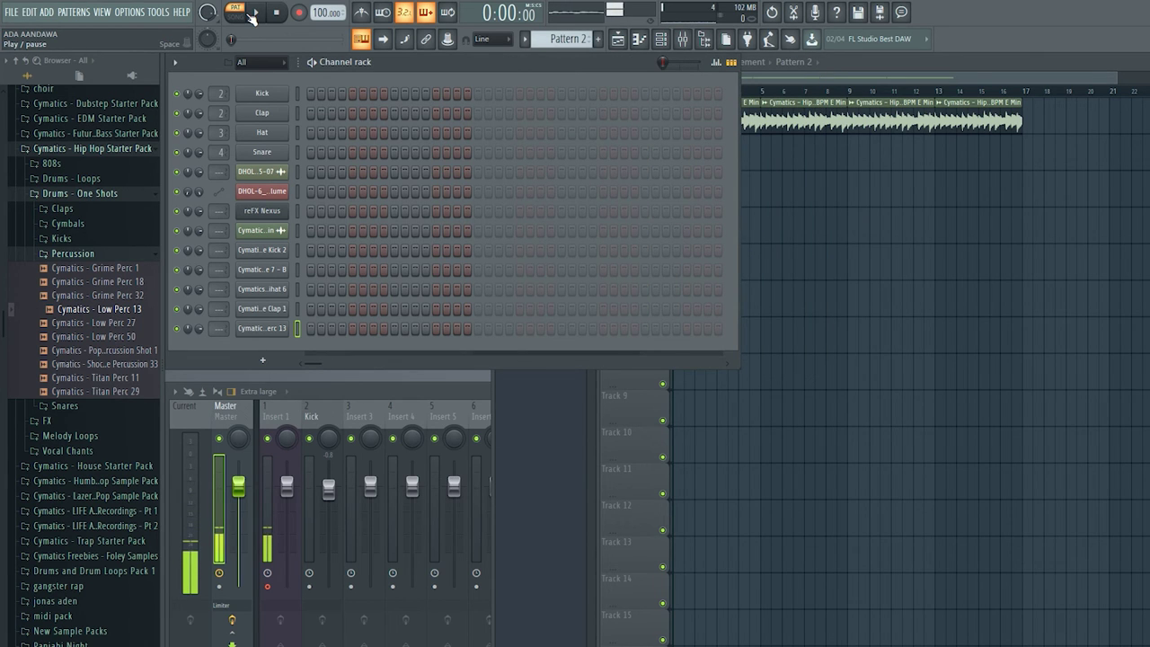
While playing Pattern 2, enter Grime Kick 2 hits on steps 1, 8 and 11 and Hip-Hop Snare 7 hits on steps 5 and 13.
{"action": "left_click", "coordinate": [311, 250]}
{"action": "key", "text": "space"}
{"action": "left_click", "coordinate": [352, 270]}
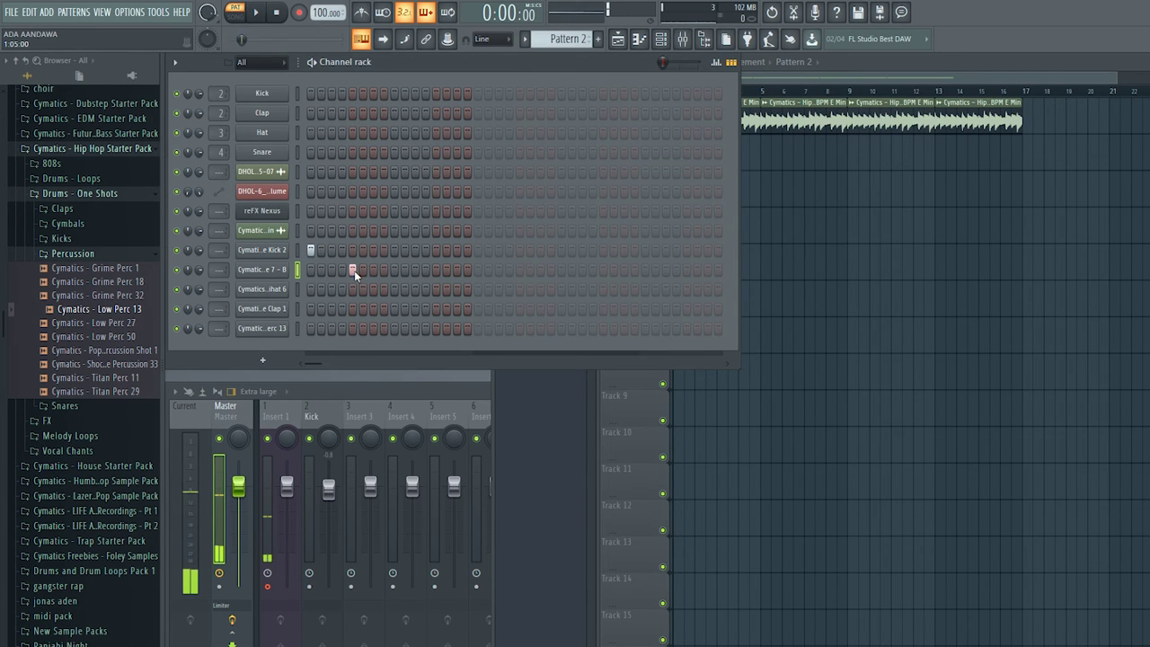
{"action": "left_click", "coordinate": [383, 250]}
{"action": "left_click", "coordinate": [404, 250]}
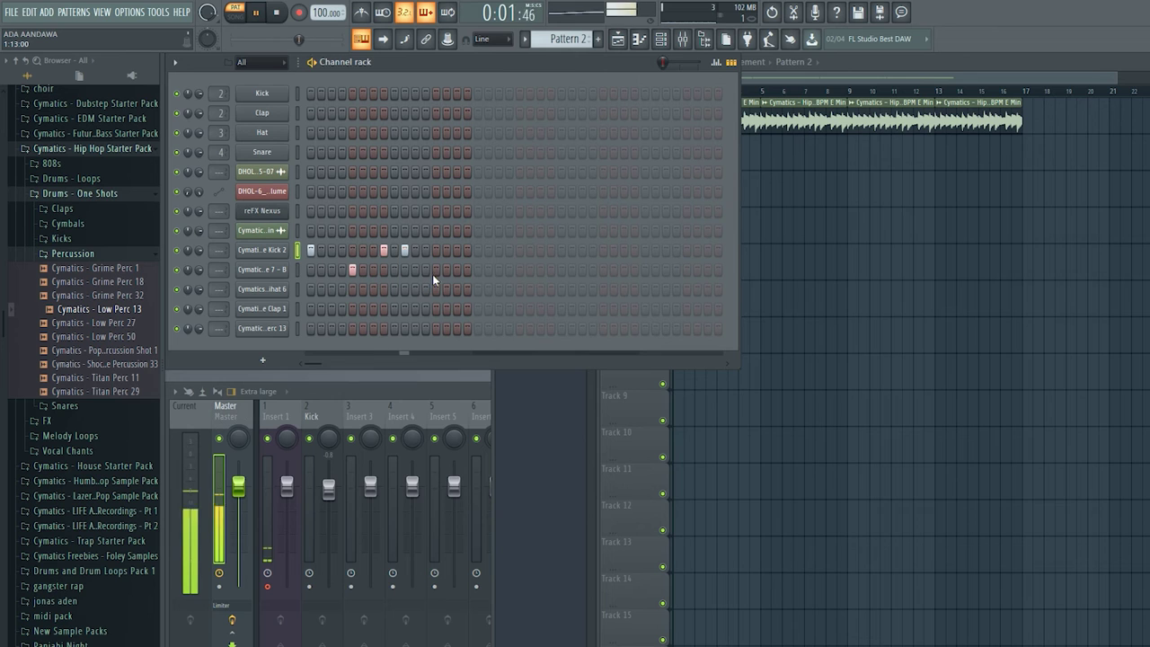
{"action": "left_click", "coordinate": [405, 253]}
{"action": "left_click", "coordinate": [416, 252]}
{"action": "left_click", "coordinate": [437, 271]}
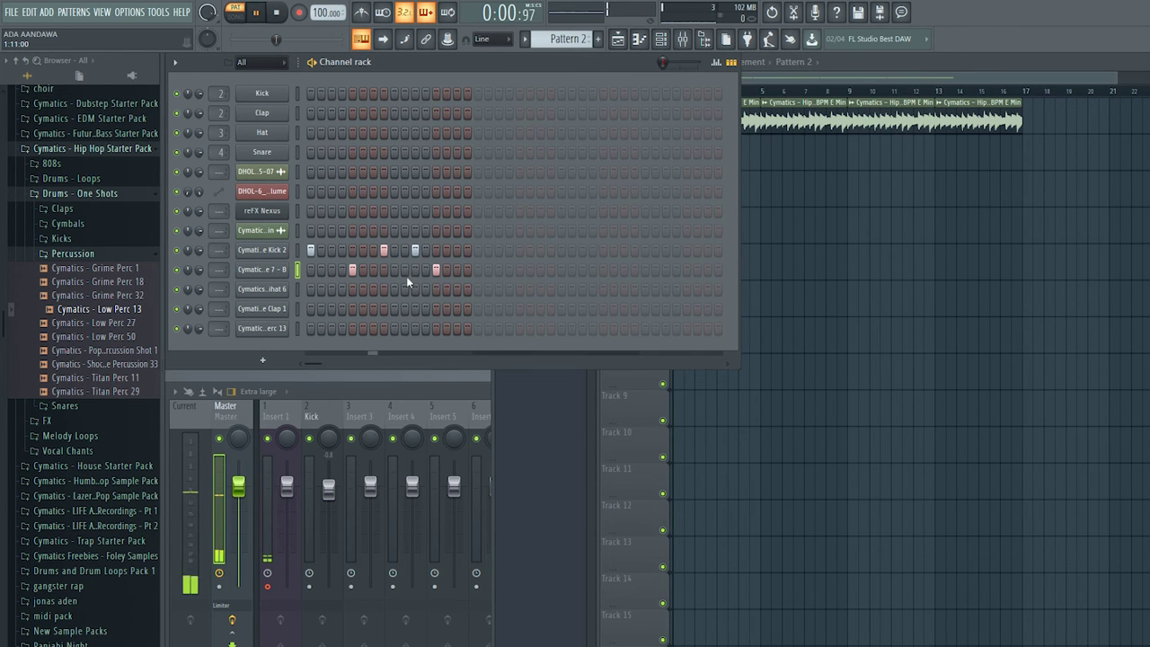
Fill the hi-hat on every second step, put claps on steps 7 and 15 and Low Perc 13 on steps 4 and 5, and stop playback.
{"action": "right_click", "coordinate": [276, 293]}
{"action": "left_click", "coordinate": [433, 331]}
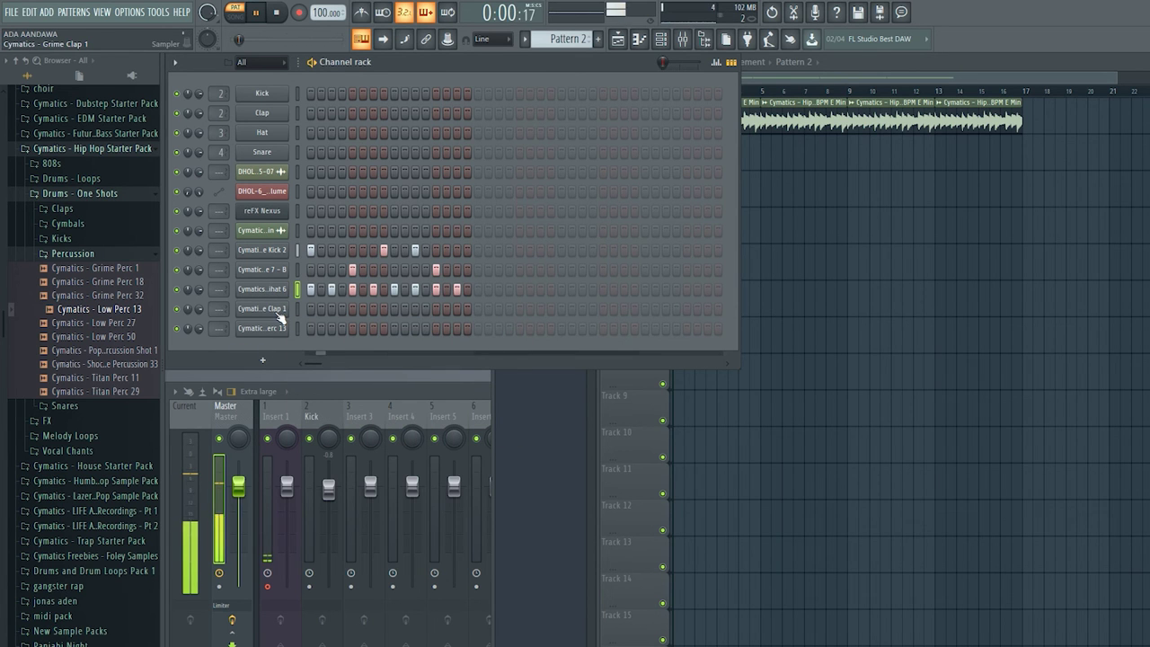
{"action": "left_click", "coordinate": [373, 309]}
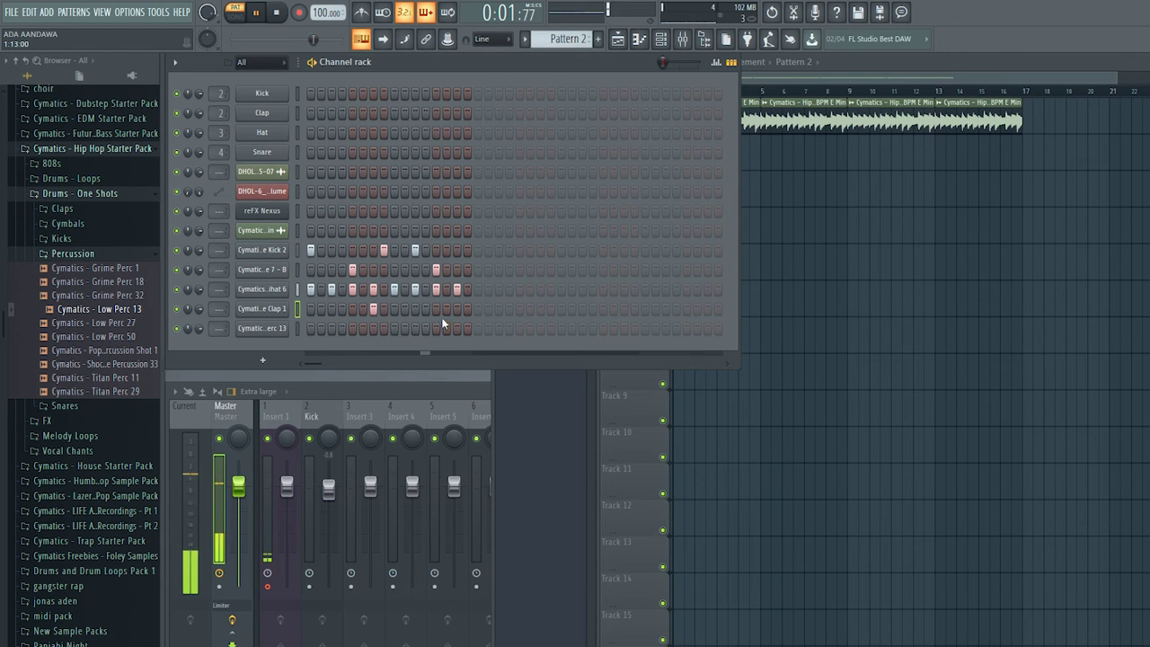
{"action": "left_click", "coordinate": [342, 328]}
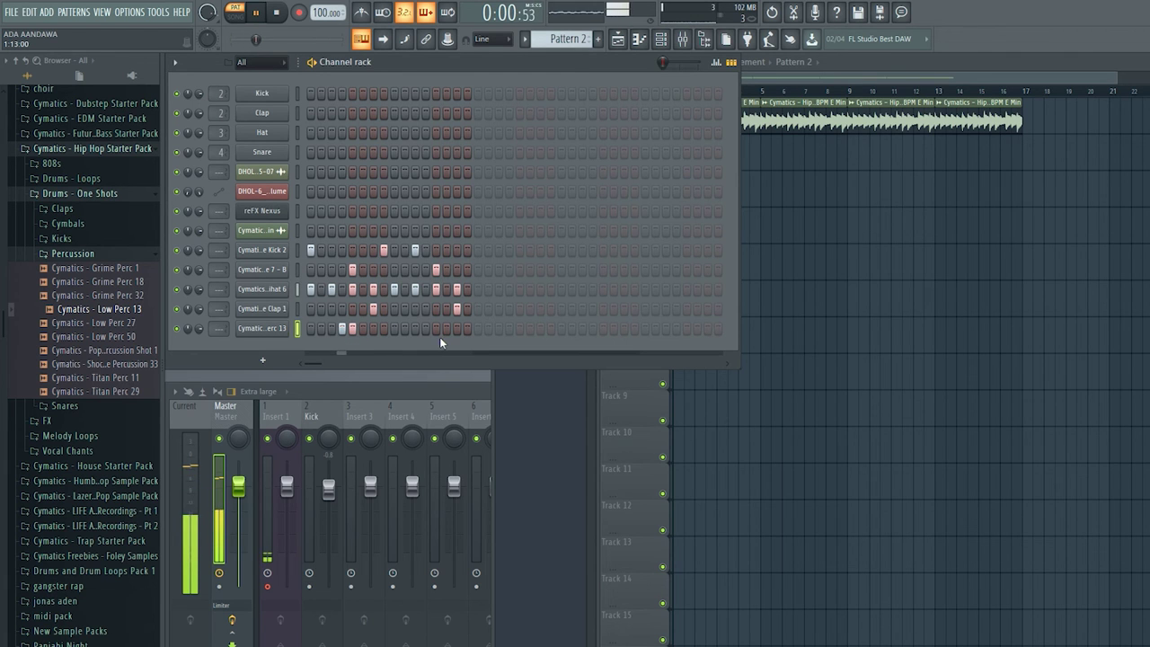
{"action": "key", "text": "space"}
Maximize the playlist and fill Track 3 from bar 9 to the end of bar 16 with Pattern 2 clips.
{"action": "key", "text": "F5"}
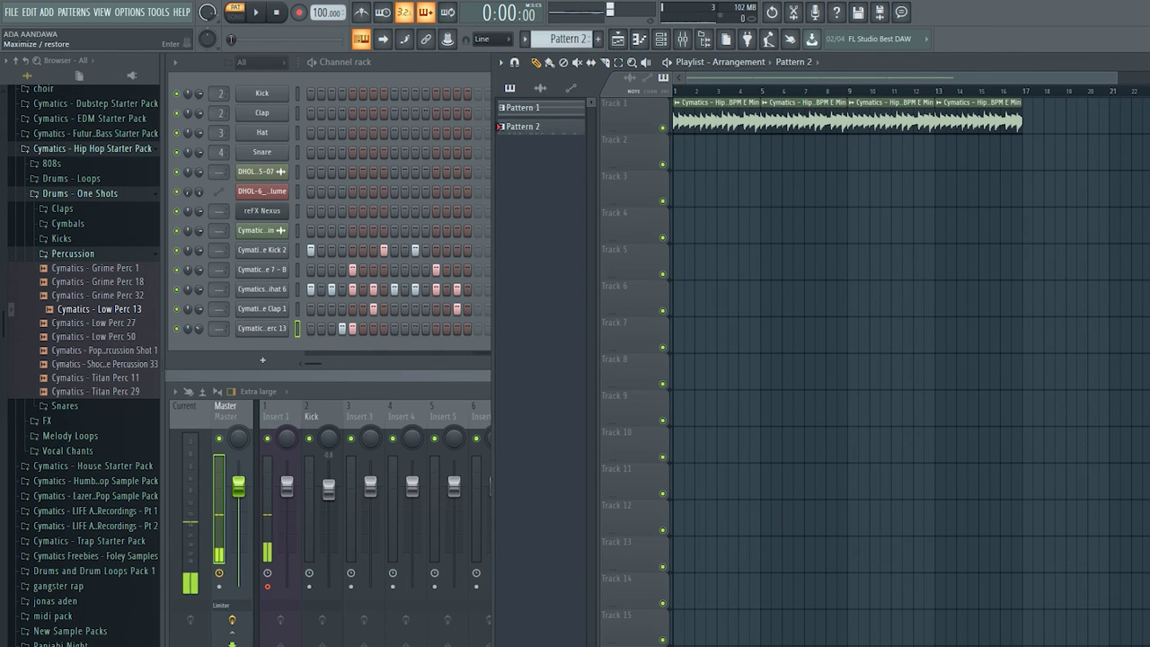
{"action": "left_click", "coordinate": [1145, 62]}
{"action": "left_click", "coordinate": [624, 196]}
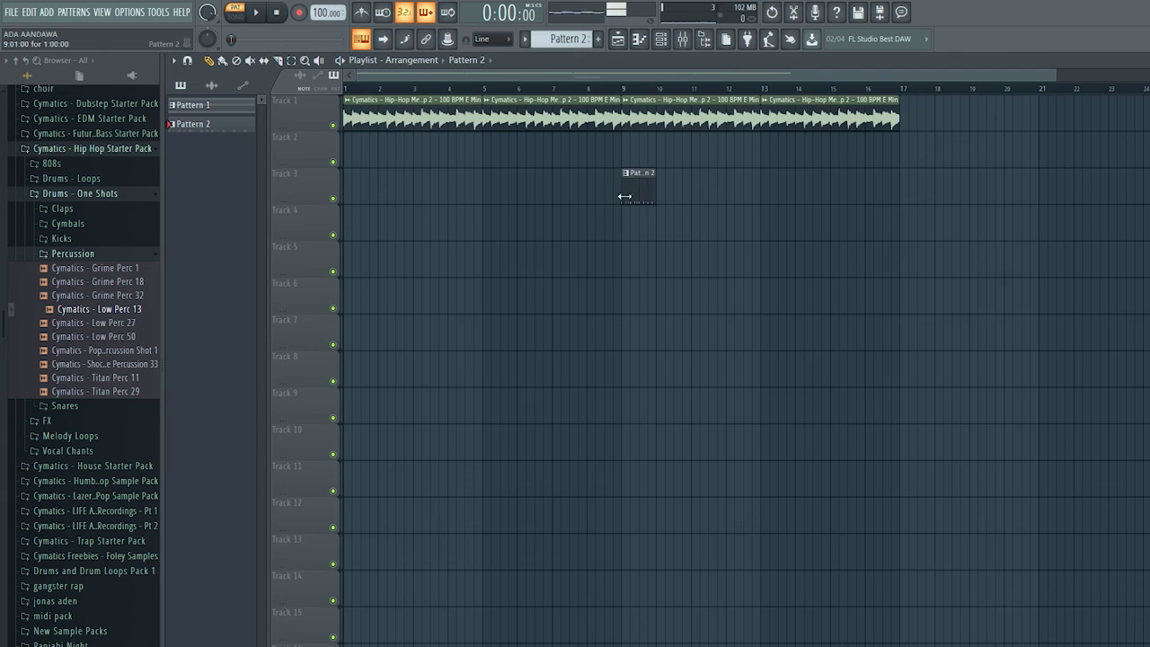
{"action": "left_click", "coordinate": [709, 199]}
{"action": "left_click_drag", "start_coordinate": [709, 206], "coordinate": [673, 206]}
{"action": "left_click_drag", "start_coordinate": [710, 169], "coordinate": [637, 210]}
{"action": "key", "text": "ctrl+b"}
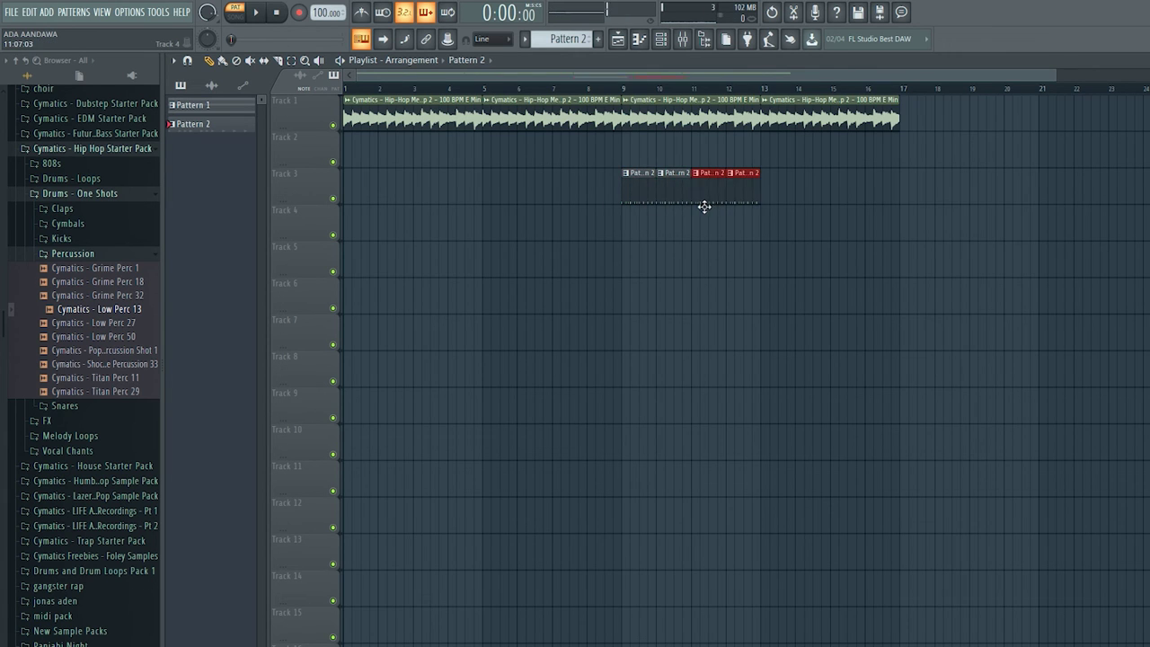
{"action": "key", "text": "ctrl+b"}
{"action": "key", "text": "ctrl+b"}
{"action": "left_click", "coordinate": [890, 278], "text": "ctrl"}
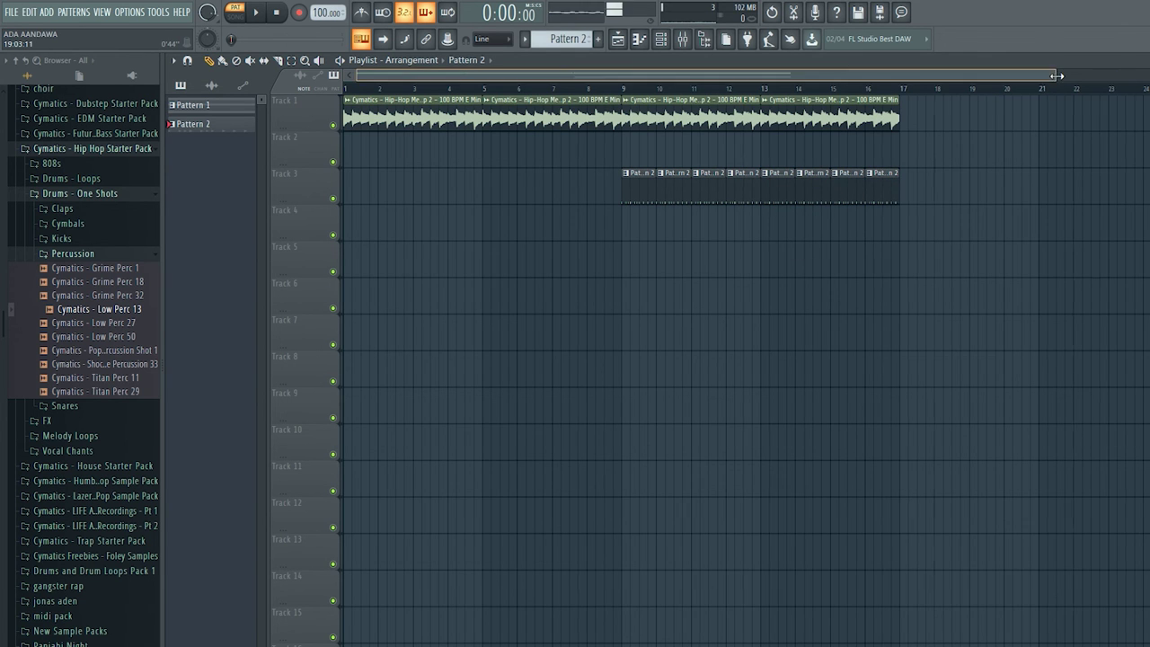
Play the arrangement in song mode from just before bar 8, restore the playlist window's size, and stop playback.
{"action": "left_click_drag", "start_coordinate": [1056, 75], "coordinate": [988, 76]}
{"action": "left_click", "coordinate": [564, 88]}
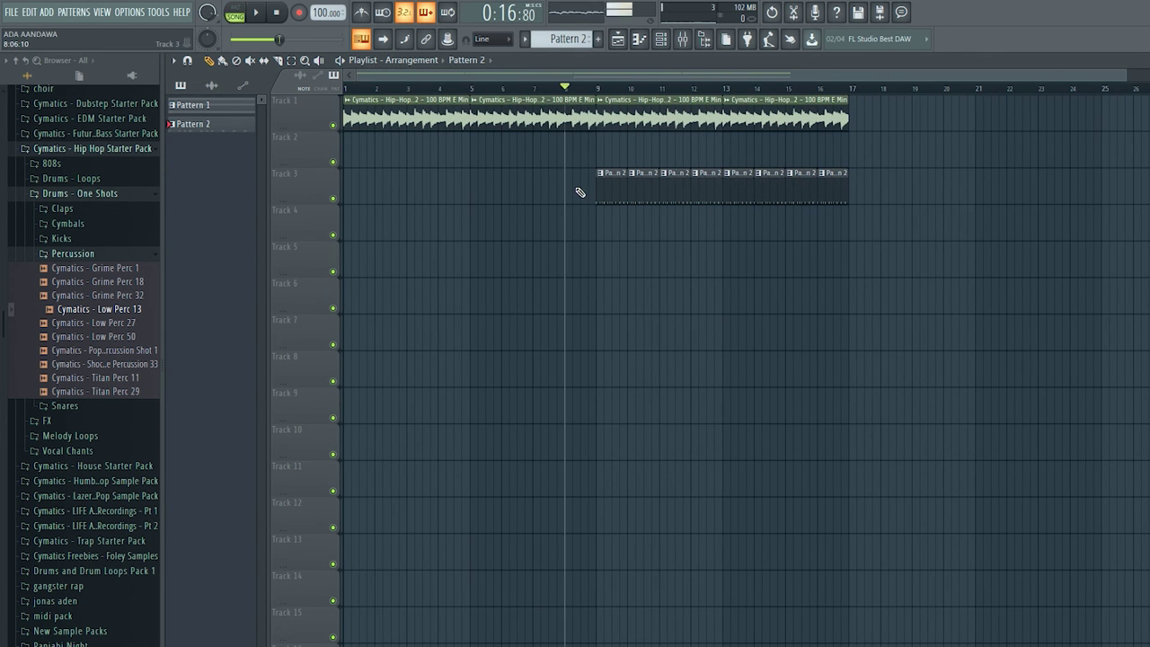
{"action": "key", "text": "space"}
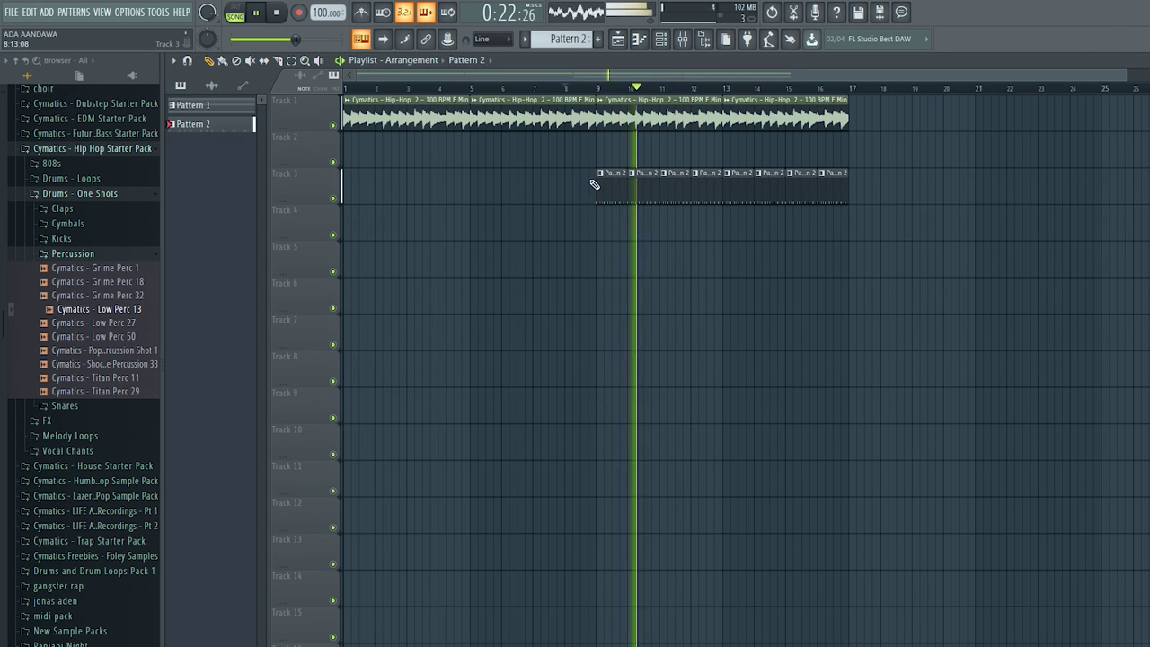
{"action": "key", "text": "Return"}
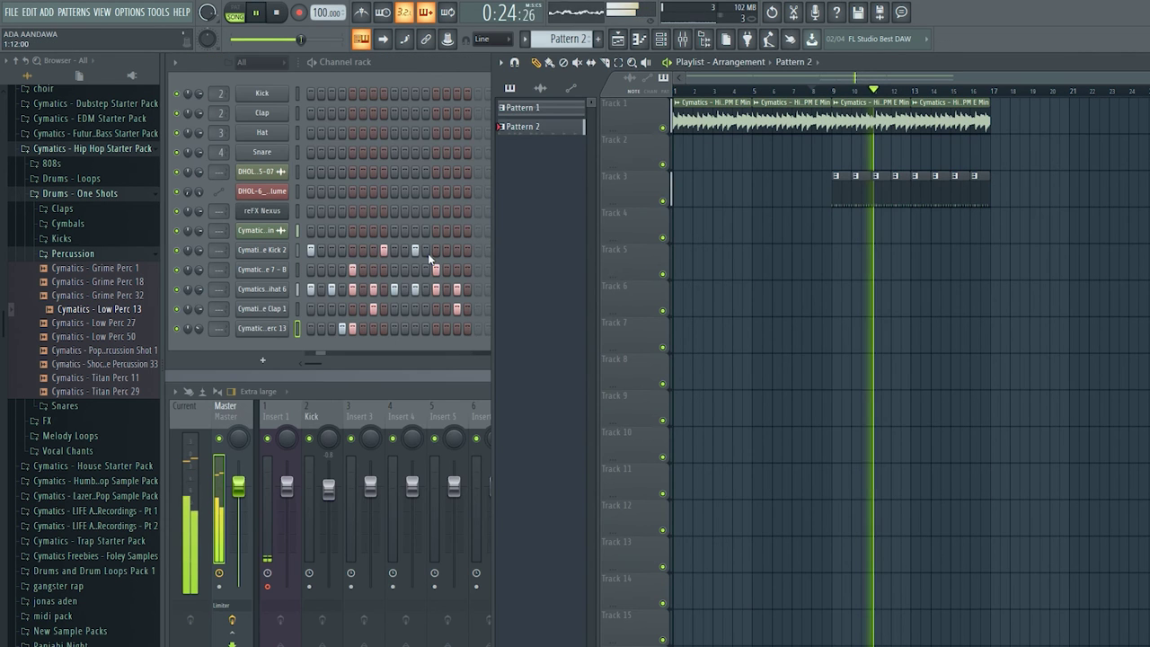
{"action": "key", "text": "space"}
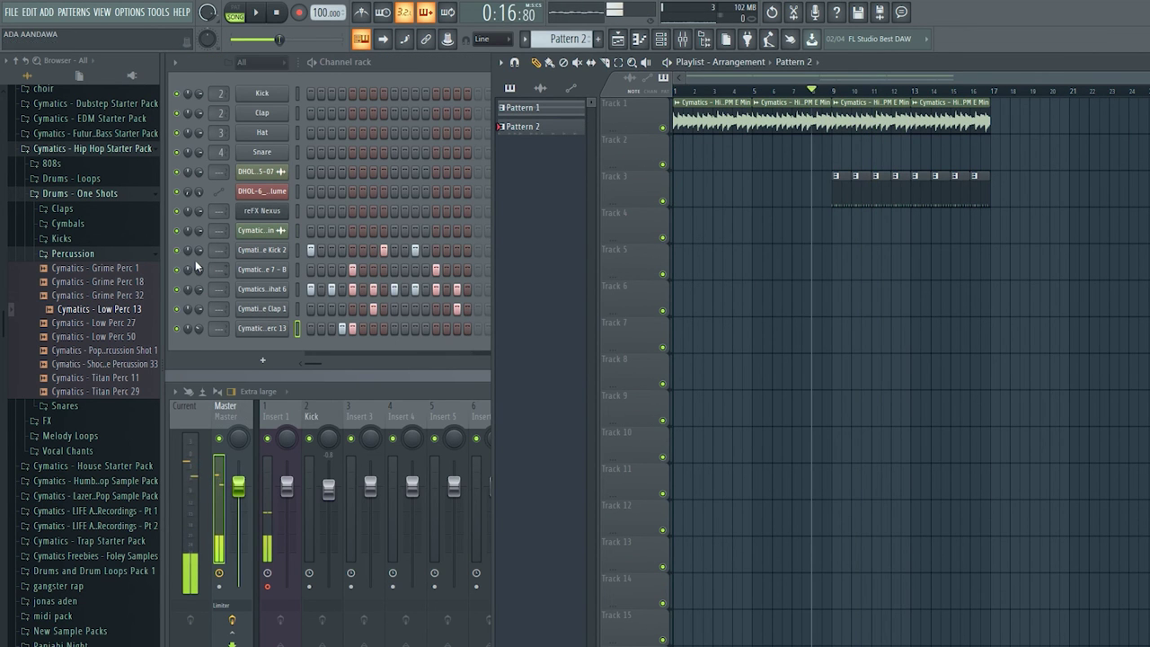
Solo the Grime Kick 2 channel, play Pattern 2 in pattern mode, and adjust the kick's channel volume while listening.
{"action": "left_click", "coordinate": [201, 251]}
{"action": "left_click_drag", "start_coordinate": [199, 250], "coordinate": [199, 256]}
{"action": "right_click", "coordinate": [177, 250]}
{"action": "left_click", "coordinate": [187, 257]}
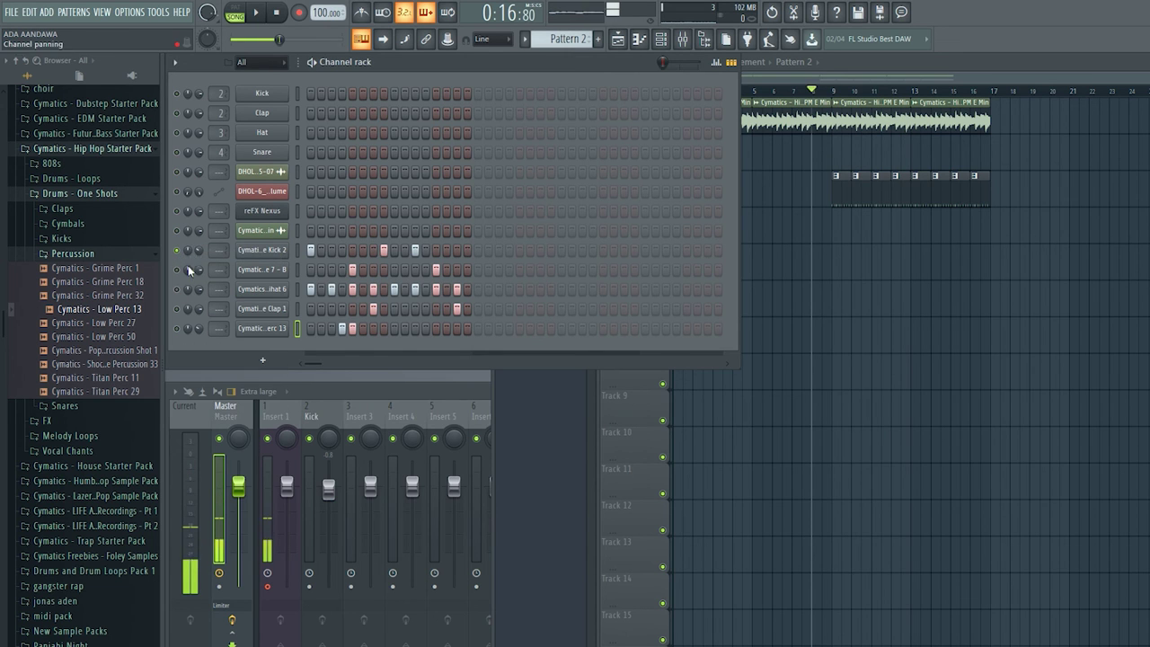
{"action": "left_click", "coordinate": [235, 12]}
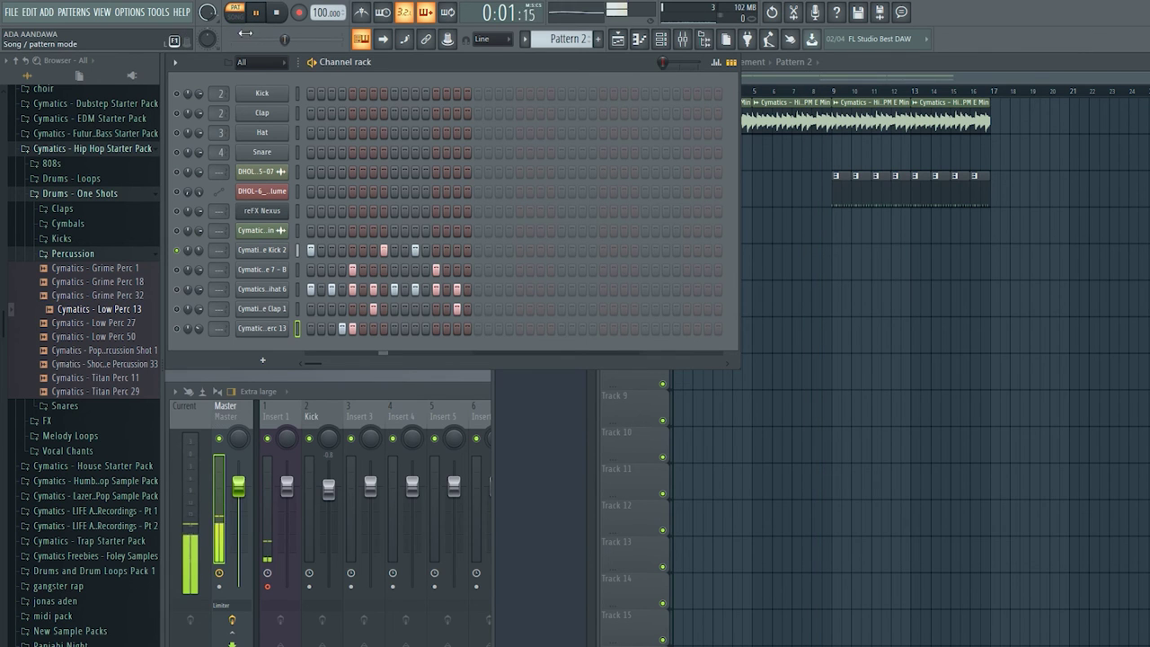
{"action": "left_click_drag", "start_coordinate": [199, 251], "coordinate": [199, 269]}
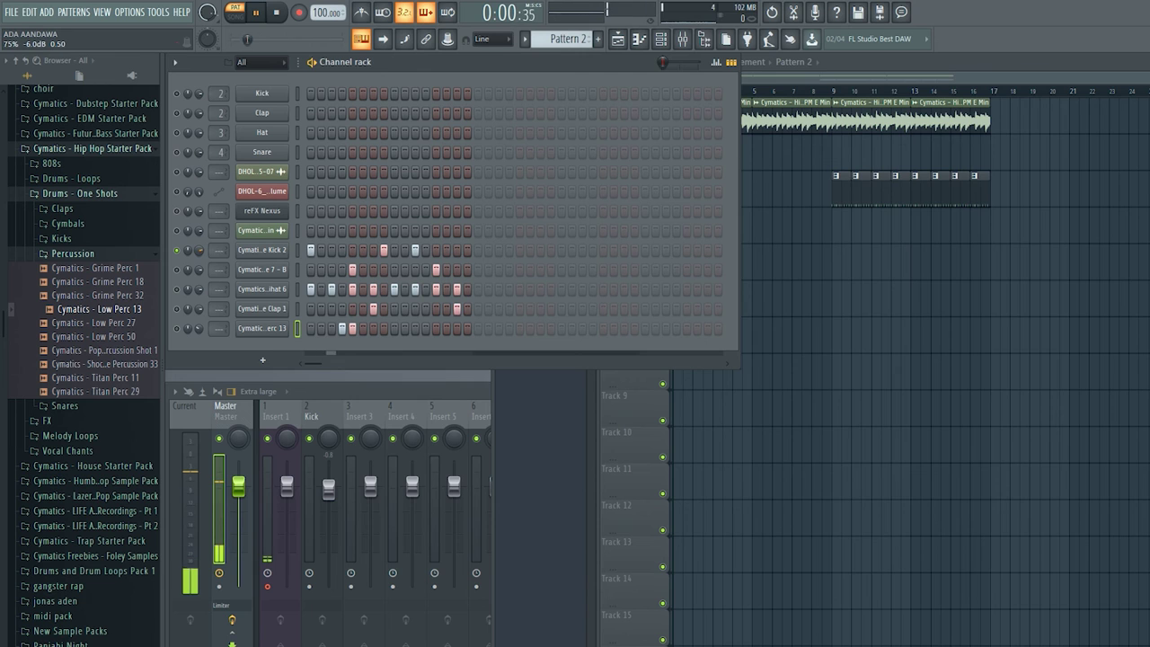
{"action": "key", "text": "space"}
Solo the Hip-Hop Snare 7 channel, audition it in Pattern 2, stop playback, and turn solo off to reactivate all channels.
{"action": "right_click", "coordinate": [185, 270]}
{"action": "key", "text": "Escape"}
{"action": "left_click", "coordinate": [256, 13]}
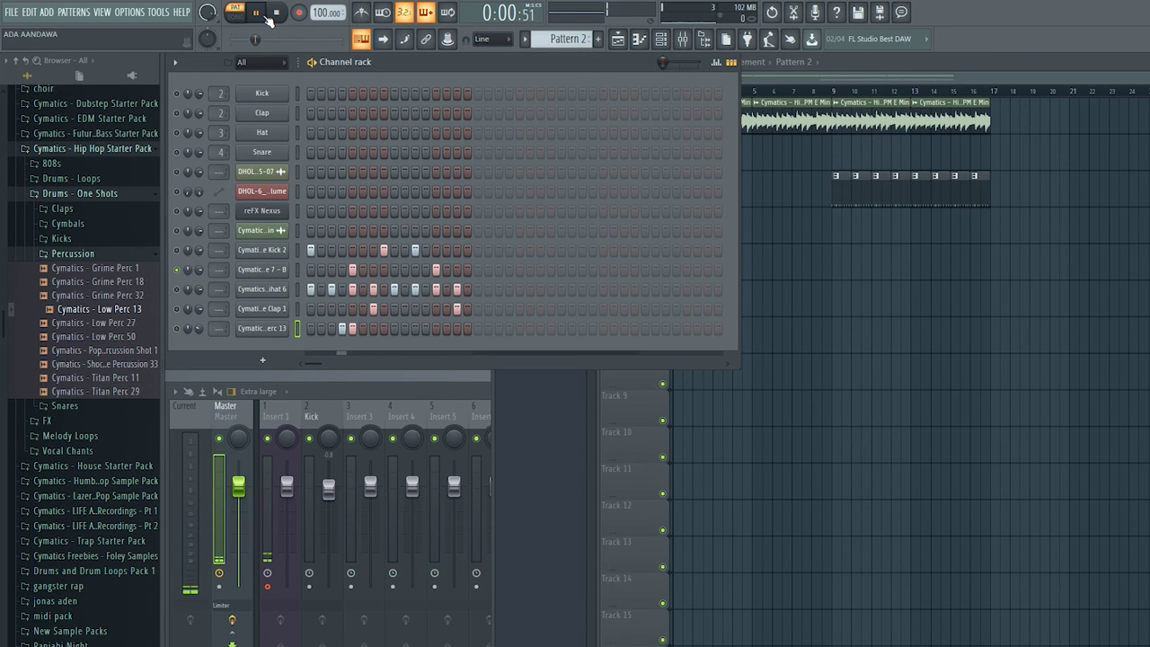
{"action": "key", "text": "space"}
{"action": "right_click", "coordinate": [176, 270]}
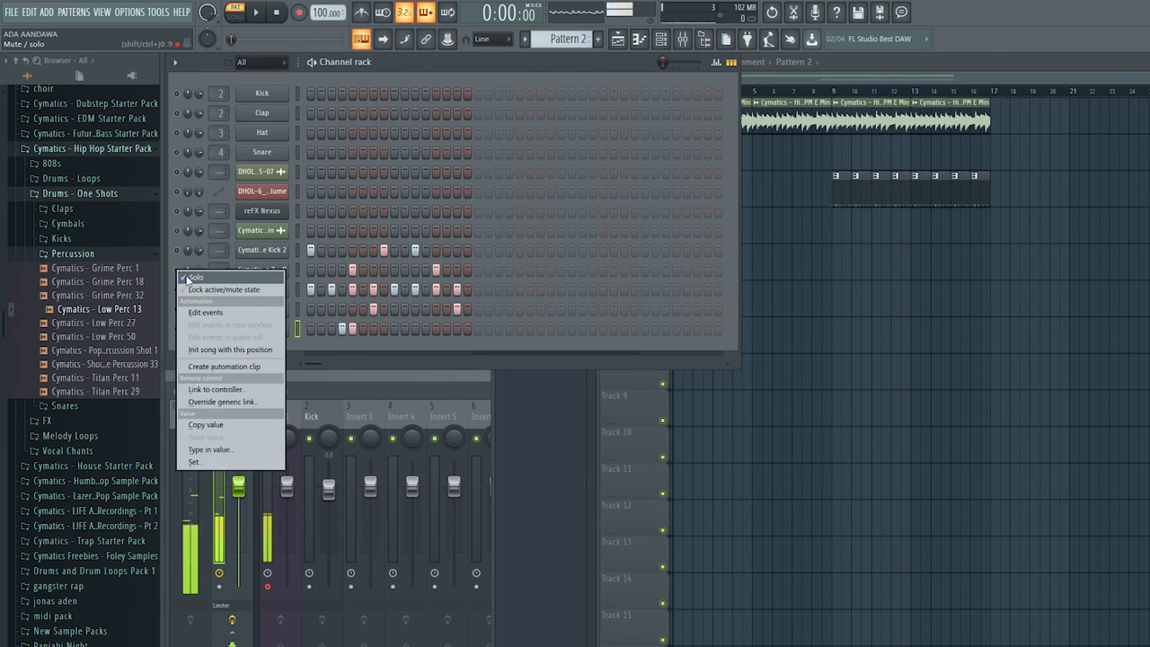
{"action": "left_click", "coordinate": [187, 273]}
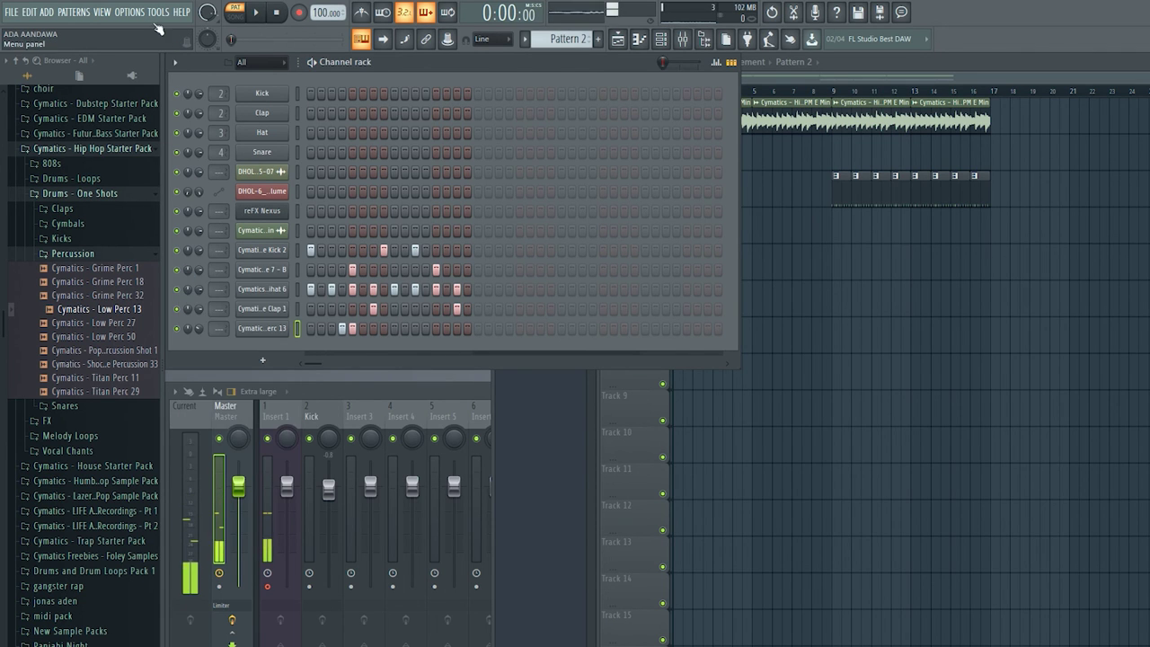
Review the installed devices in the audio settings, choose Focusrite USB ASIO, and close the settings.
{"action": "left_click", "coordinate": [129, 12]}
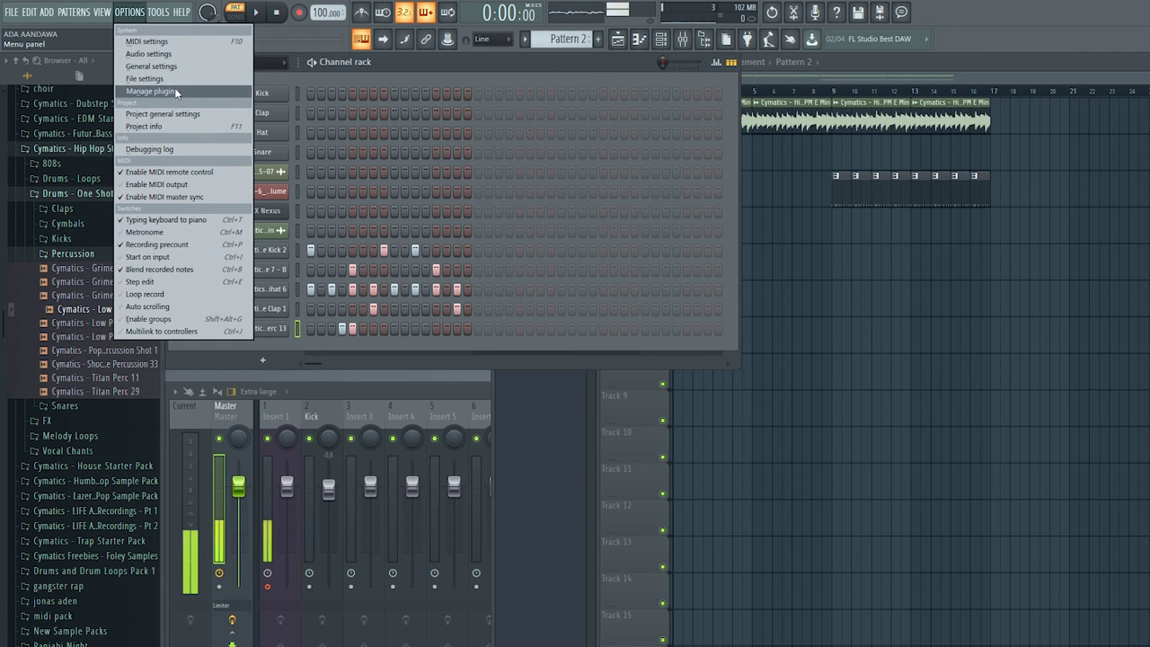
{"action": "left_click", "coordinate": [149, 54]}
{"action": "left_click", "coordinate": [514, 210]}
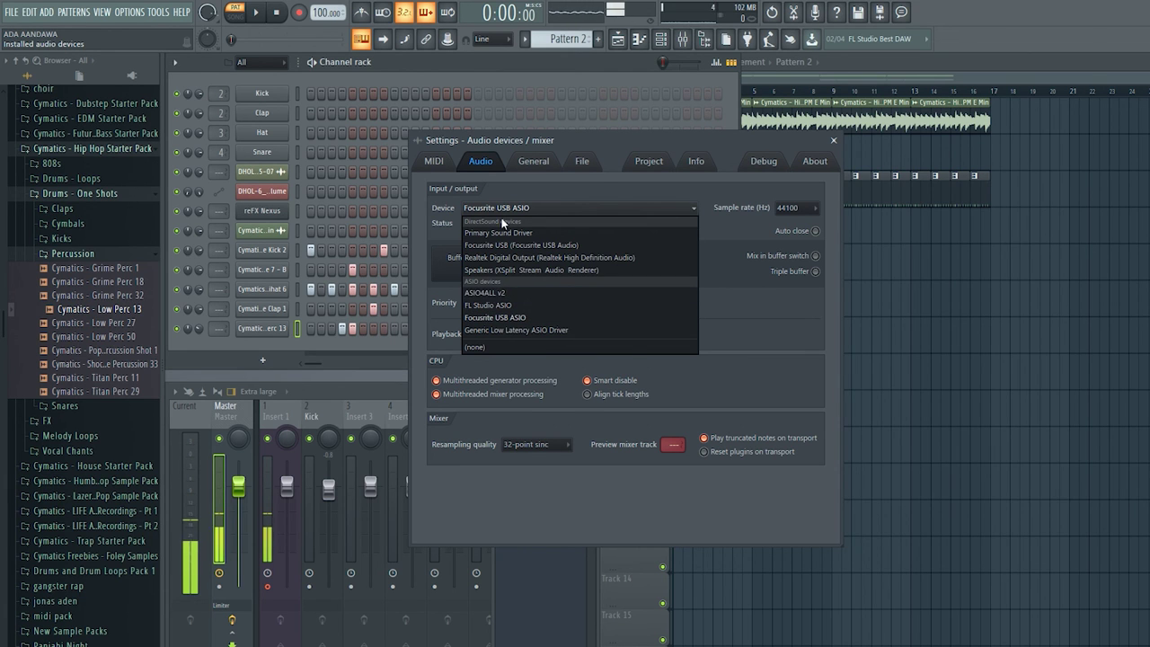
{"action": "left_click", "coordinate": [495, 317]}
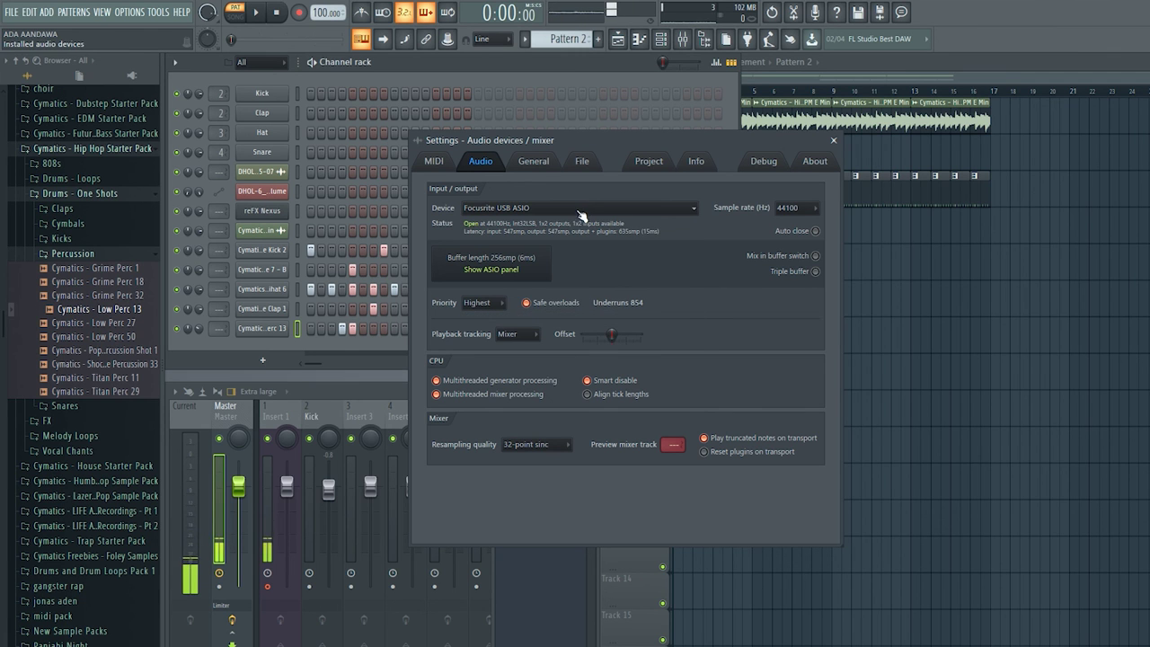
{"action": "left_click", "coordinate": [833, 140]}
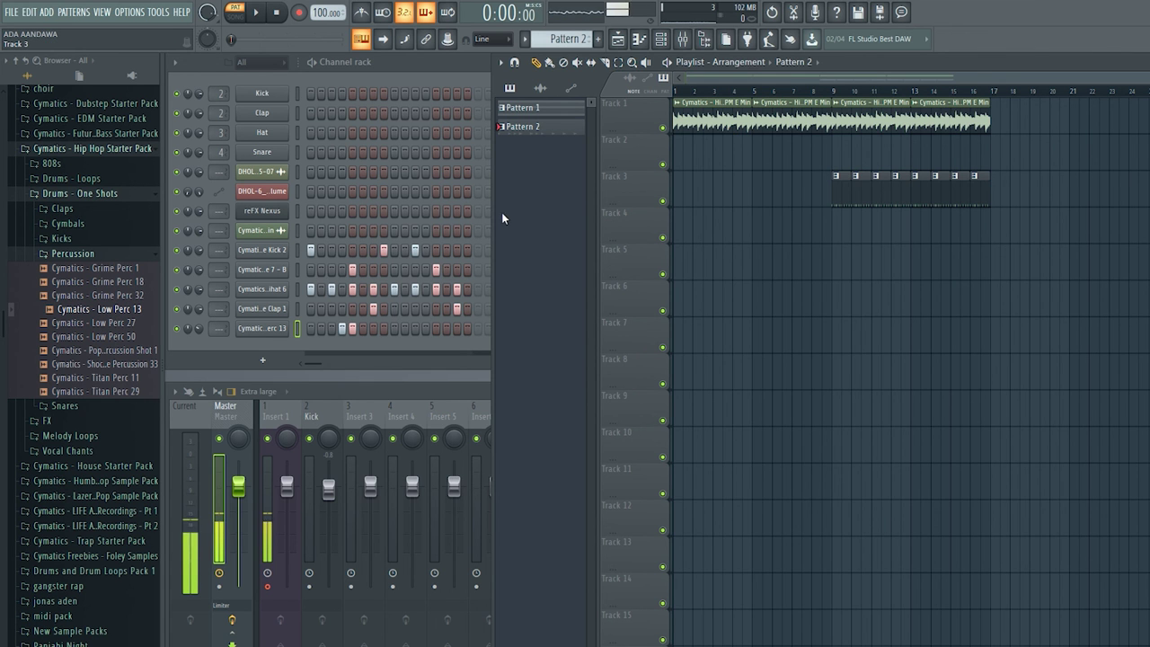
Narrow the channel rack to fit its 16 steps and set the playlist window's edge right beside it.
{"action": "left_click_drag", "start_coordinate": [495, 213], "coordinate": [469, 212]}
{"action": "left_click", "coordinate": [444, 65]}
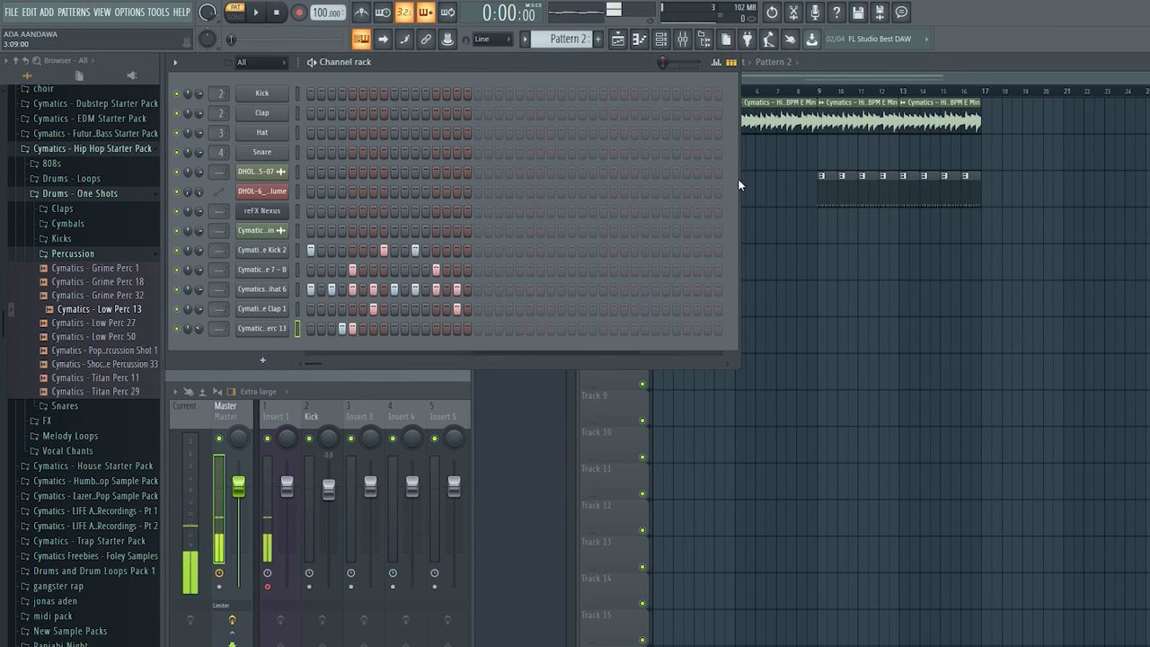
{"action": "left_click_drag", "start_coordinate": [737, 179], "coordinate": [480, 188]}
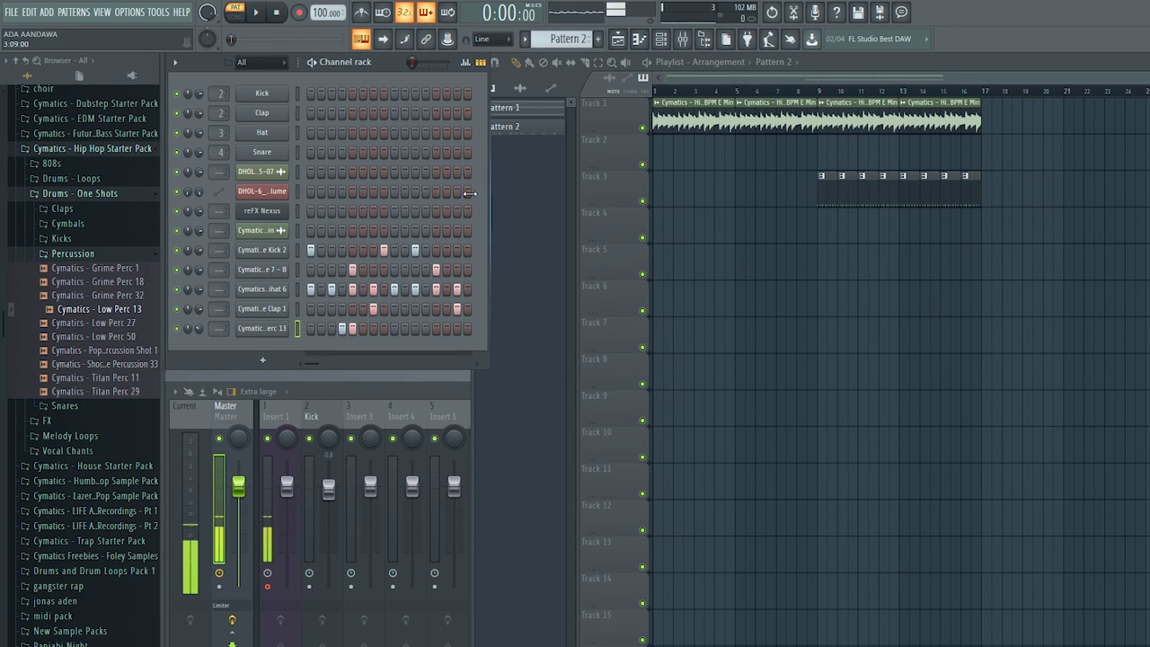
{"action": "left_click_drag", "start_coordinate": [474, 144], "coordinate": [497, 149]}
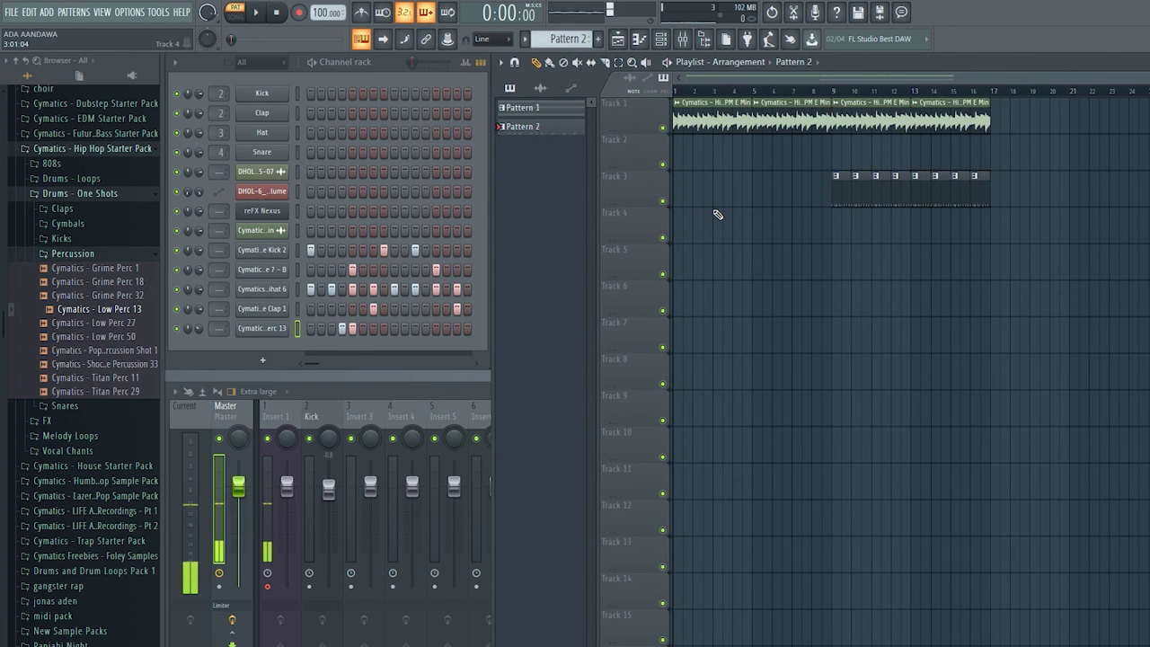